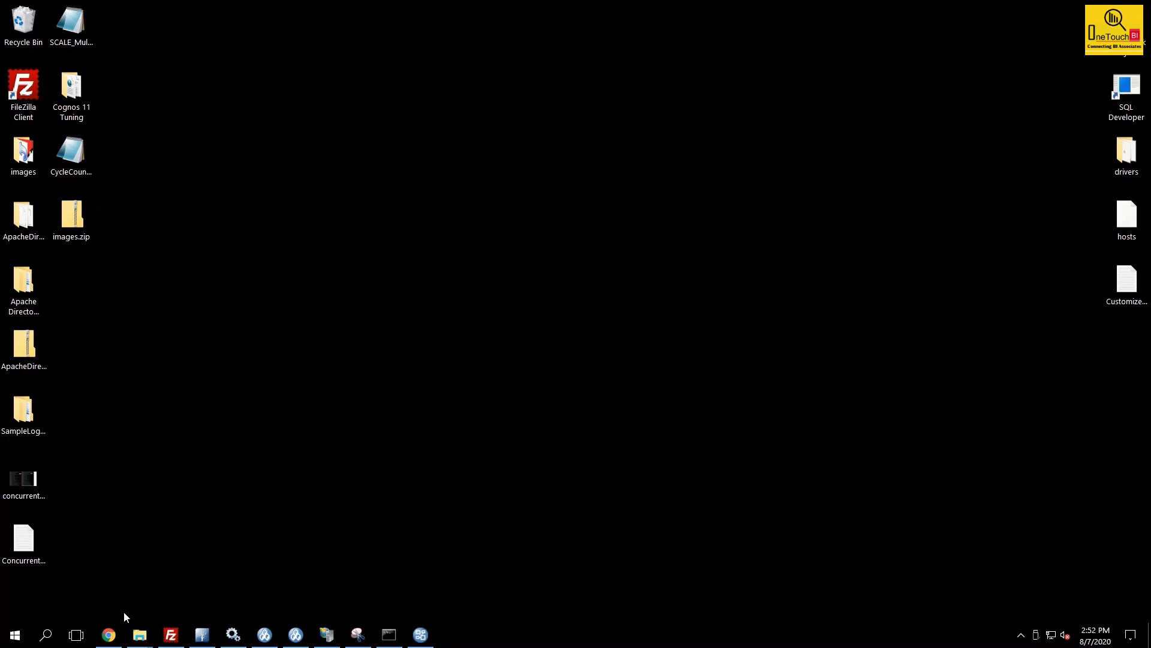
Bring up the jump list of Chrome's recent pages and tasks from its taskbar icon
right_click(109, 635)
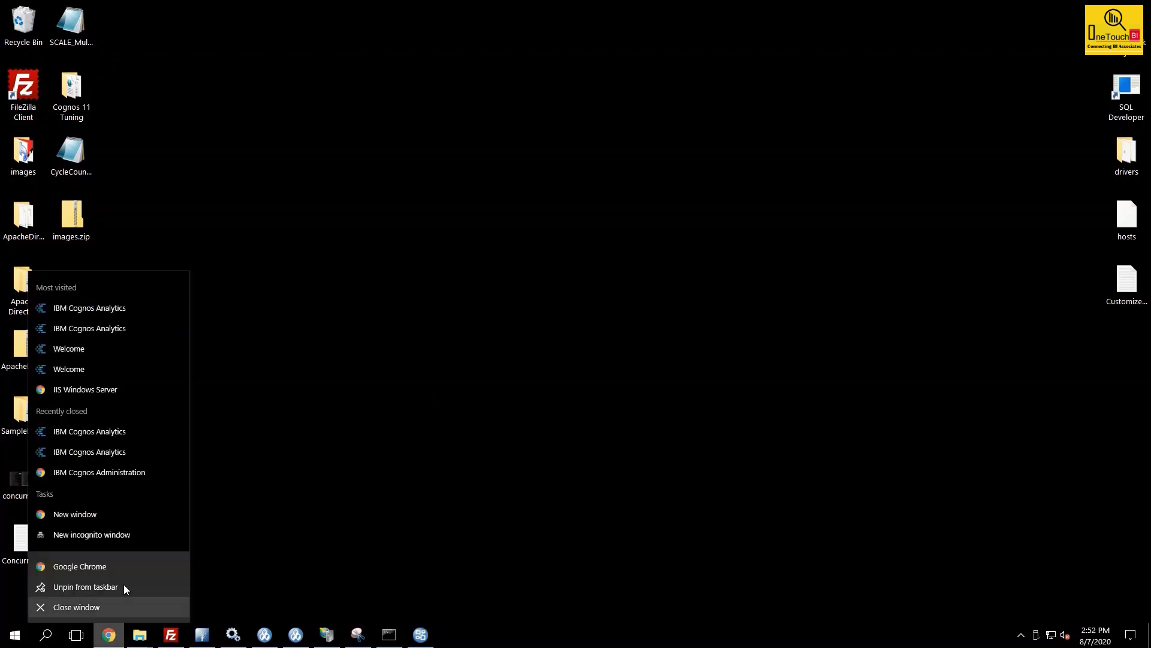
Open a maximized incognito window and log in to Cognos Analytics with the saved login
left_click(129, 535)
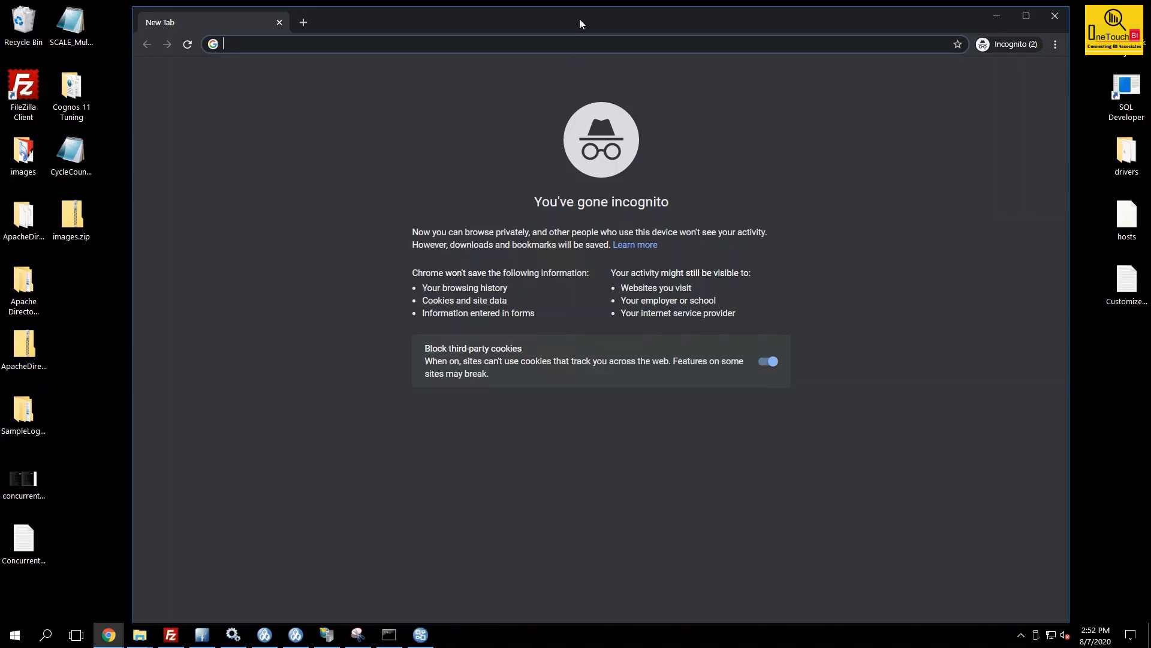
double_click(579, 19)
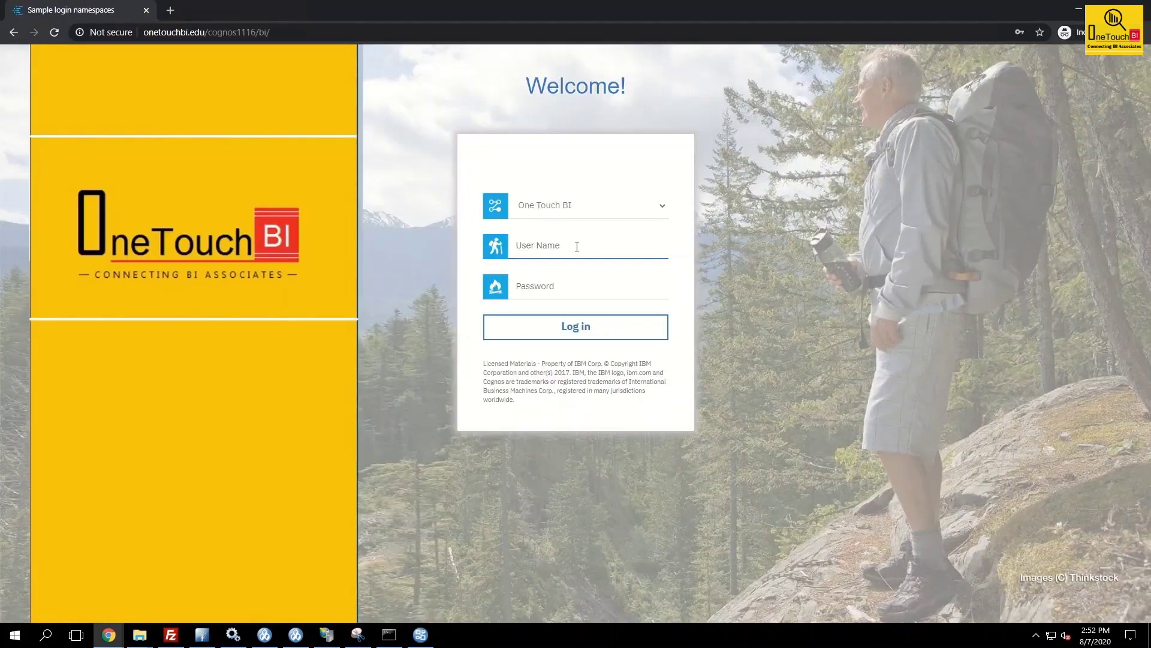
left_click(575, 245)
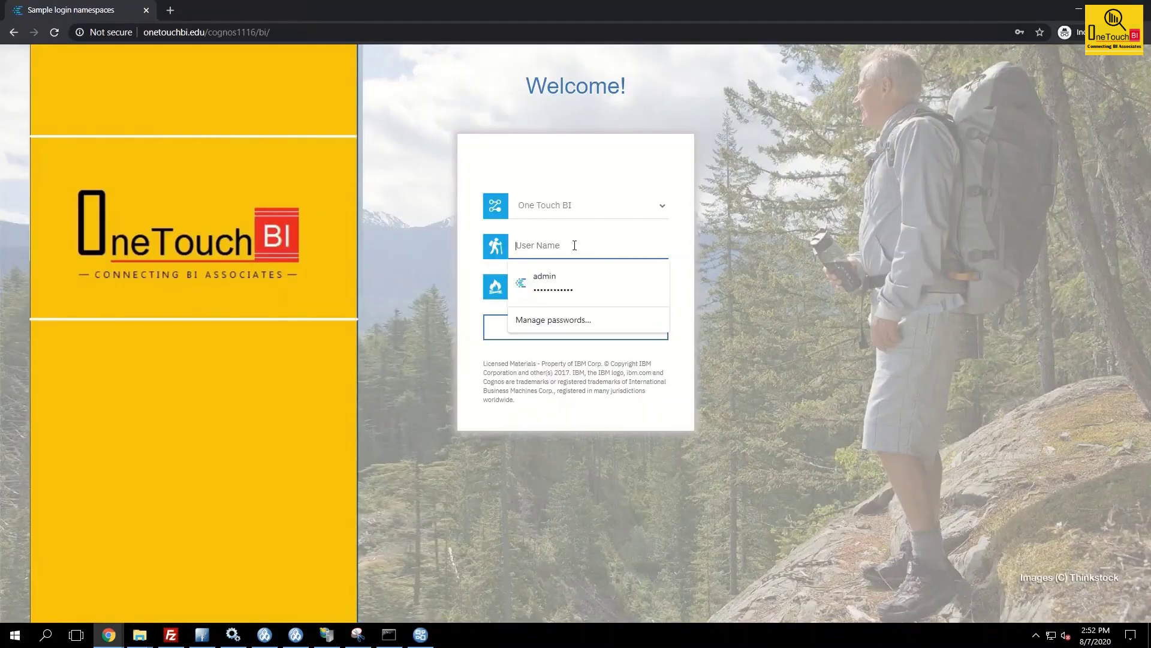
left_click(563, 279)
left_click(577, 330)
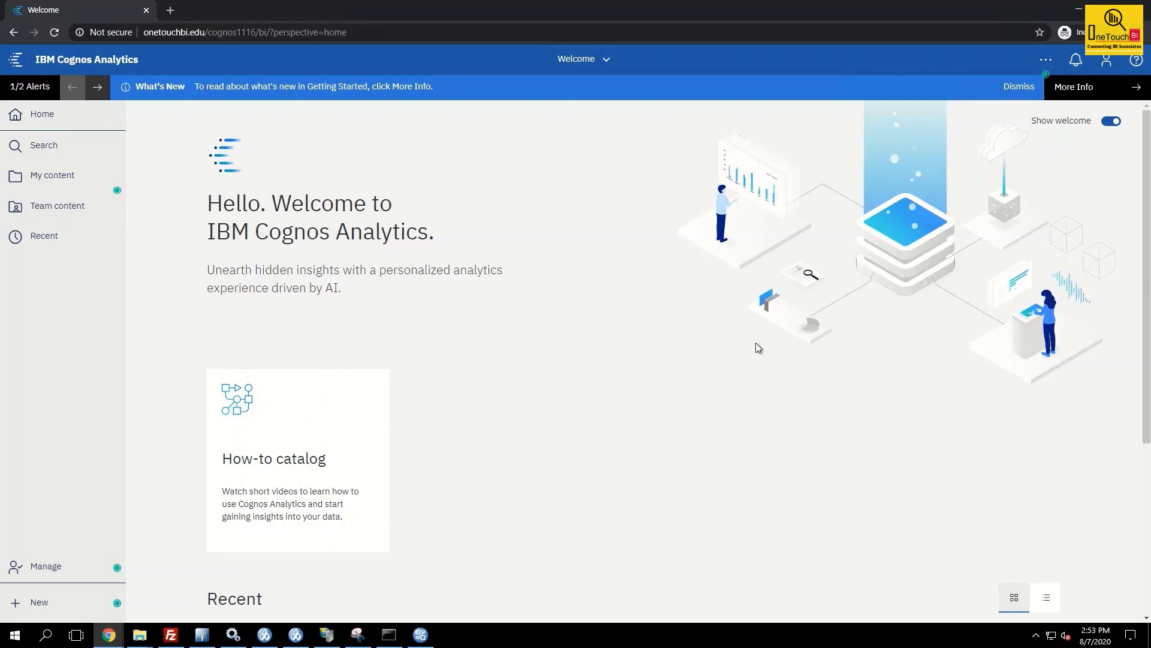
left_click(1107, 67)
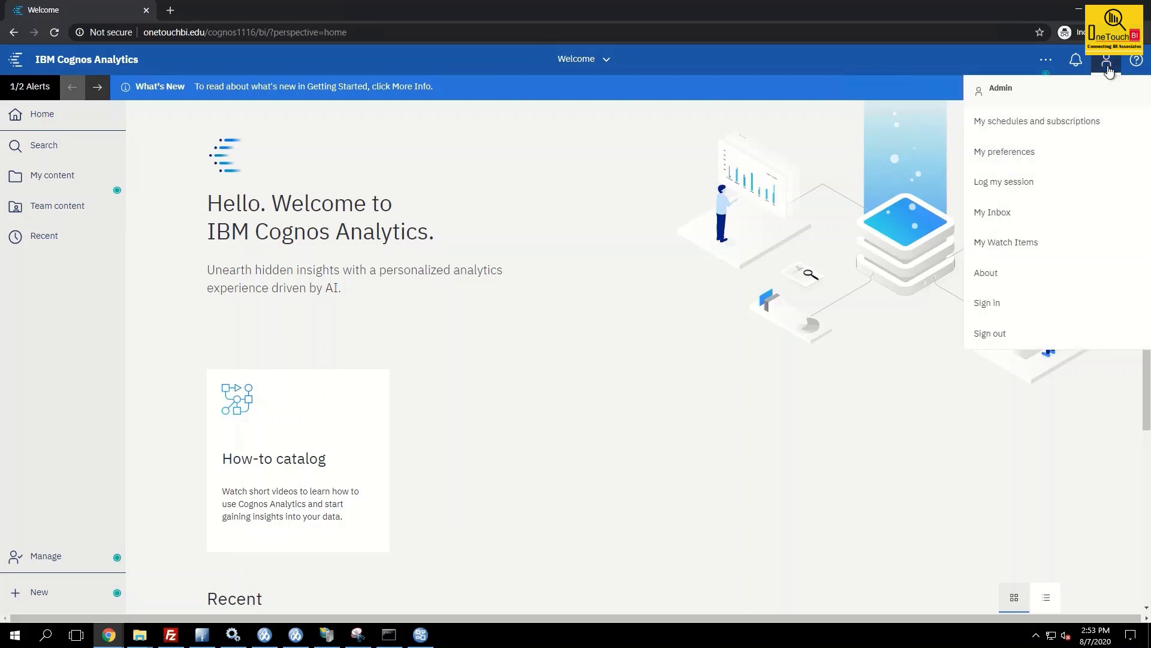
left_click(1003, 277)
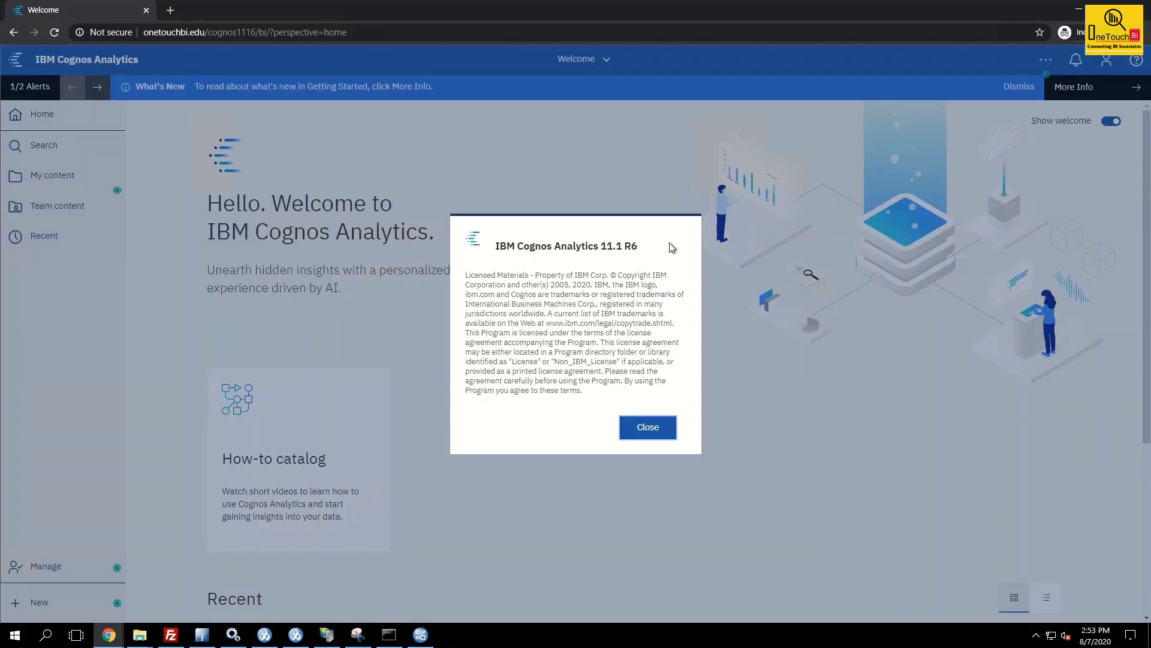
left_click(653, 429)
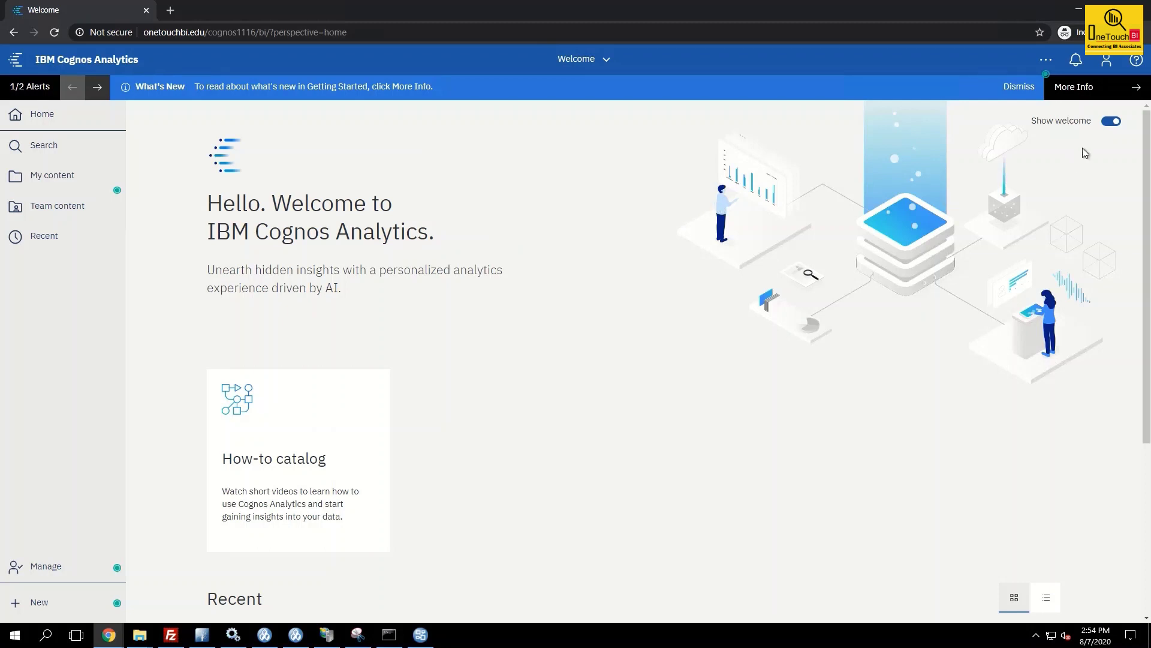
Search the Learn help panel for 'crosstab' and read the Crosstabs article
left_click(1137, 59)
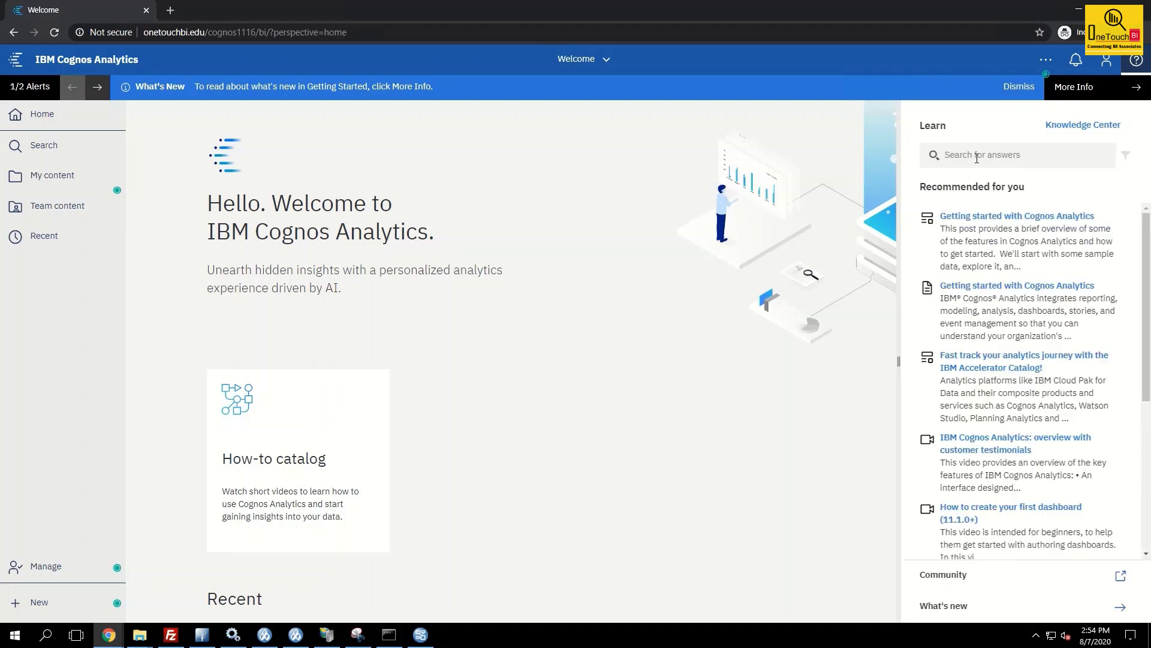
left_click(977, 157)
type("crosstab")
key("Return")
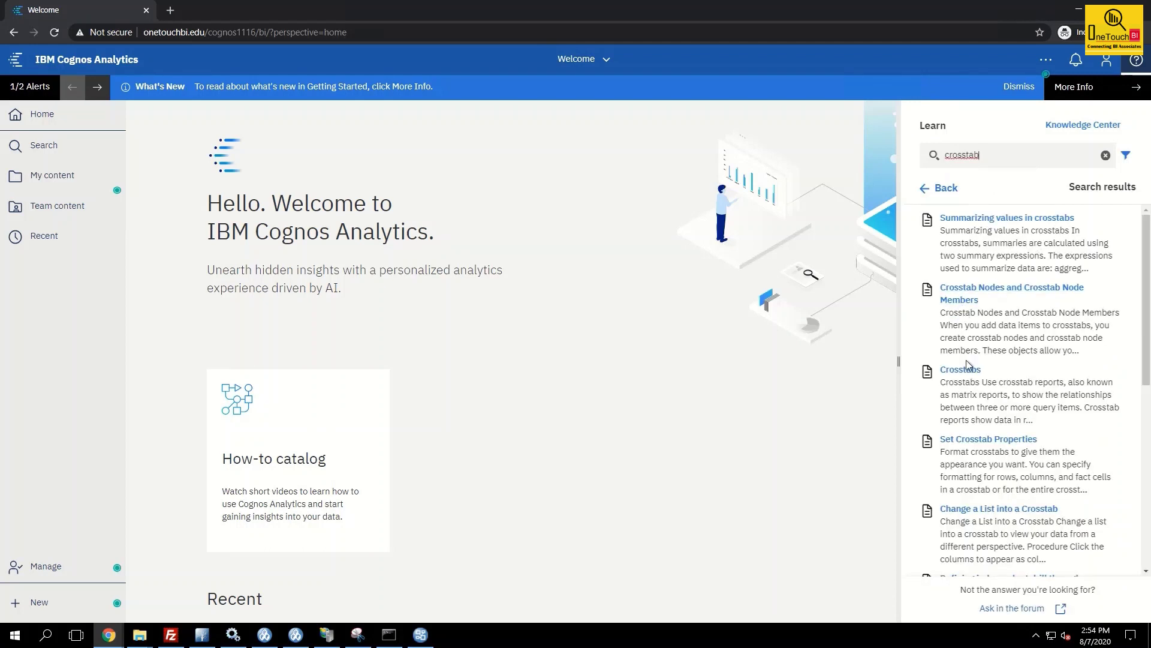
left_click(967, 376)
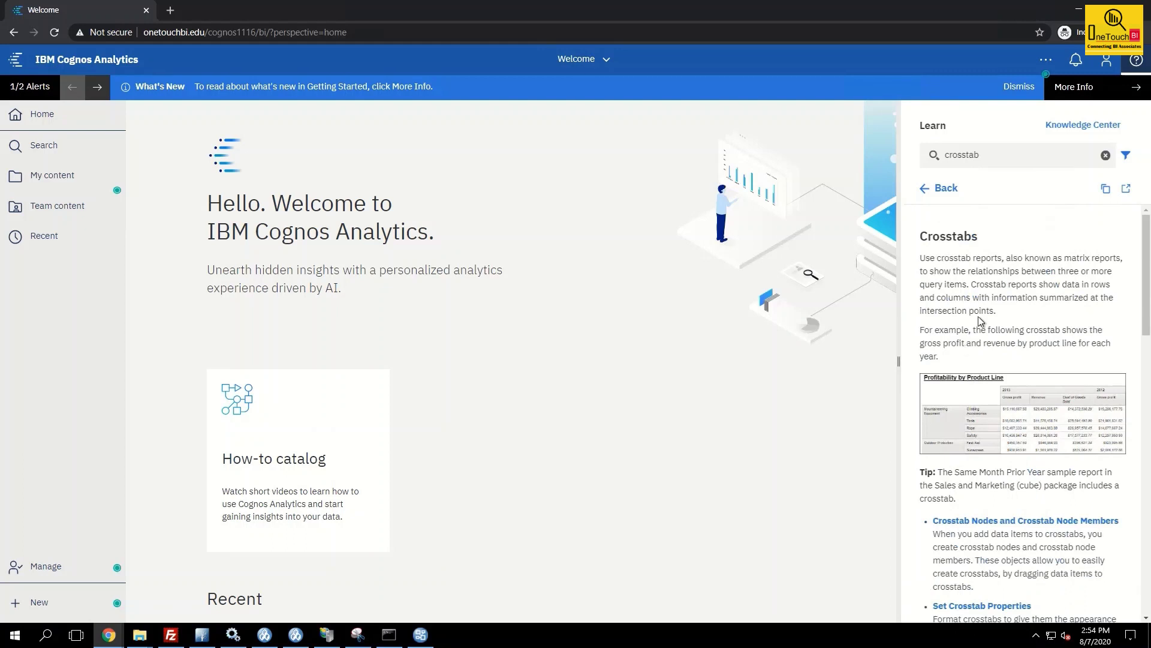
scroll(1097, 329, "down", 8)
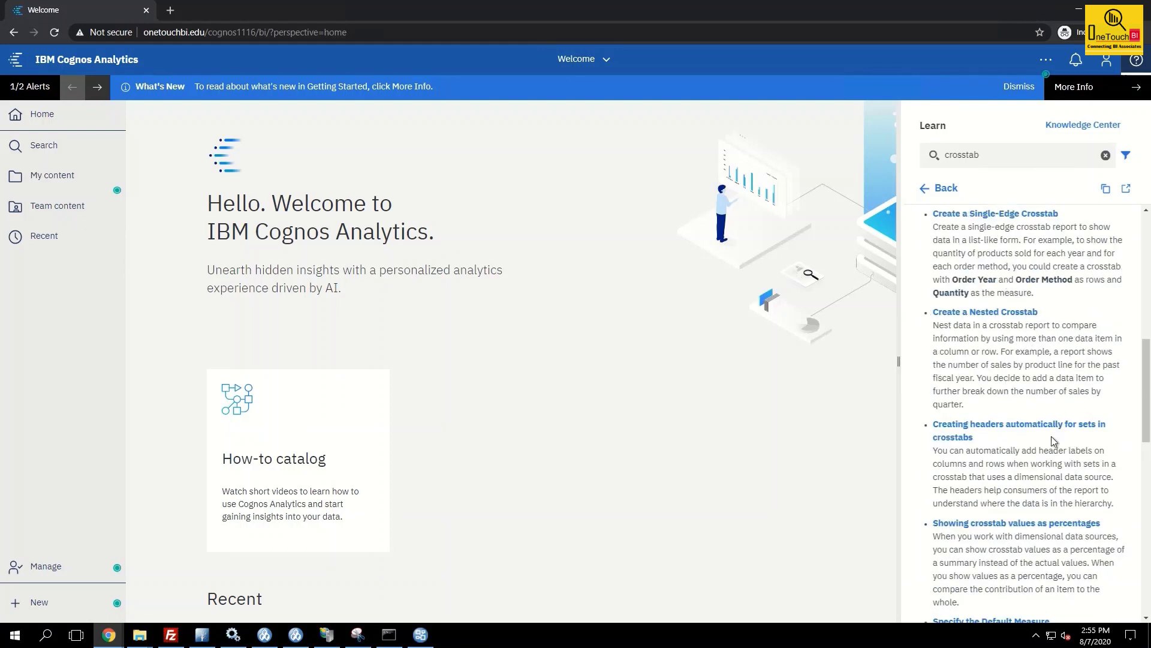
Close help and open My schedules and subscriptions from the personal account menu
left_click(1136, 60)
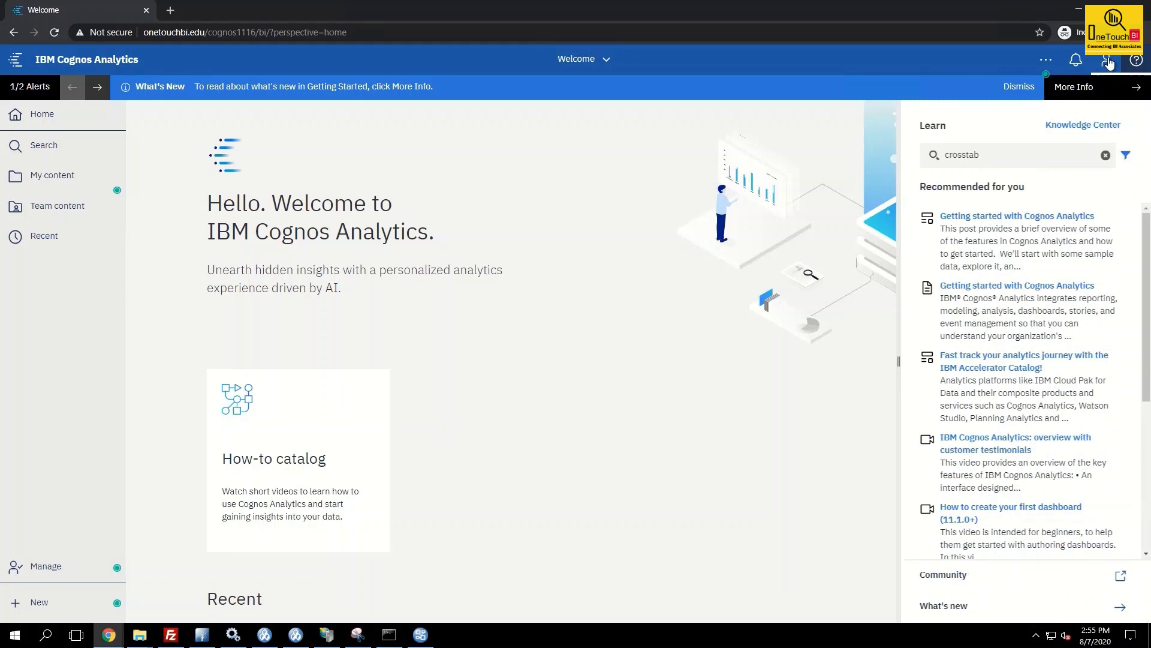
left_click(1107, 66)
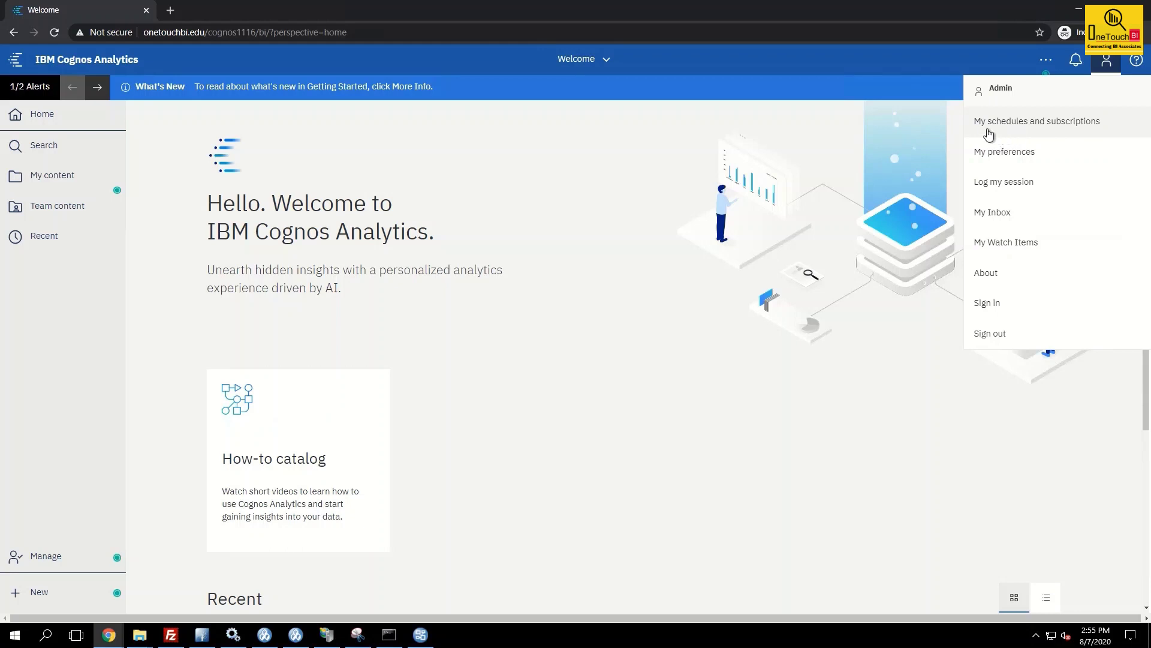
left_click(1041, 123)
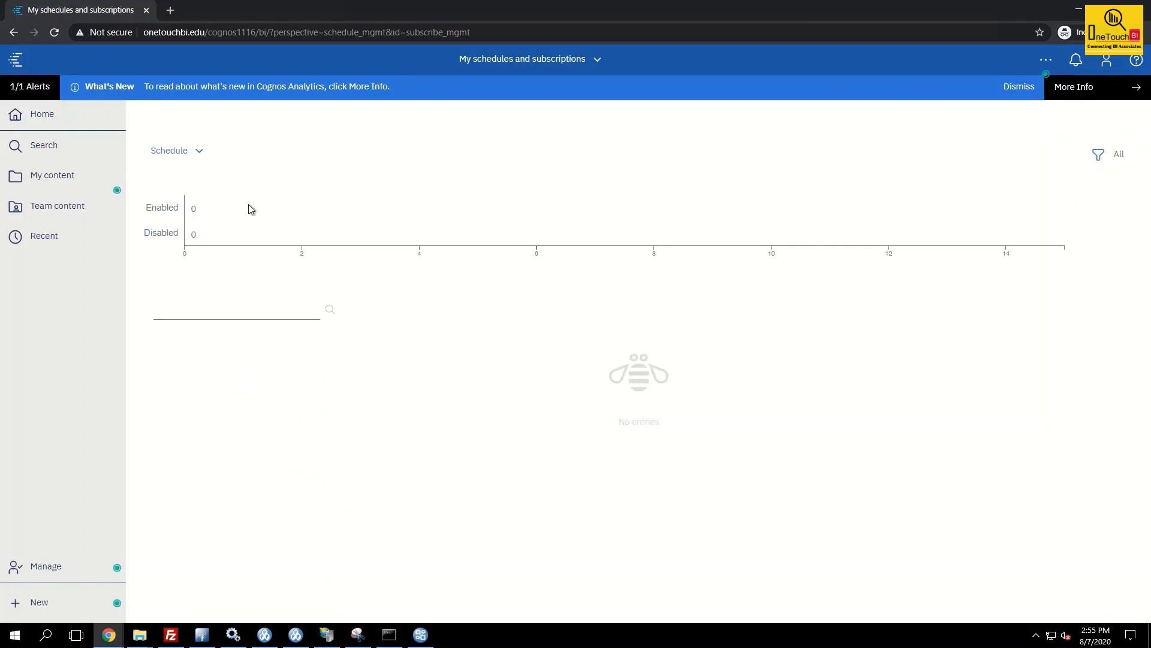
Close the schedules and subscriptions view and reopen the personal account menu
left_click(596, 65)
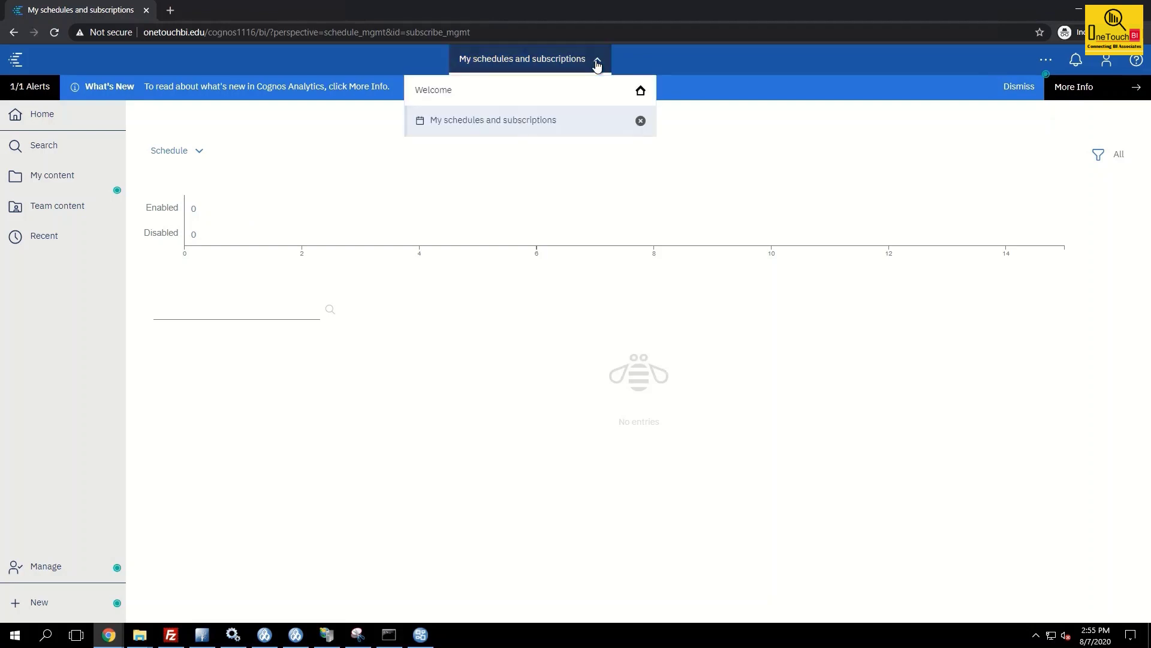
left_click(640, 122)
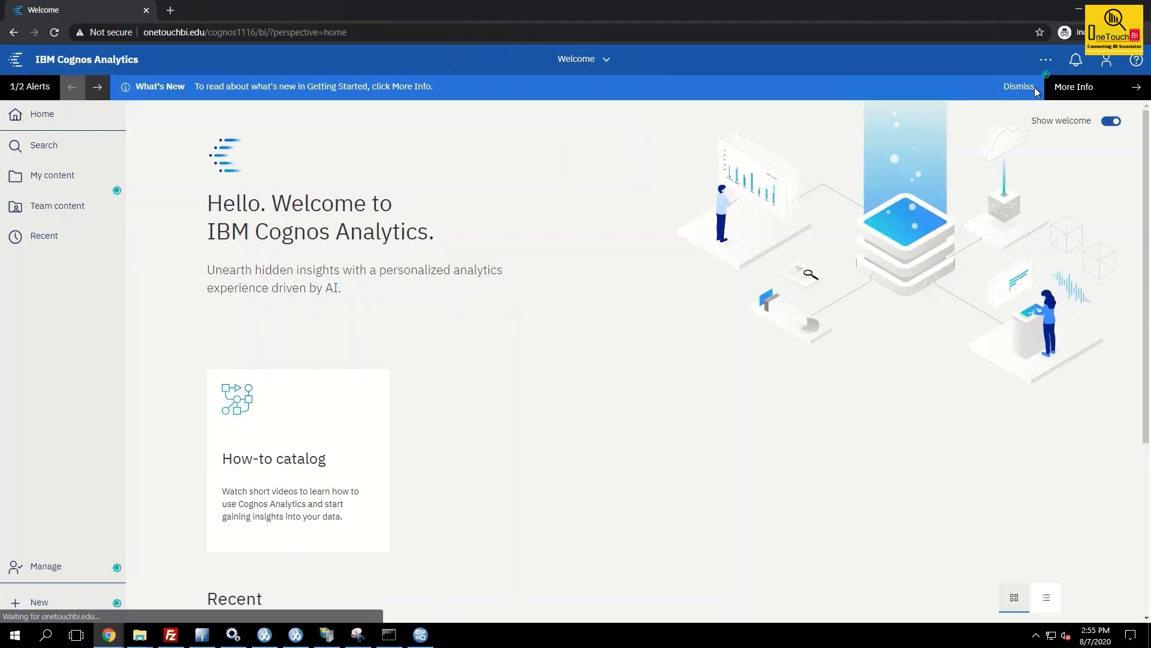
left_click(1107, 60)
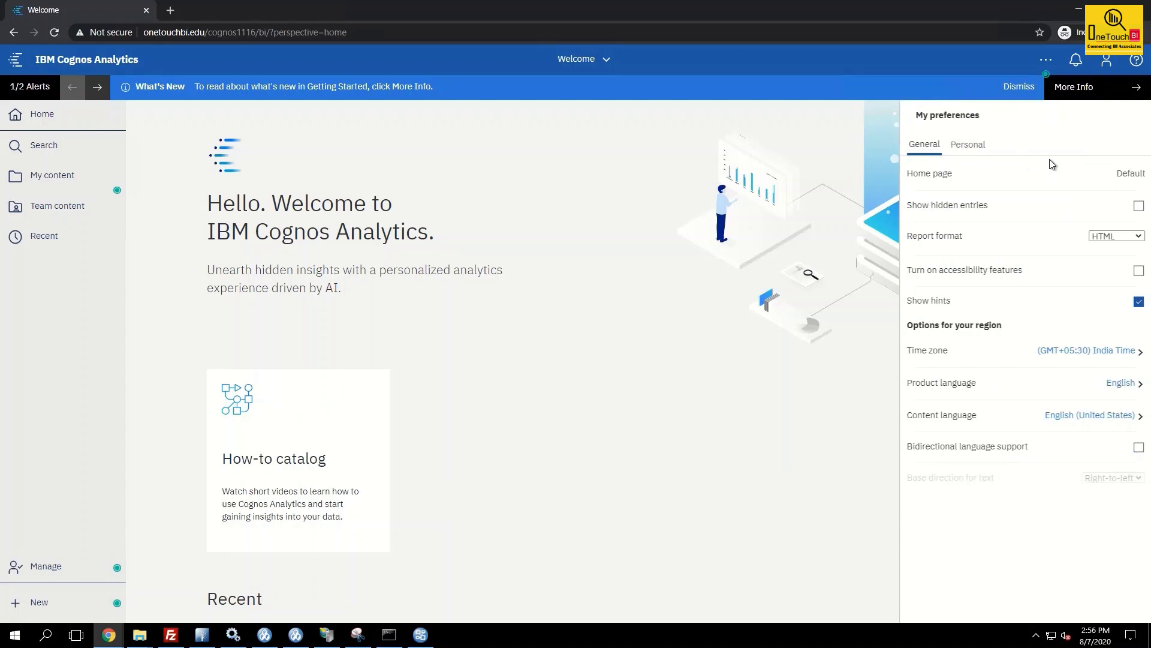
Show the Personal preferences with the Advanced settings expanded
left_click(977, 149)
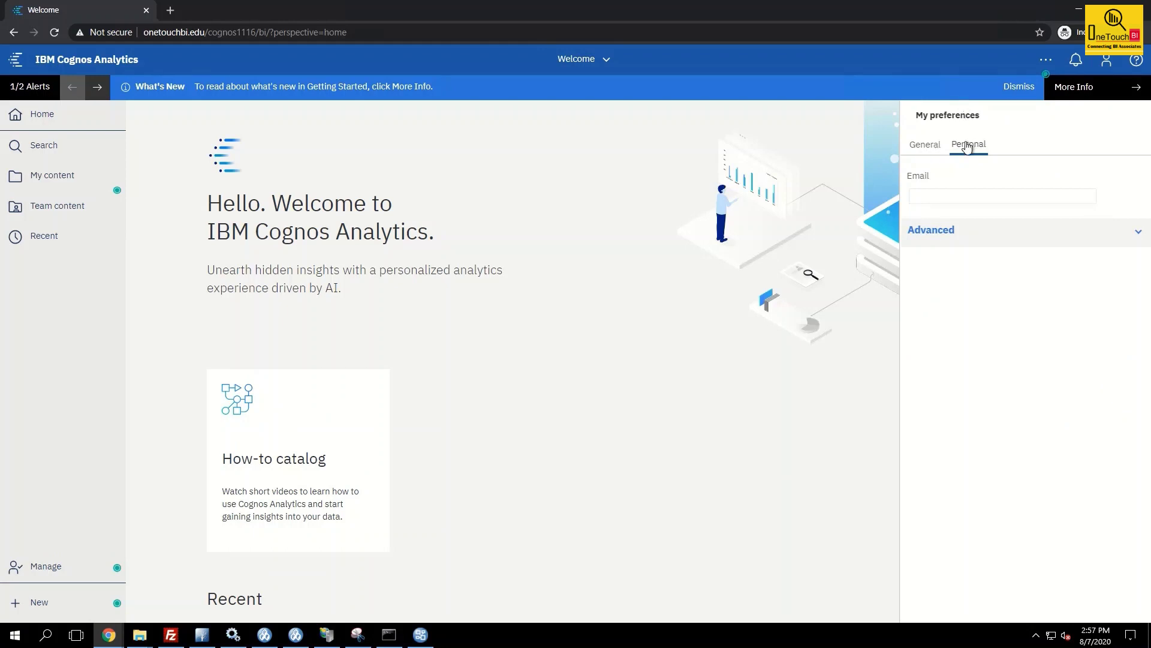
left_click(971, 236)
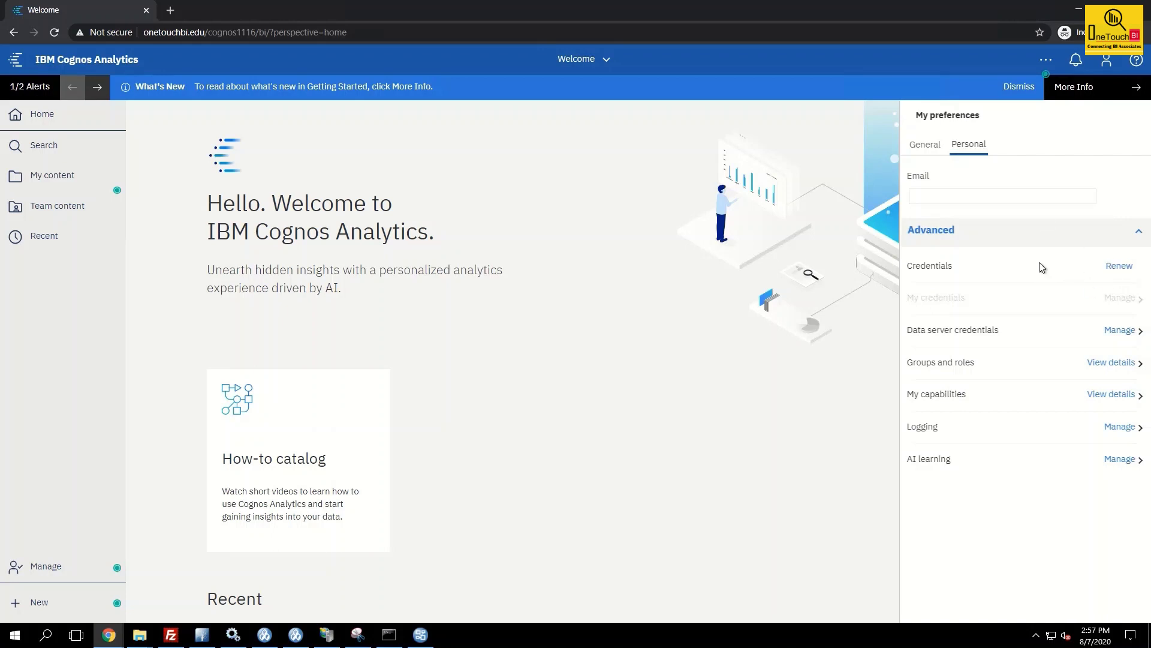
left_click(1106, 60)
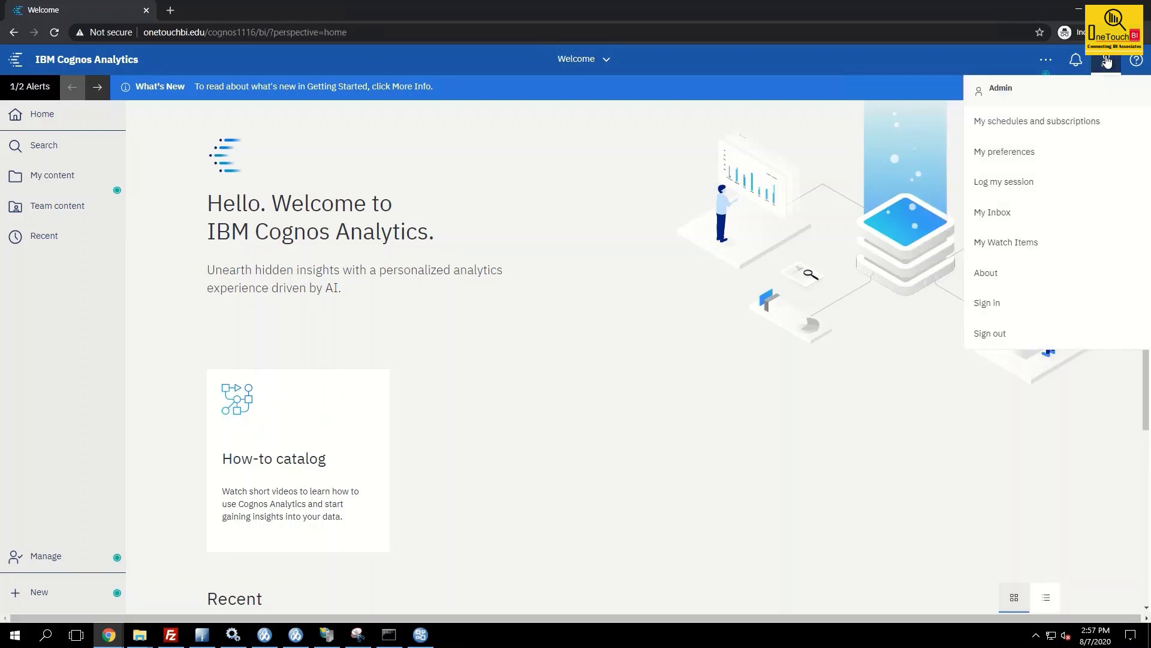
left_click(1020, 160)
left_click(980, 146)
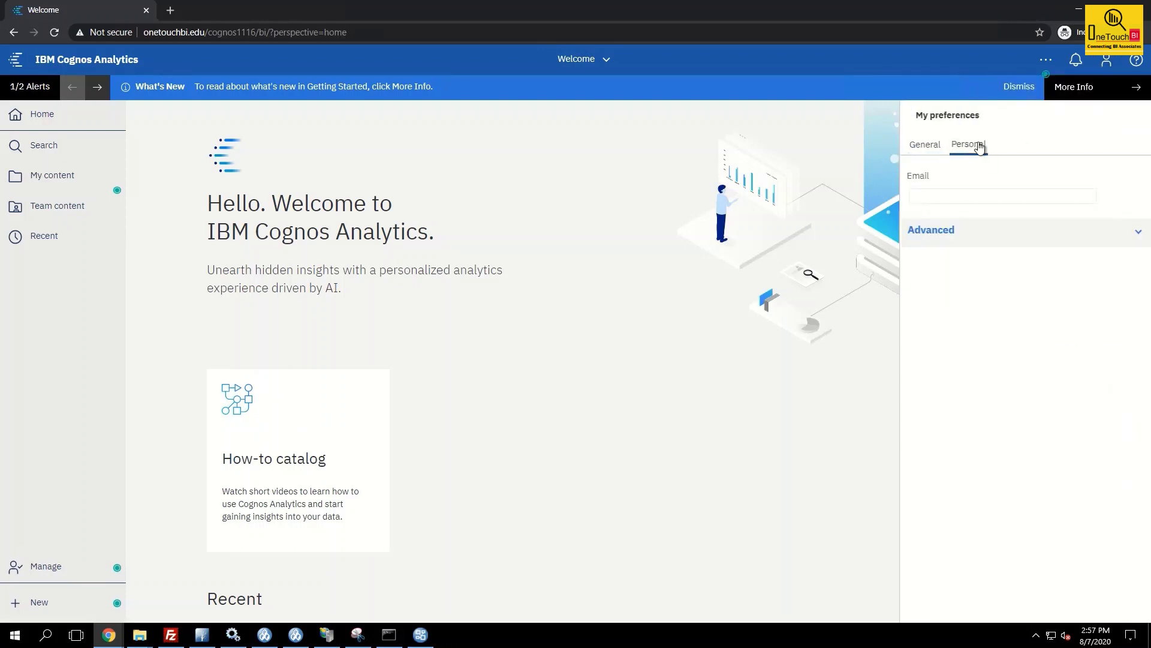
left_click(988, 234)
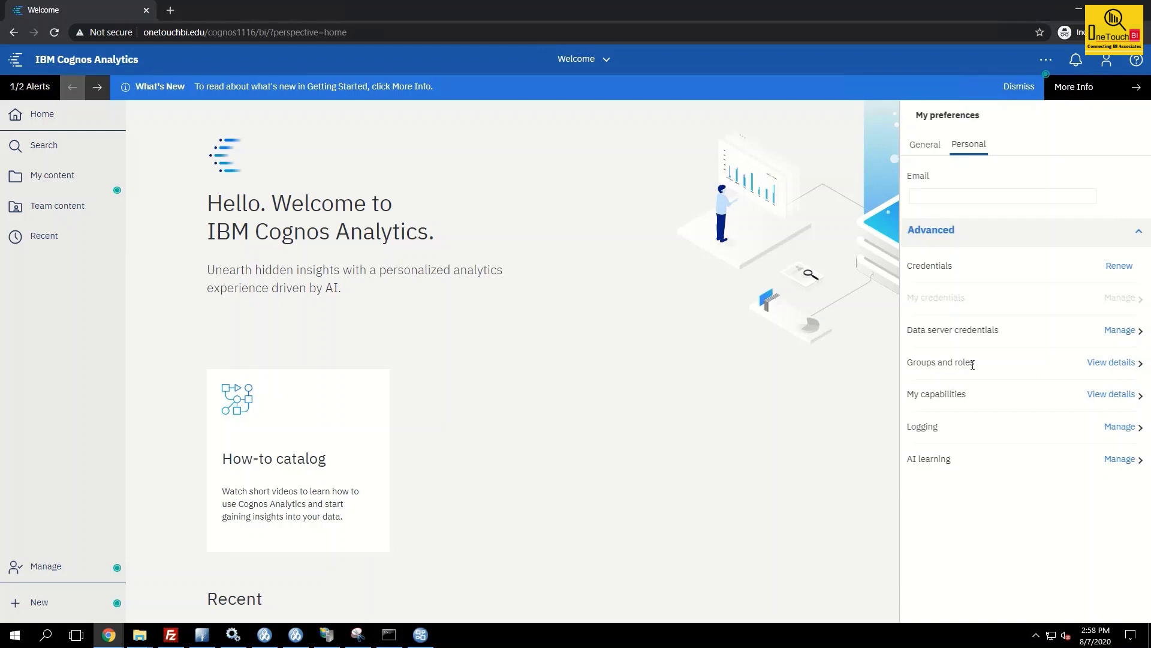
View the account's groups and roles, then its capabilities
left_click(1109, 363)
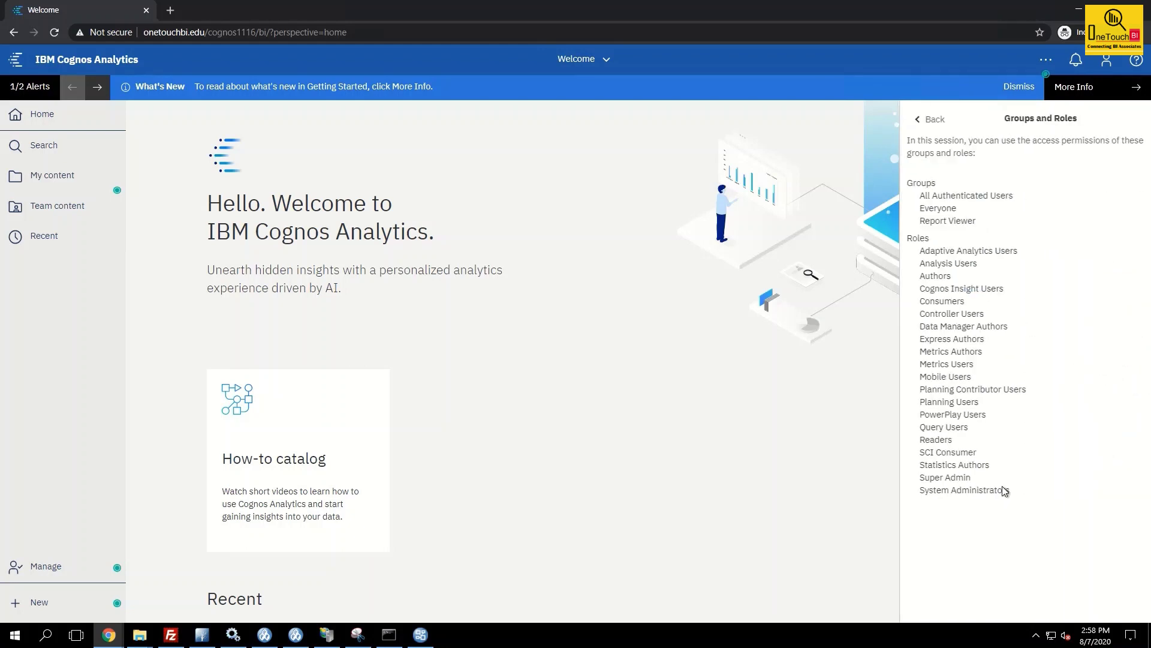
left_click(1114, 400)
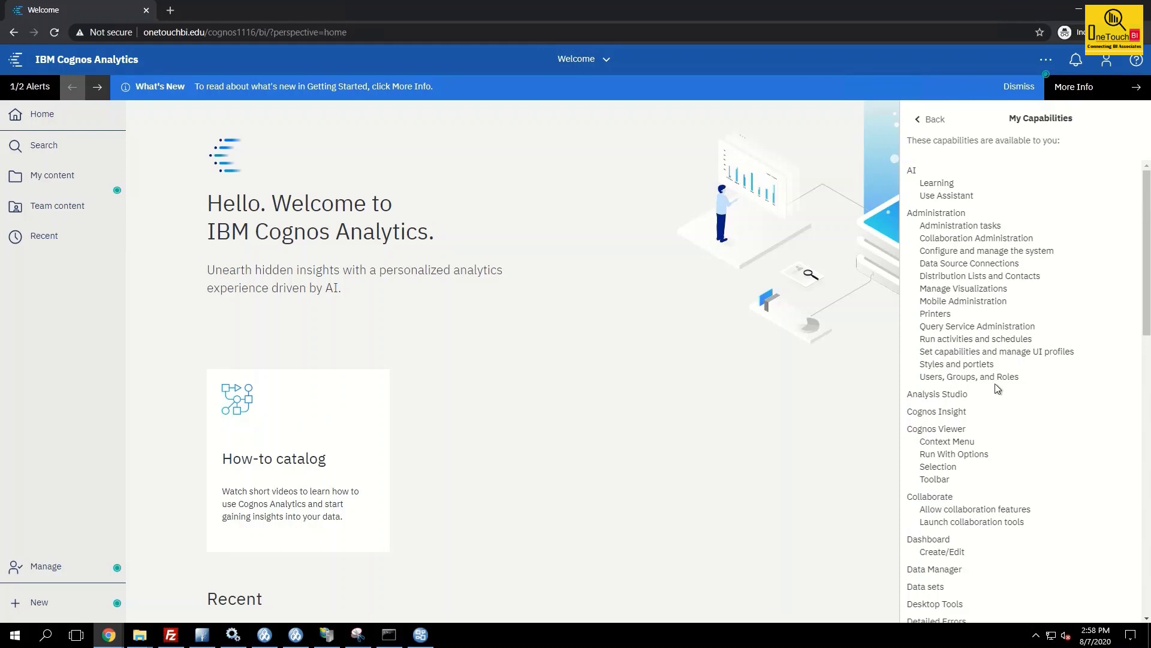
scroll(1038, 449, "down", 10)
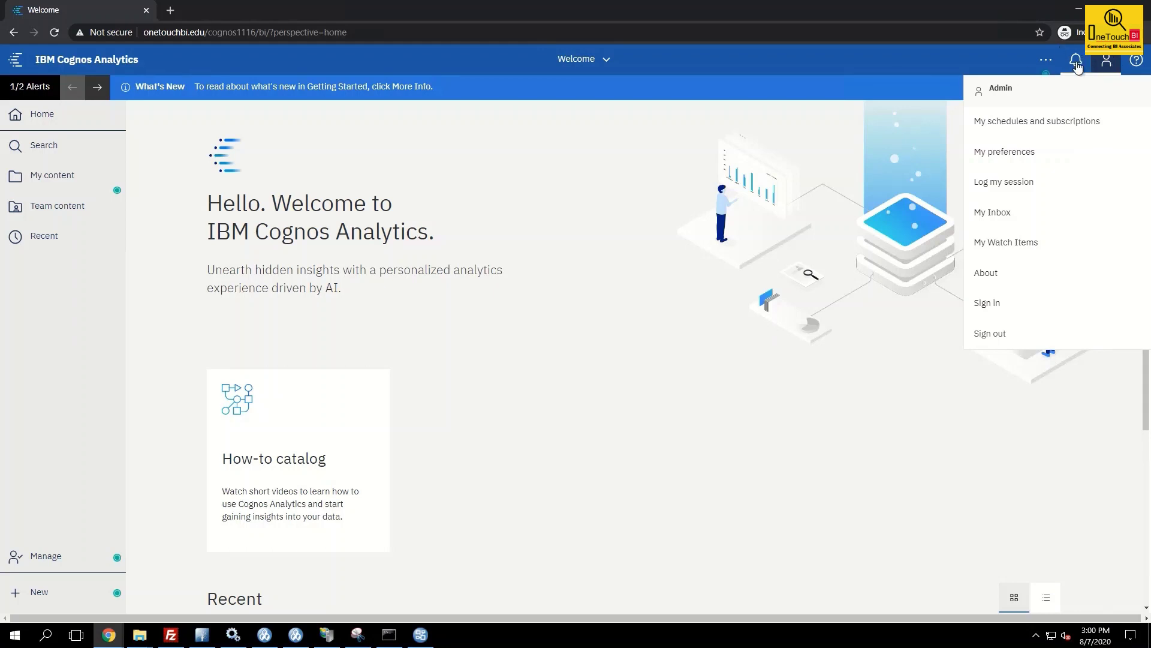
left_click(1077, 63)
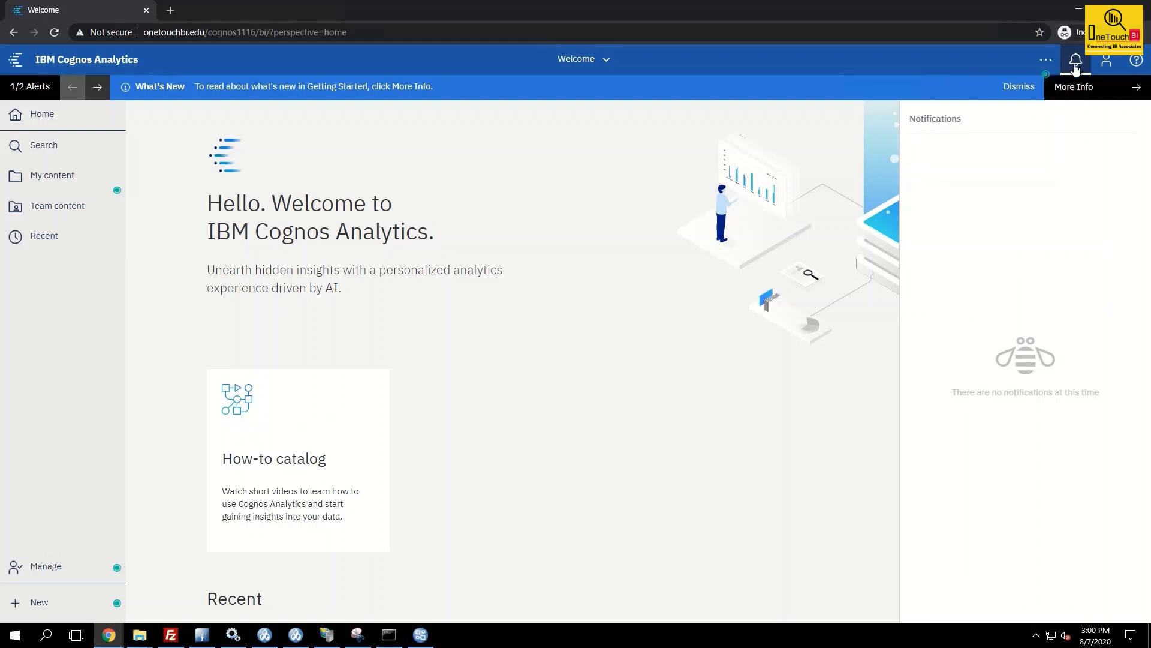
Close notifications, glance at My content, and bring up the Search panel
left_click(655, 204)
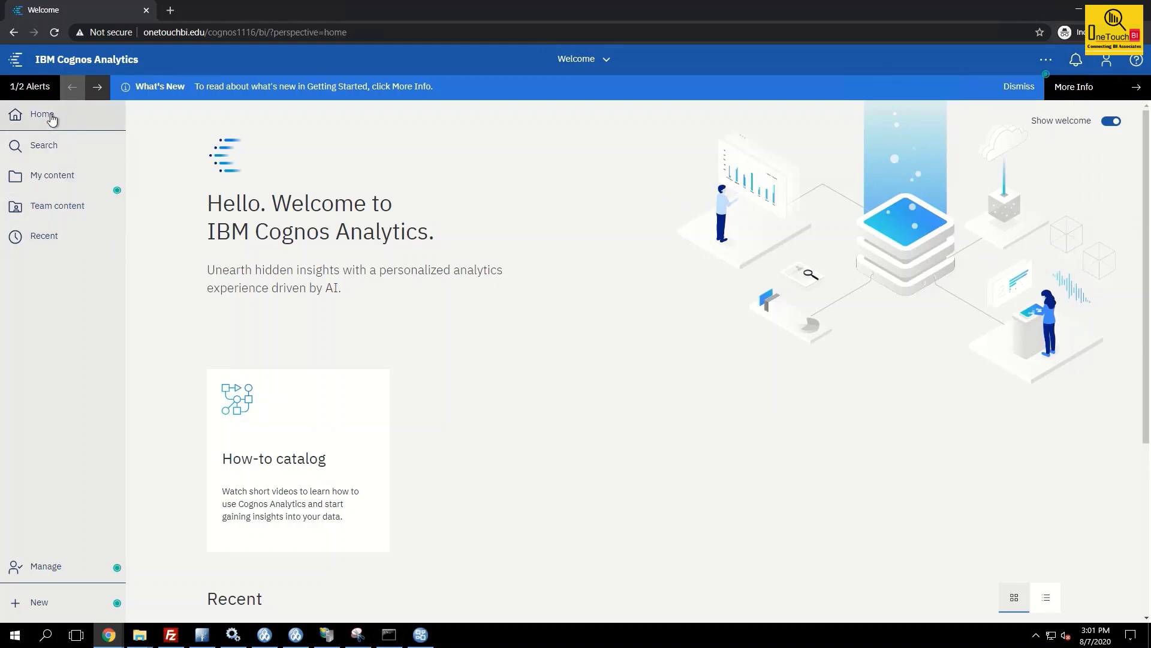
left_click(54, 181)
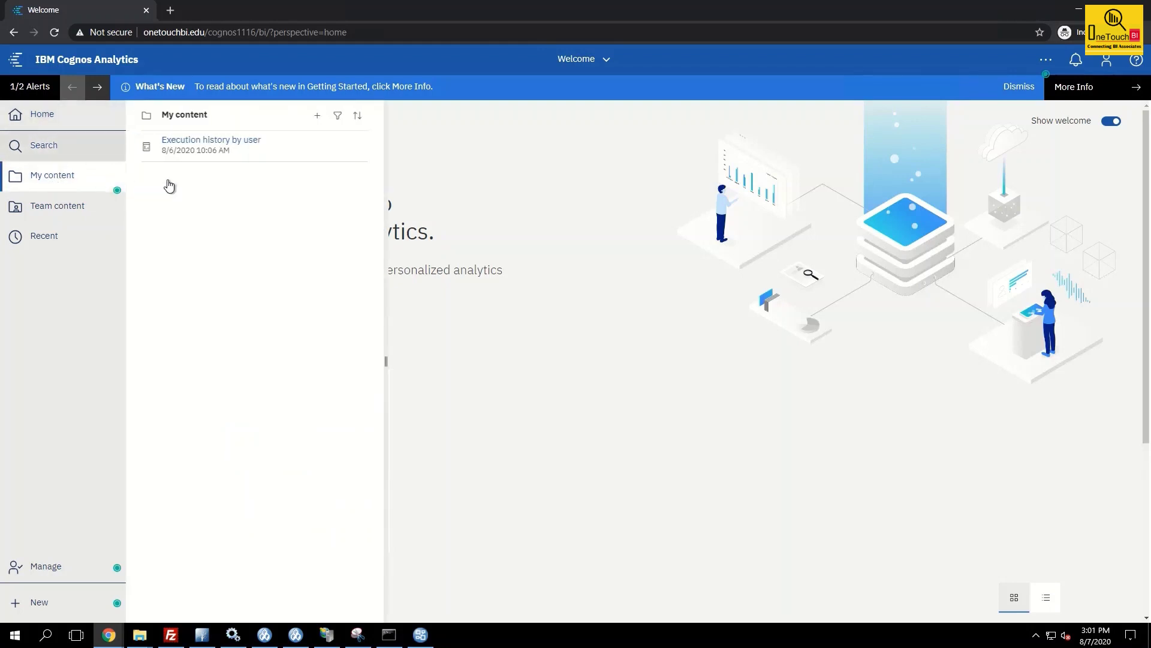
left_click(47, 115)
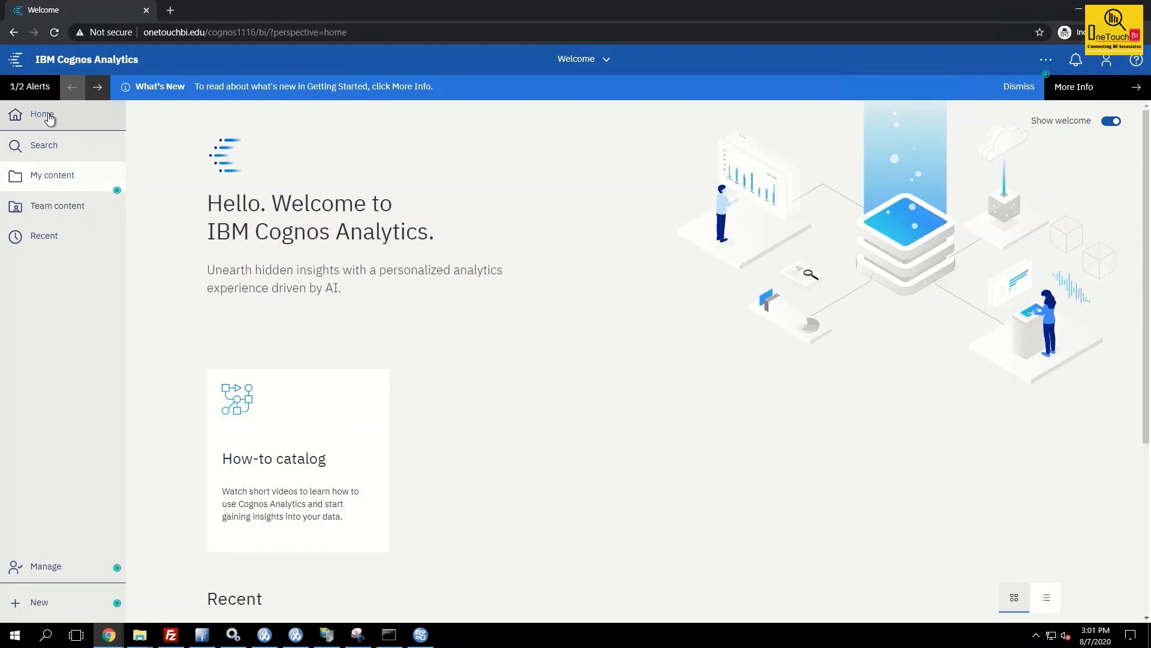
left_click(60, 150)
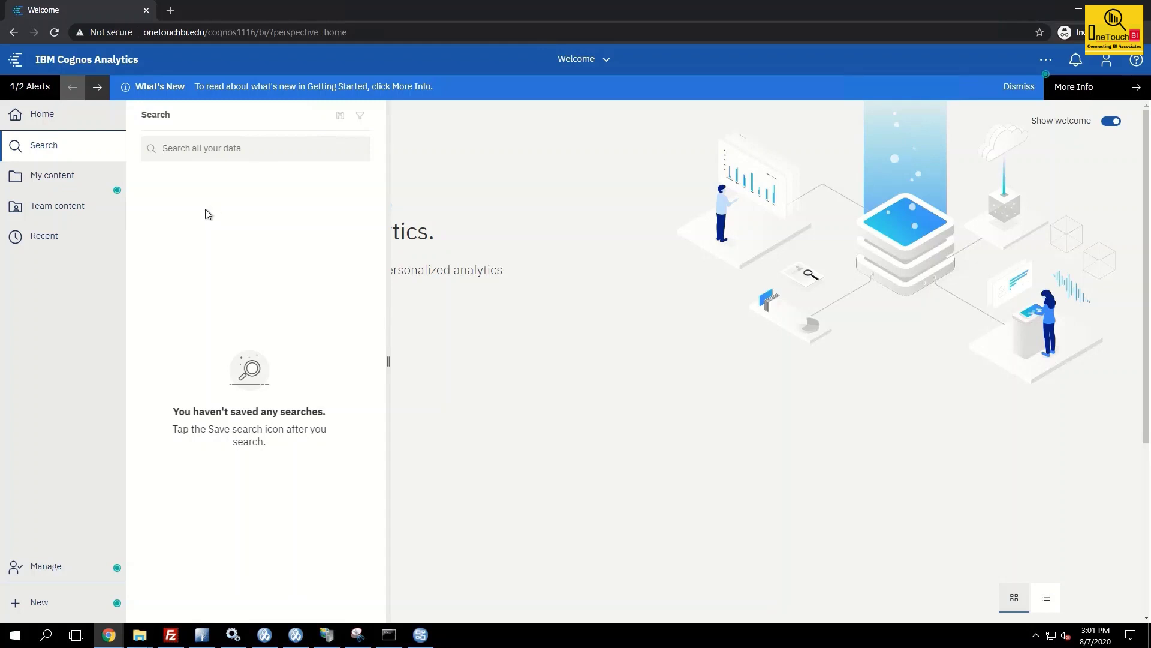
Search all content for 'Exec' and review the 50 'Execution history by user' results
left_click(67, 183)
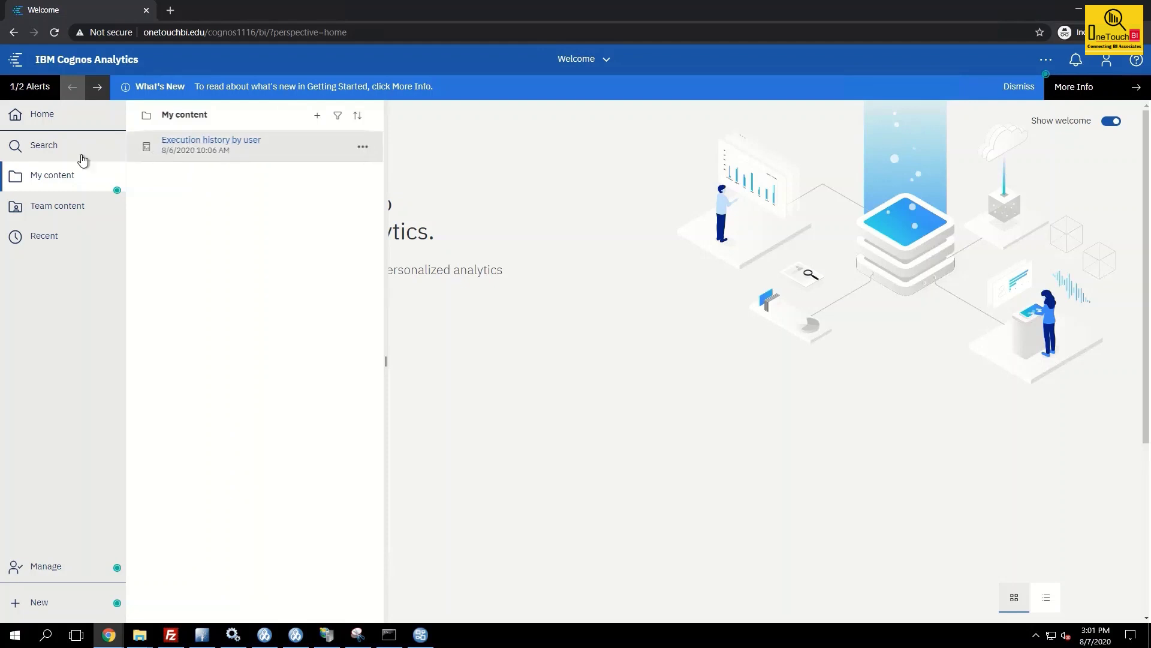
left_click(49, 150)
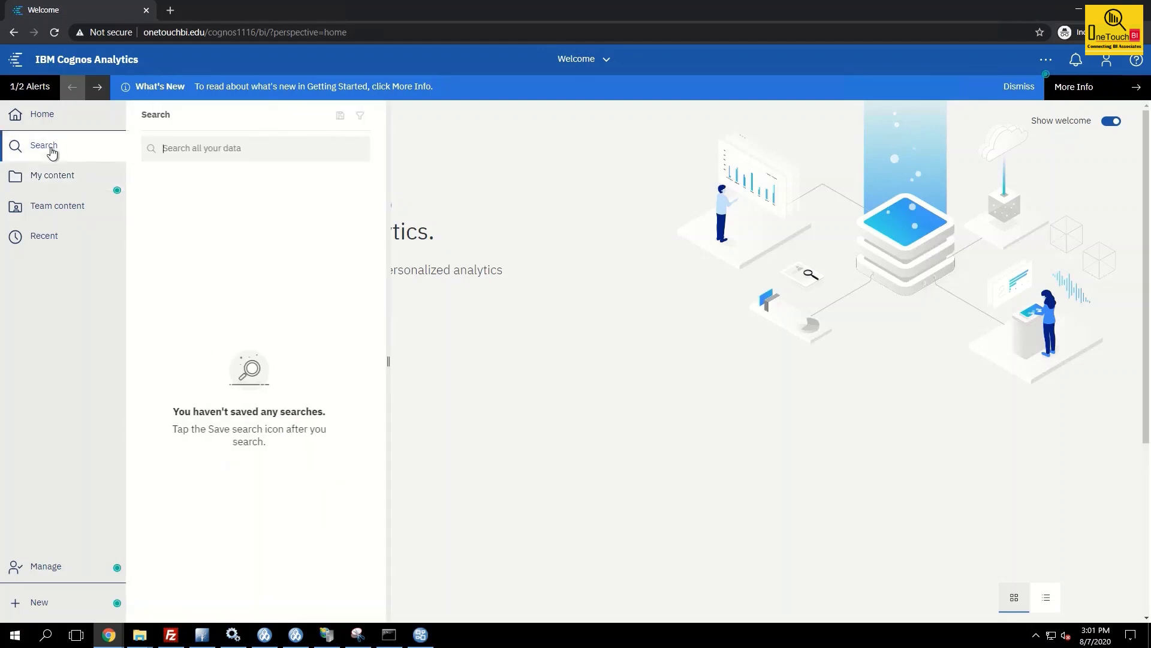
type("Exec")
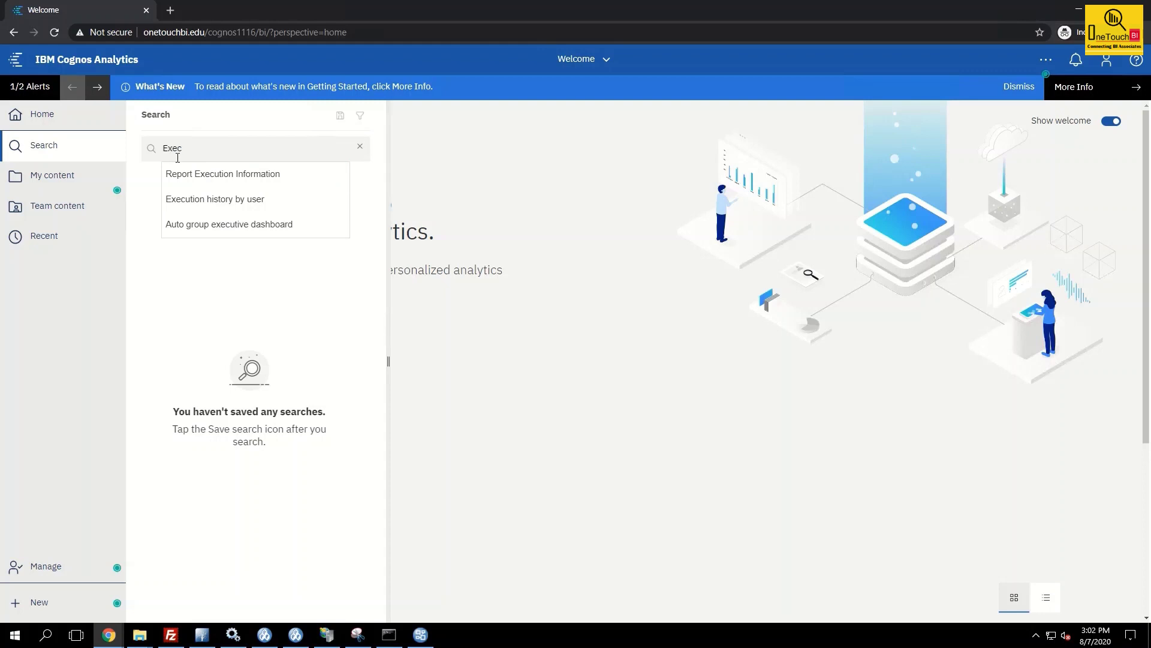
left_click(277, 204)
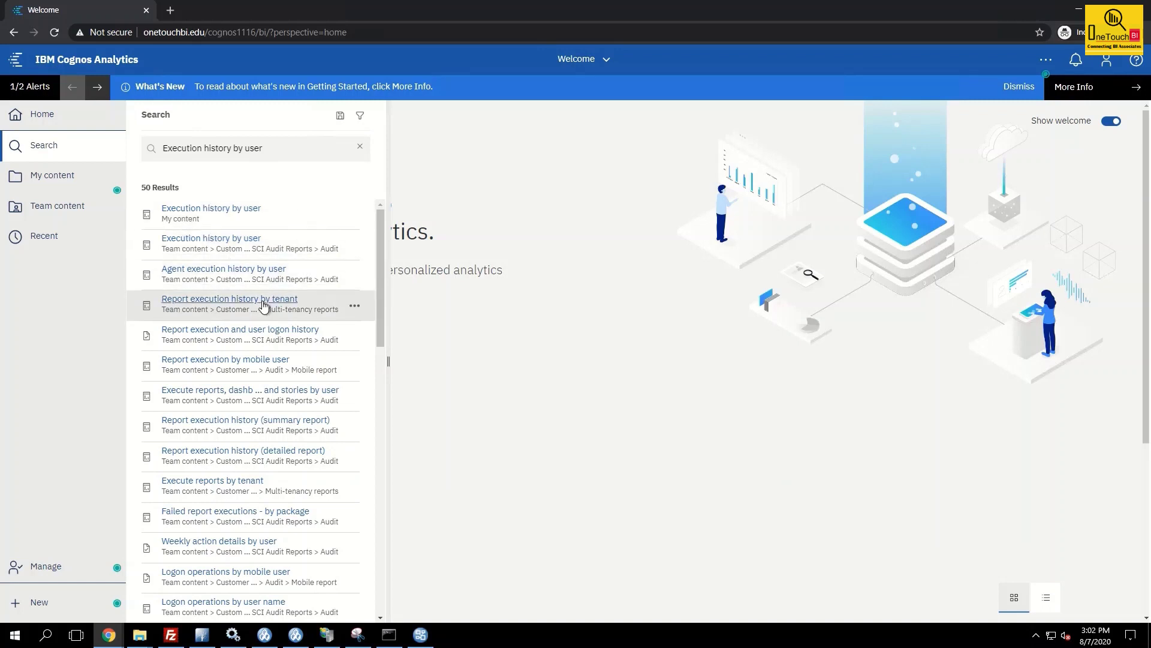
scroll(265, 307, "down", 10)
scroll(261, 304, "up", 10)
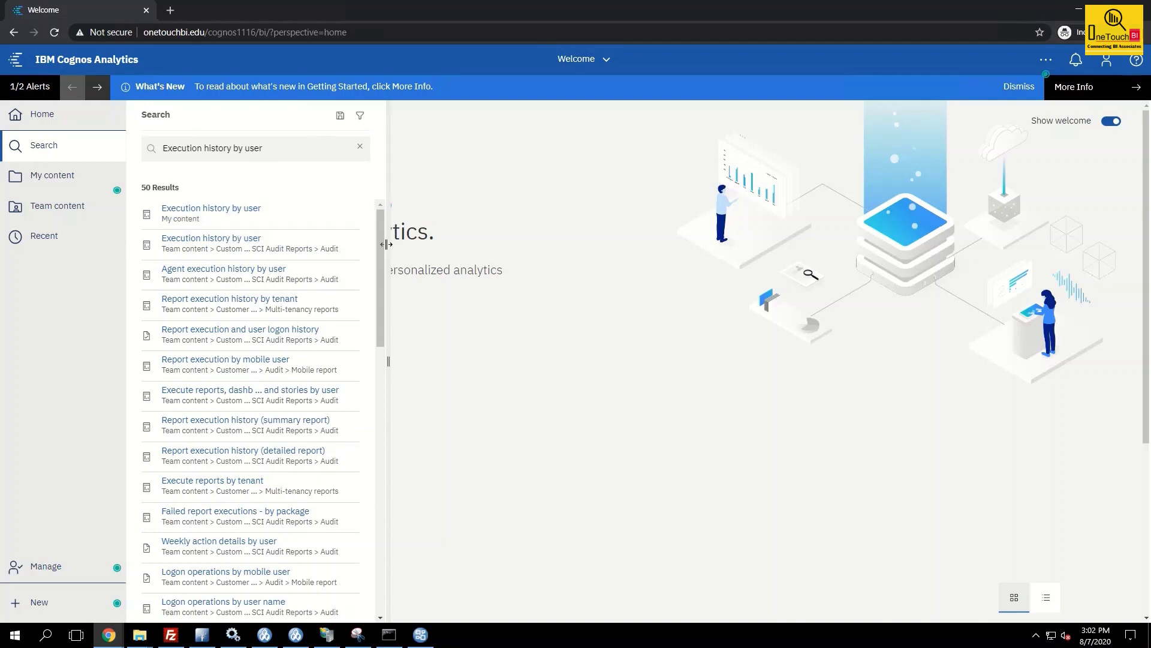
left_click_drag(387, 252, 570, 255)
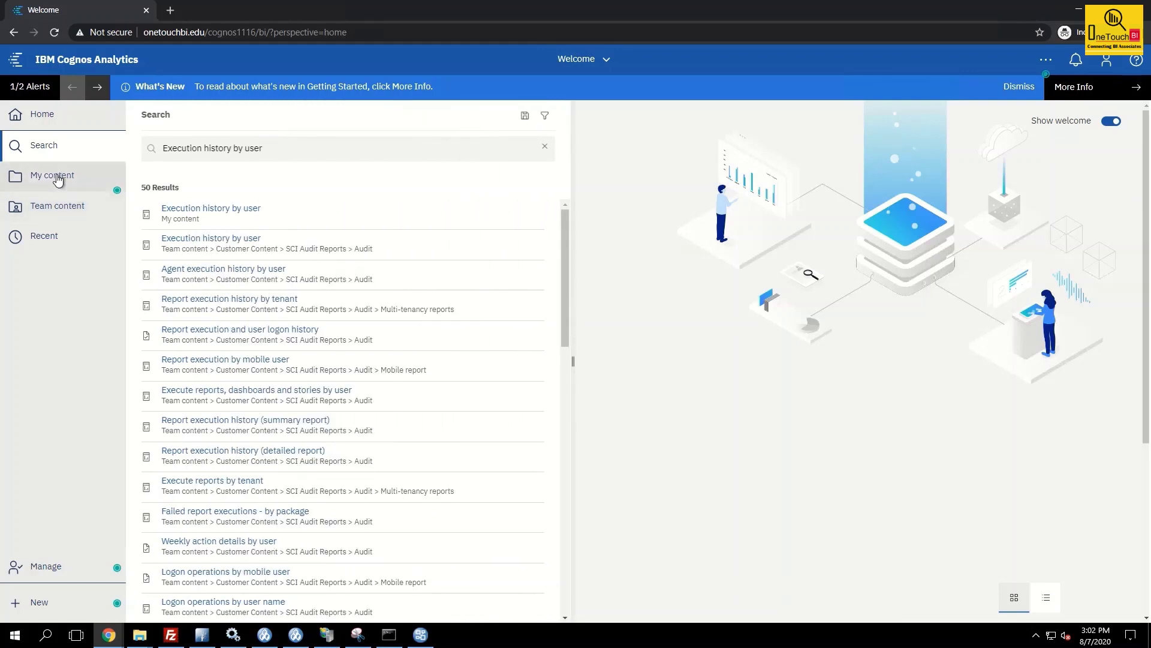
left_click(59, 177)
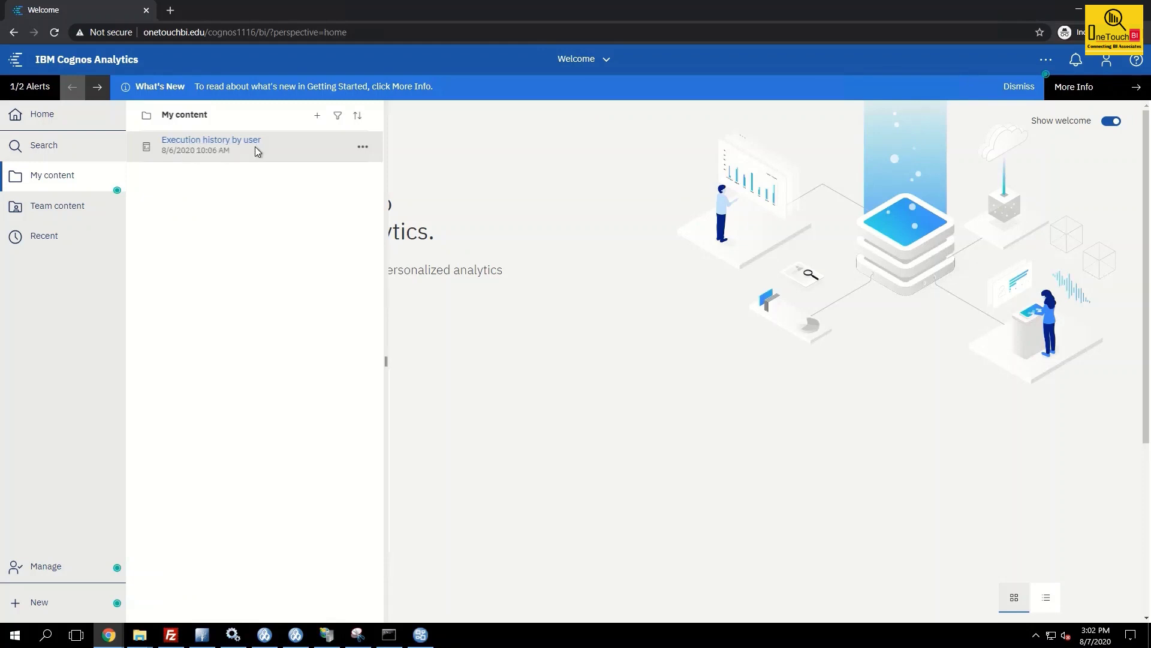
Browse My content, Team content and Recent in the sidebar, then close the flyout
left_click(1114, 71)
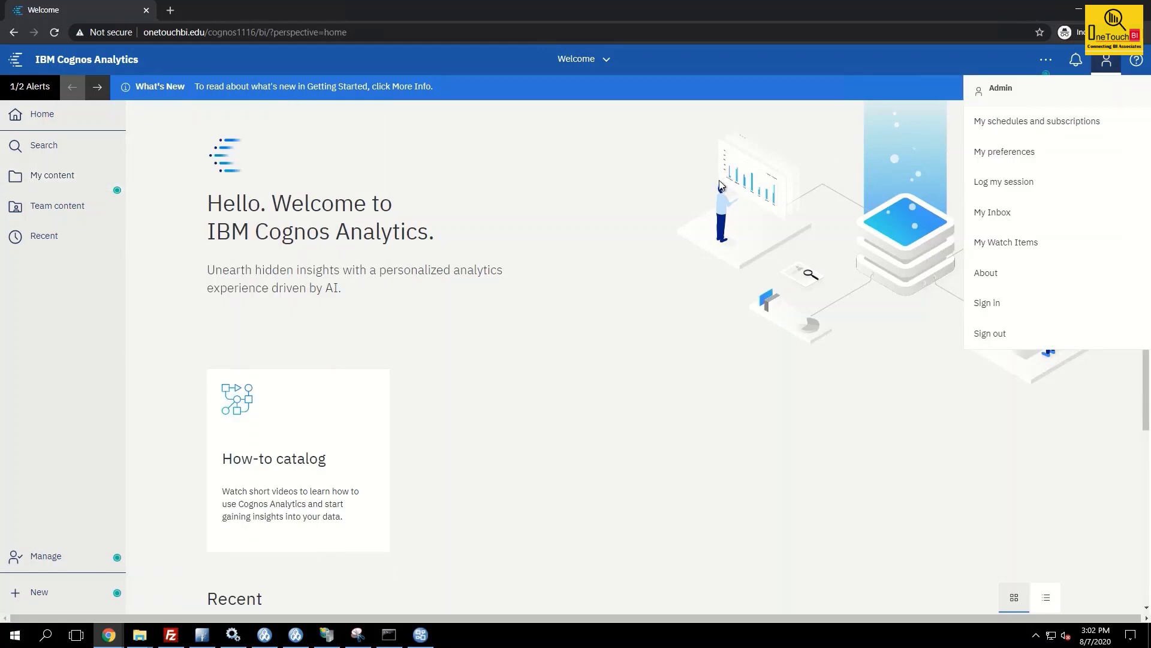
left_click(62, 175)
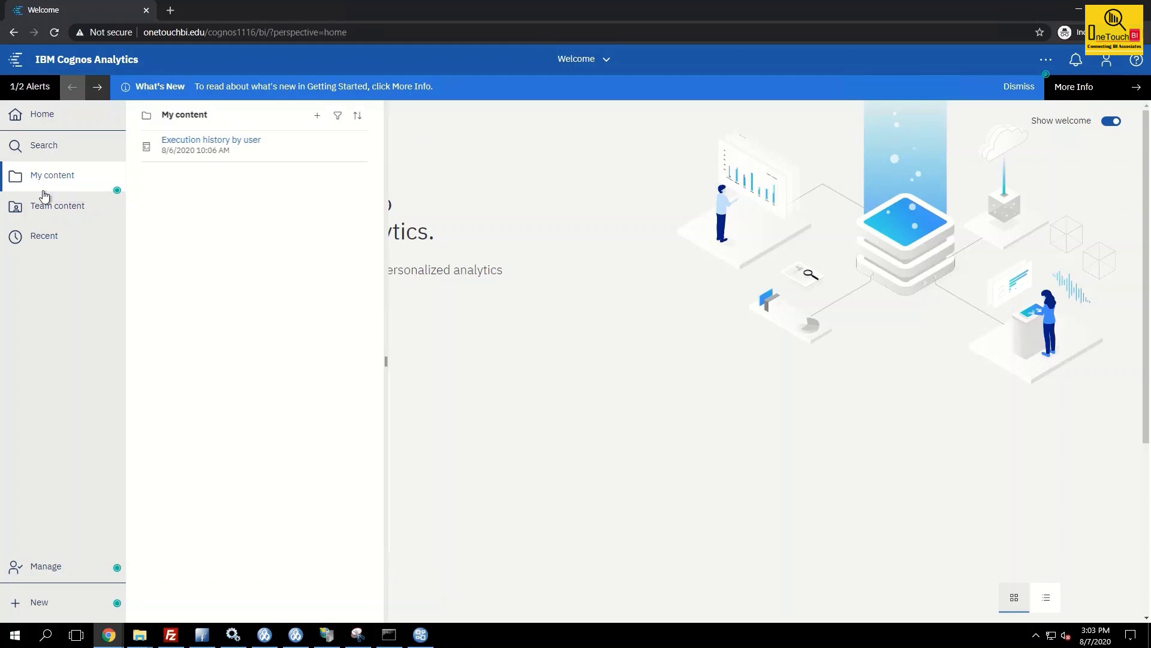
left_click(62, 214)
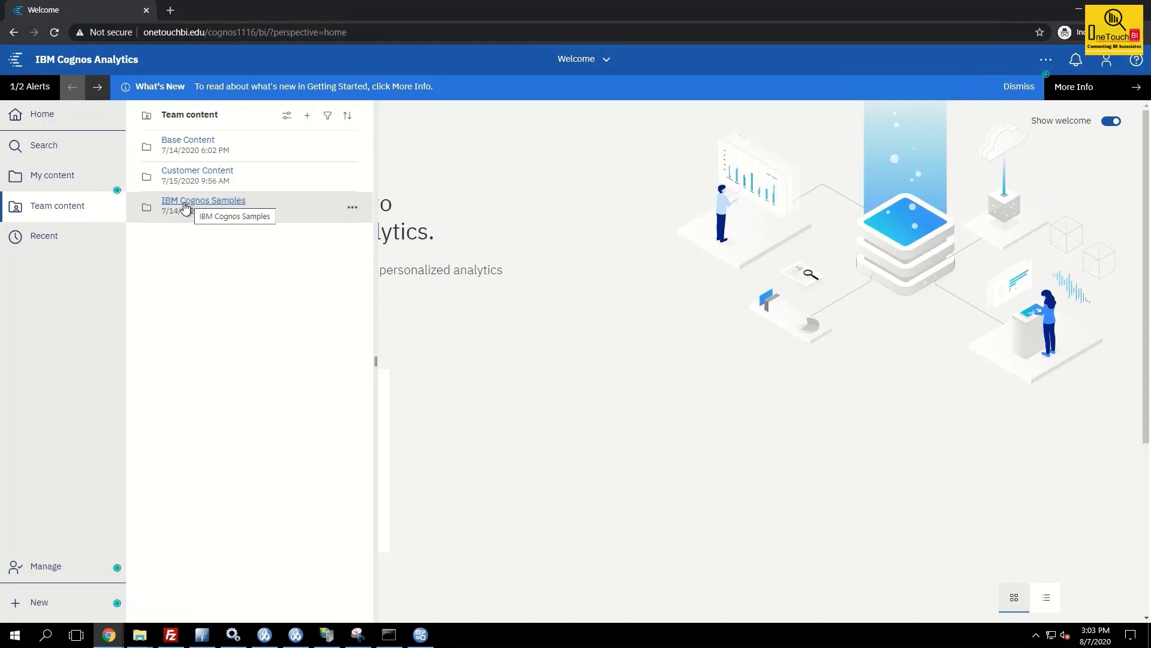
left_click(48, 243)
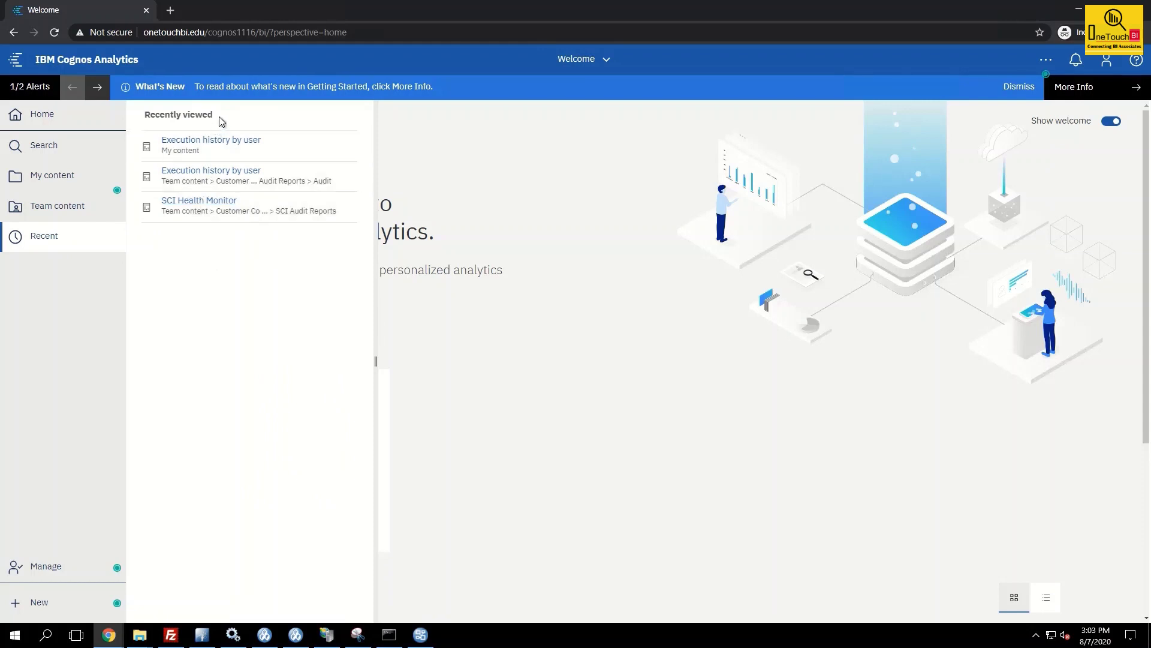
left_click(643, 254)
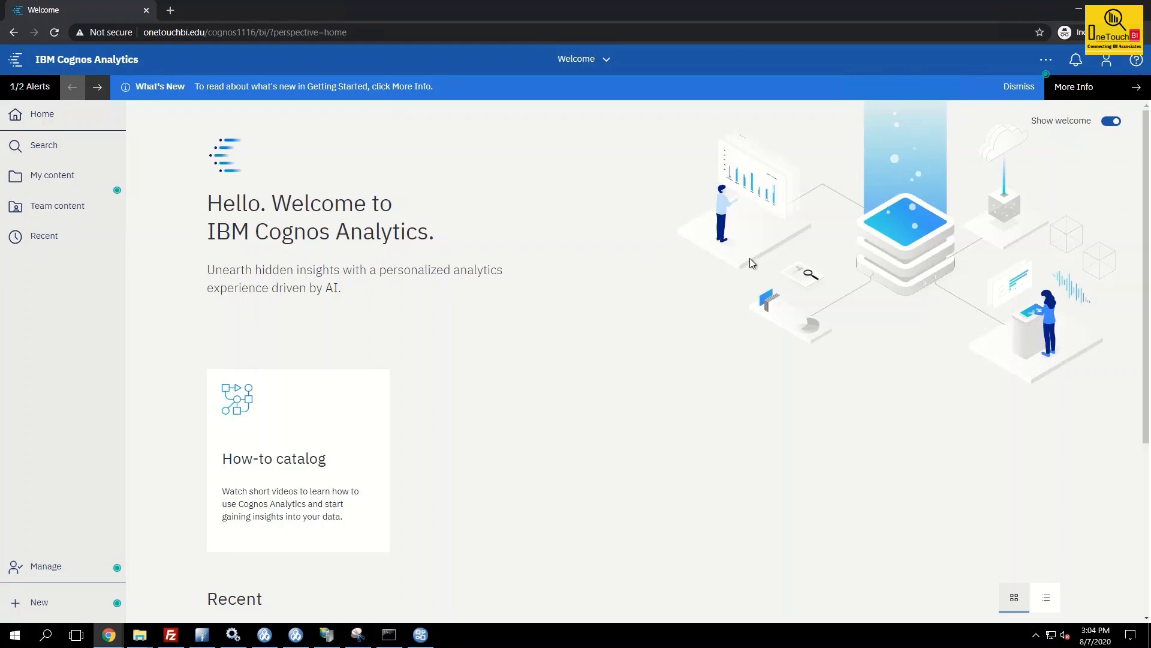
scroll(749, 260, "down", 5)
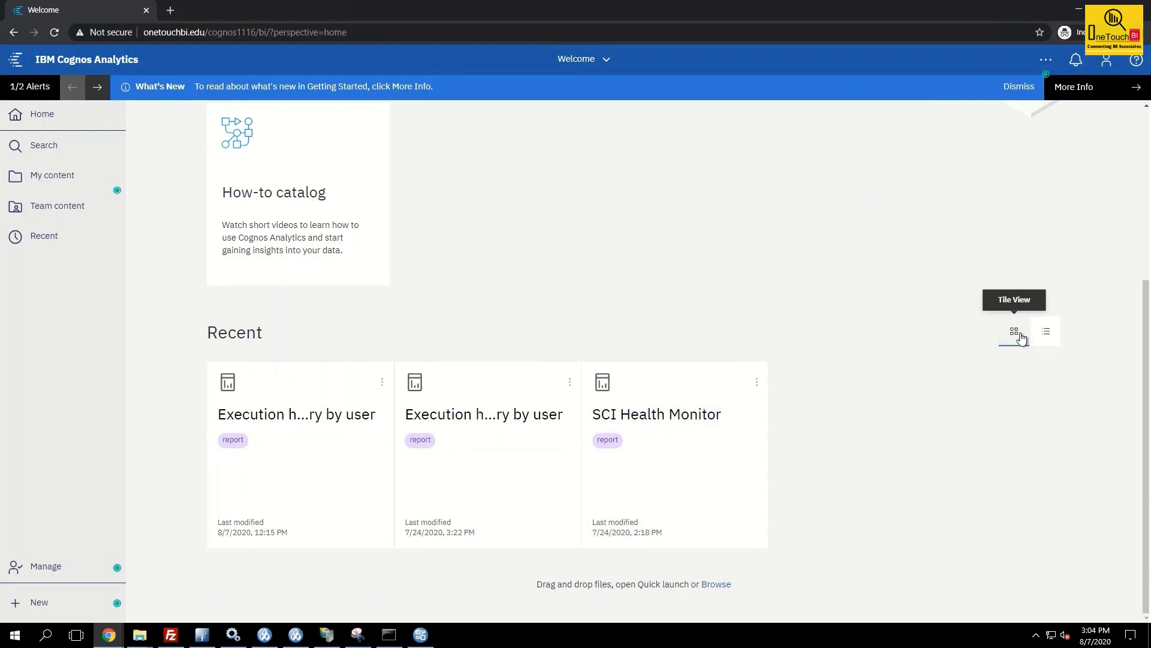
Show Recent reports in list view and launch the Administration console from Manage
left_click(1046, 335)
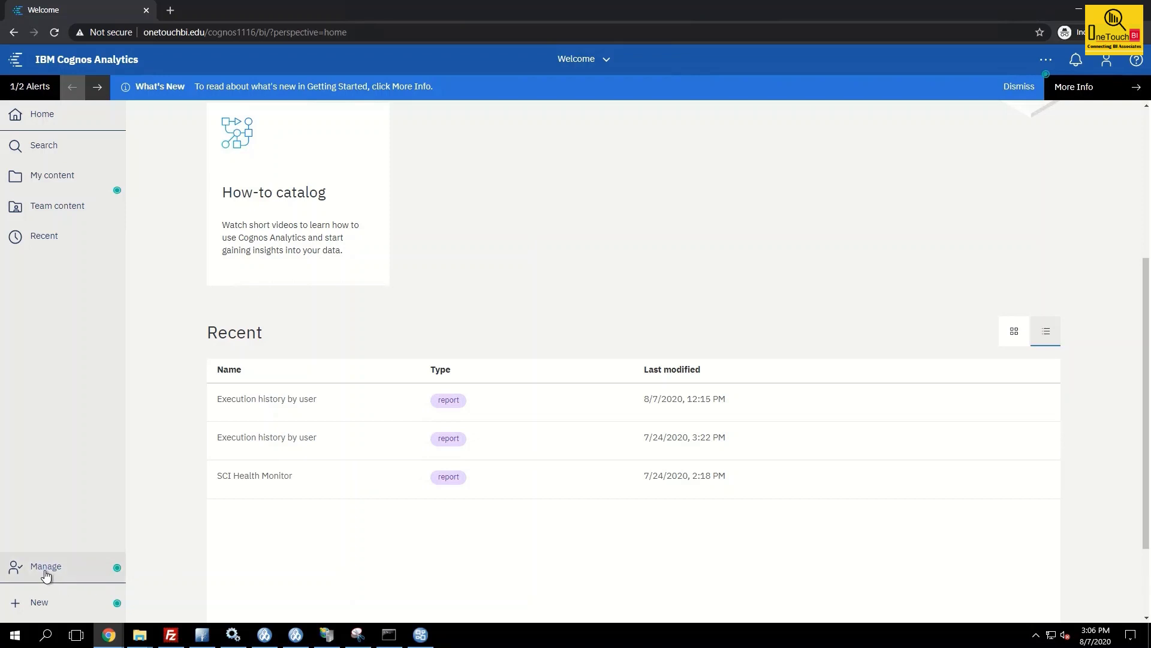
left_click(45, 575)
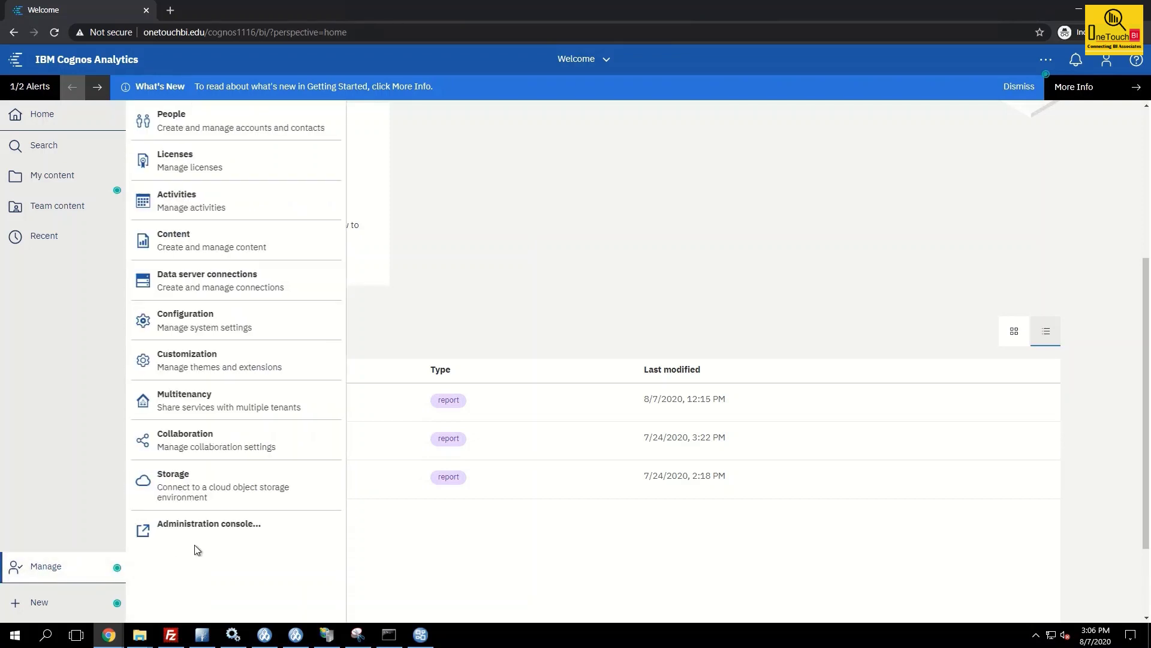
left_click(201, 526)
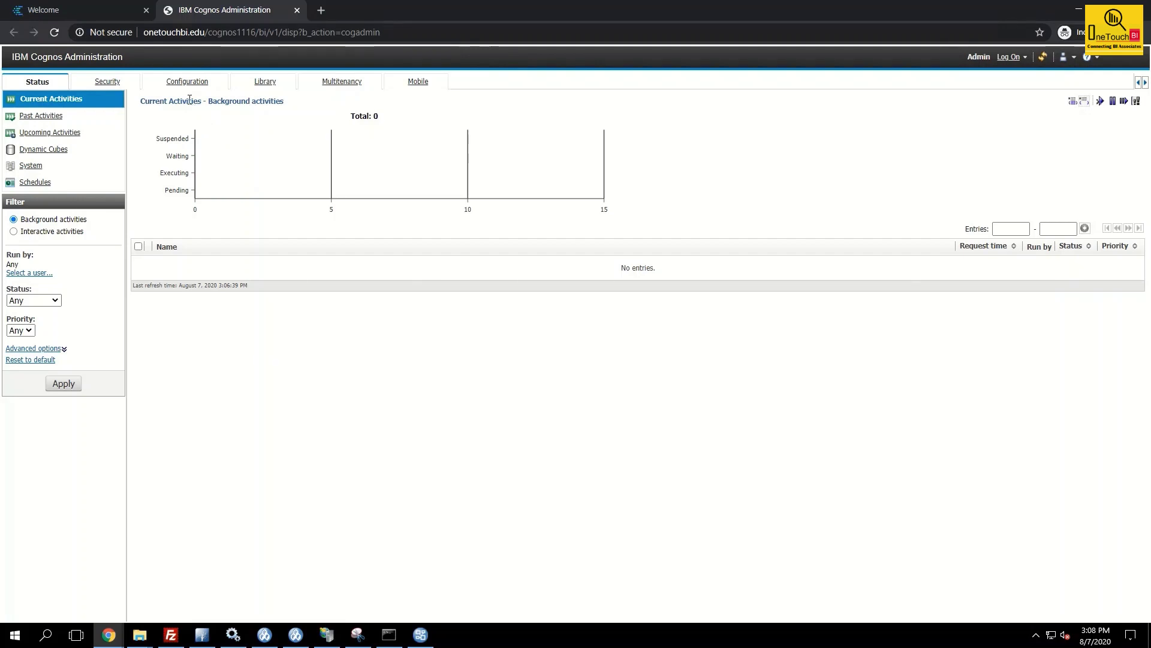
Compare Manage > People > Accounts with the console's Security namespace directory
left_click(110, 11)
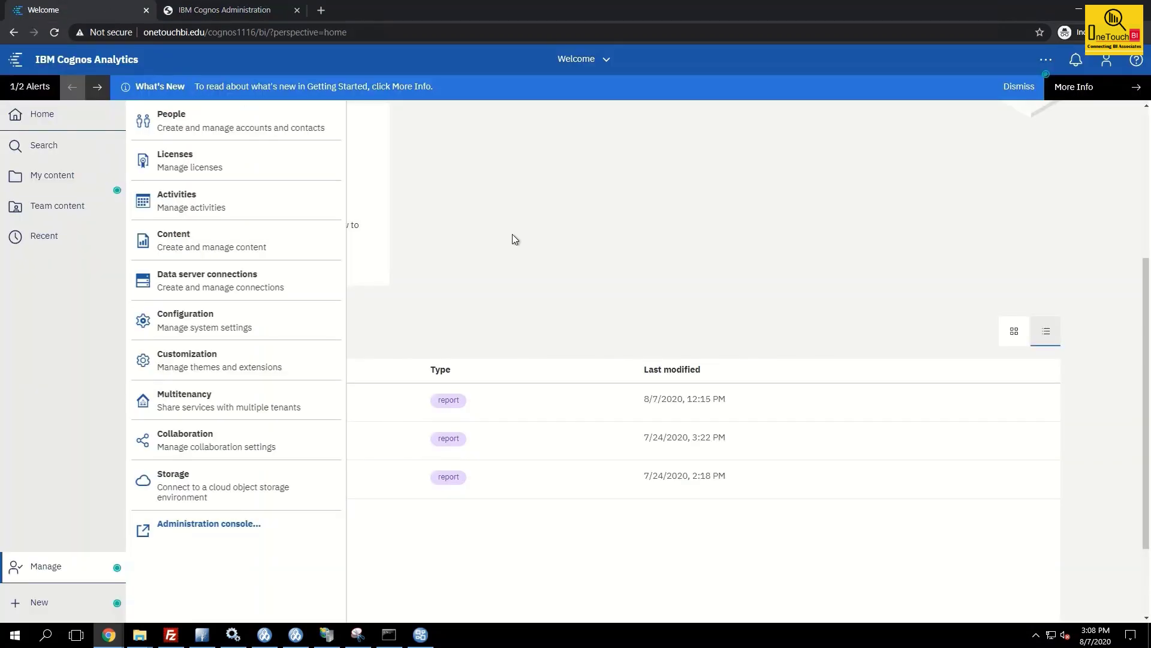
left_click(174, 117)
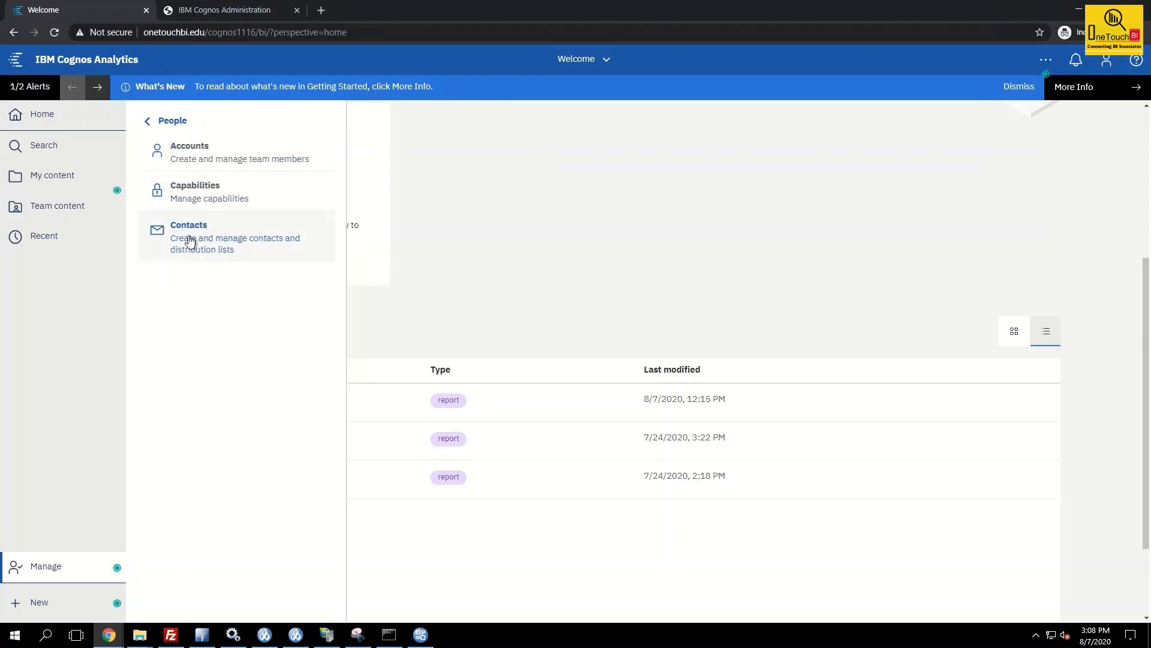
left_click(213, 13)
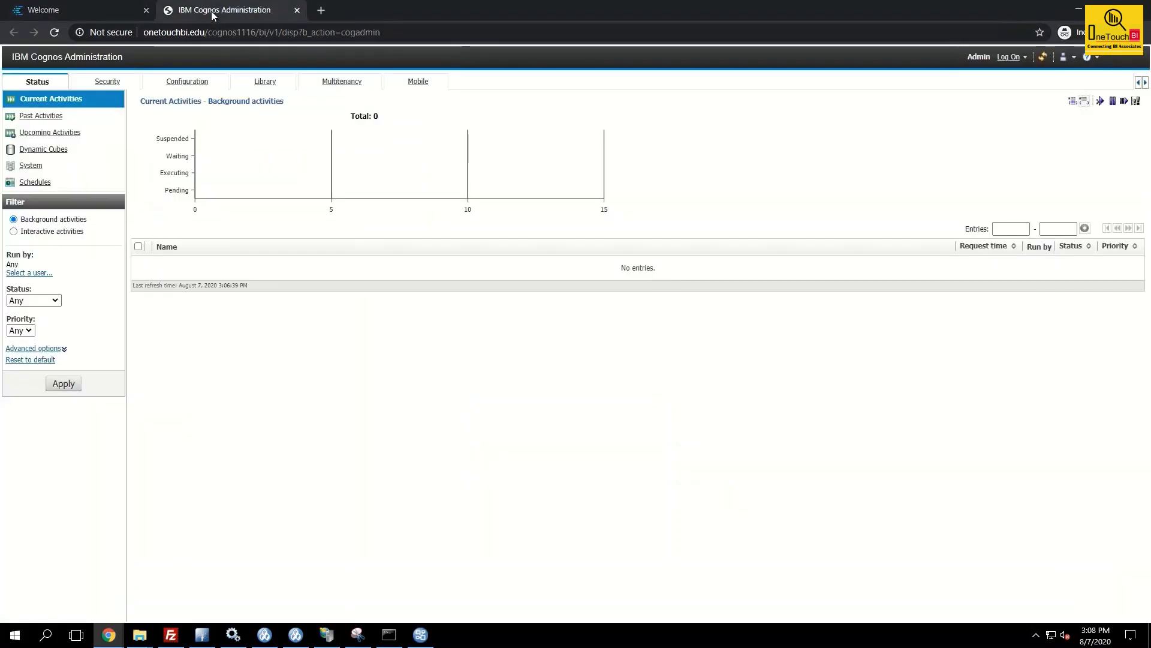
left_click(109, 84)
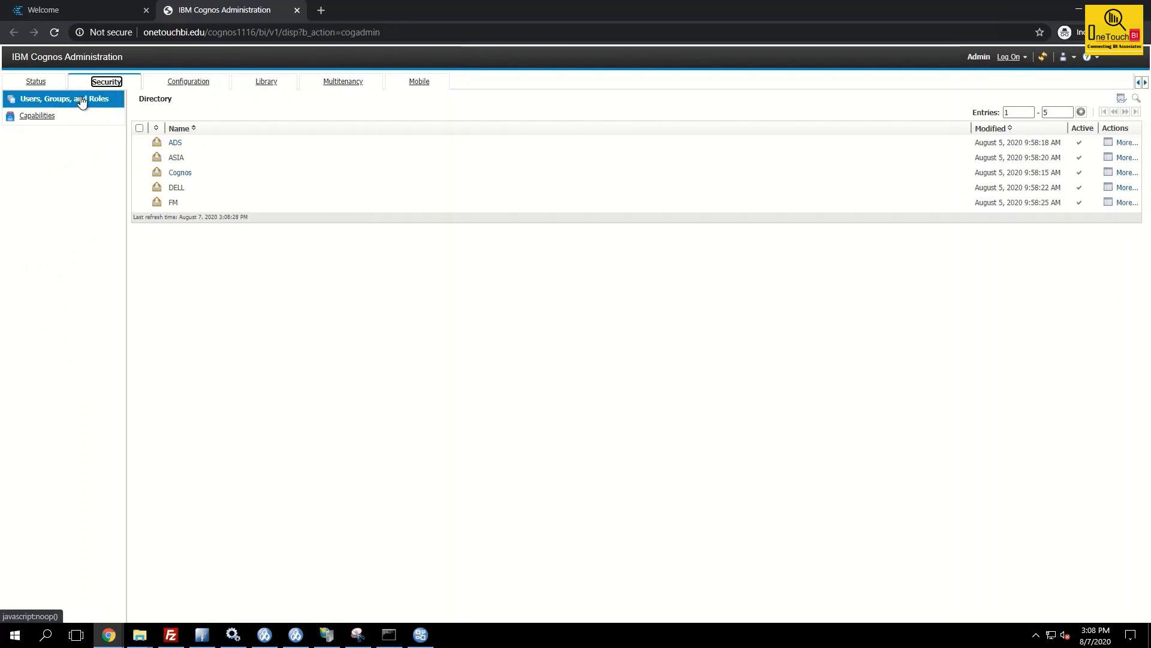
left_click(84, 10)
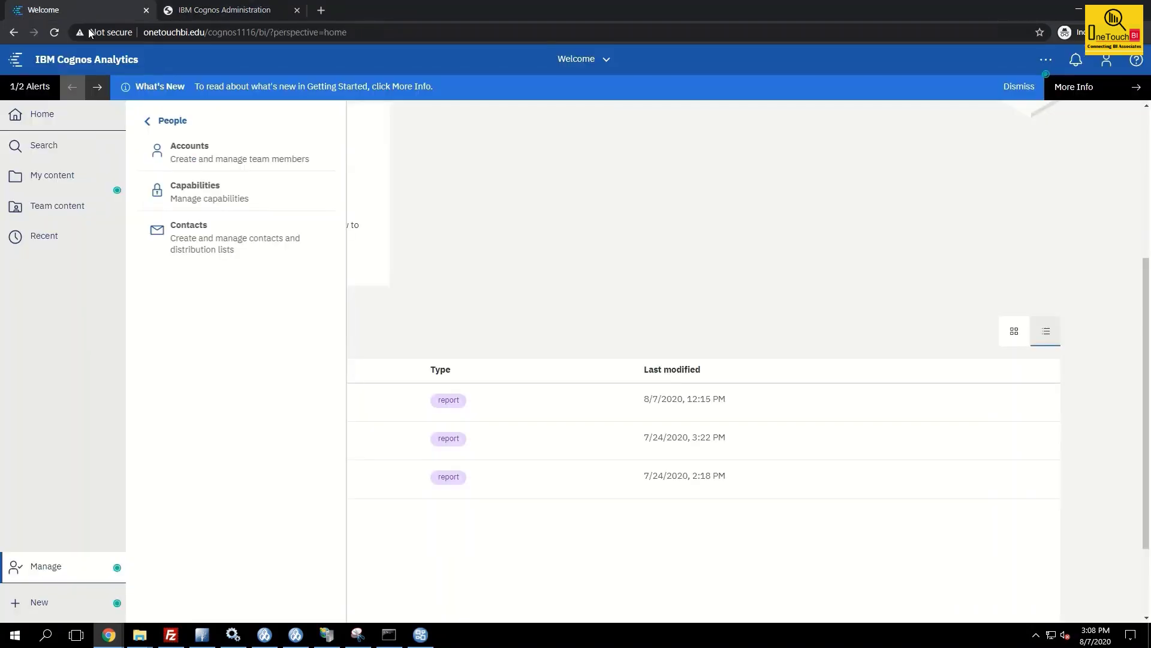
left_click(188, 158)
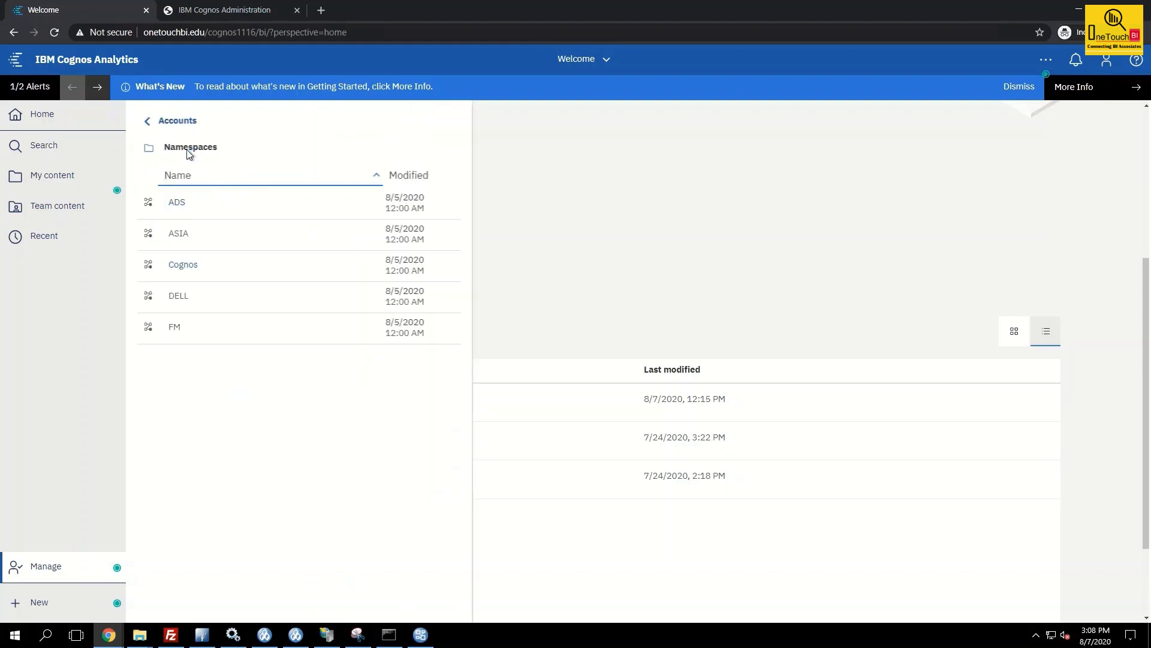
left_click(148, 123)
Review the console's data source connections and Distribution Lists and Contacts, then return to Manage's area list
left_click(202, 11)
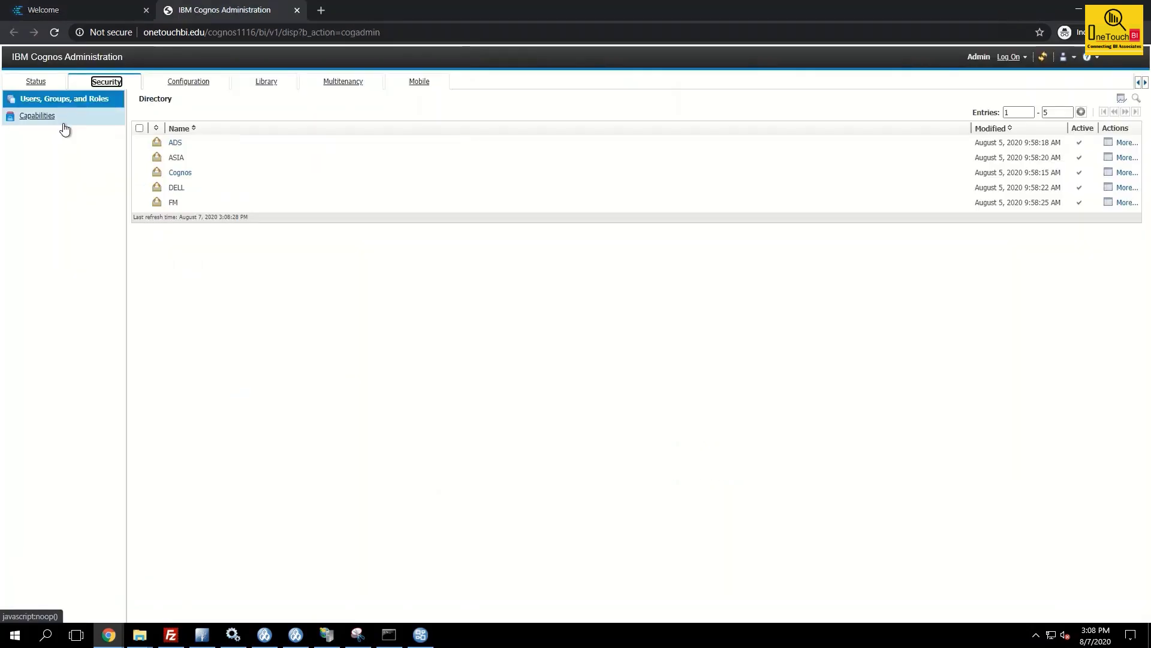
left_click(89, 11)
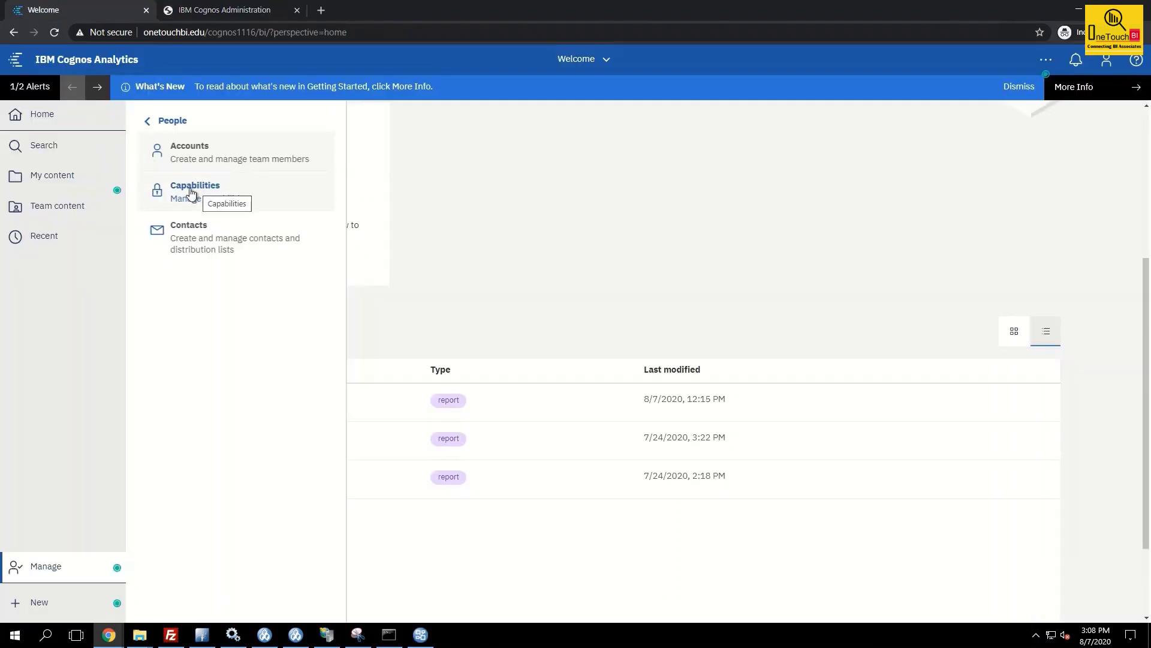
left_click(224, 10)
left_click(186, 84)
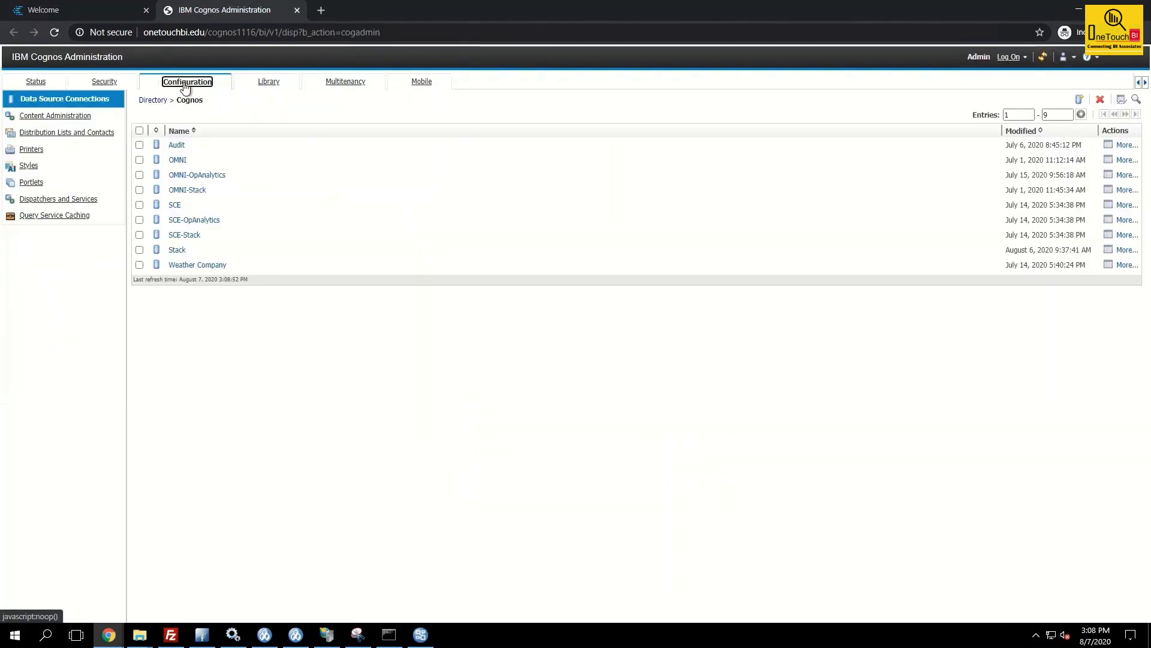
left_click(65, 136)
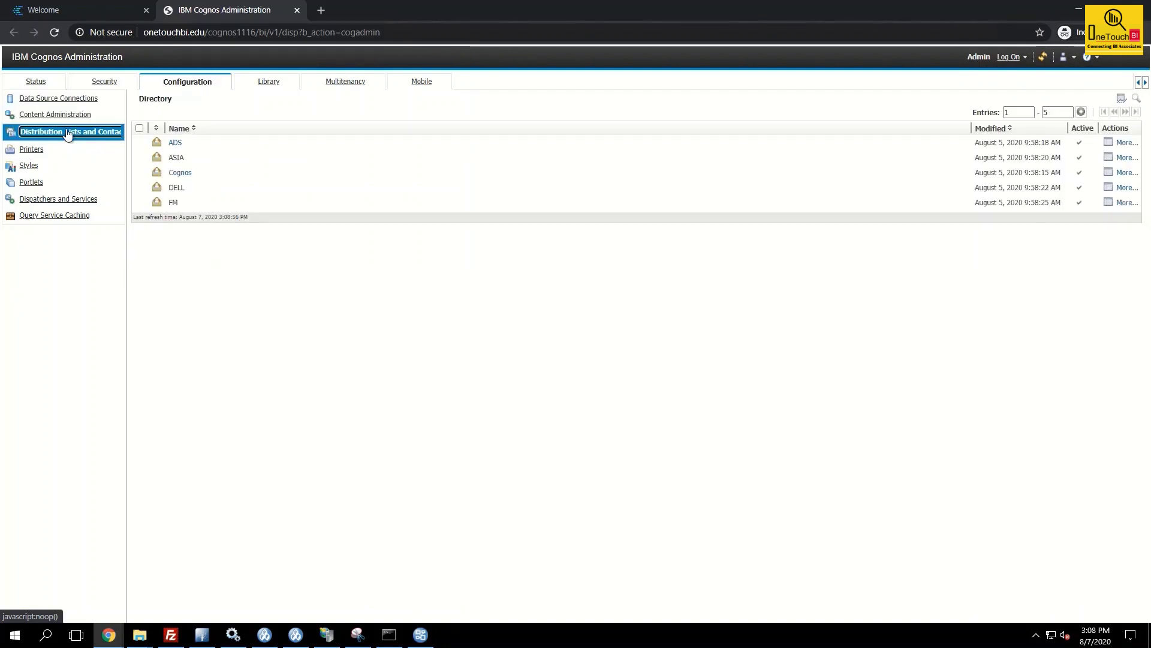
left_click(76, 10)
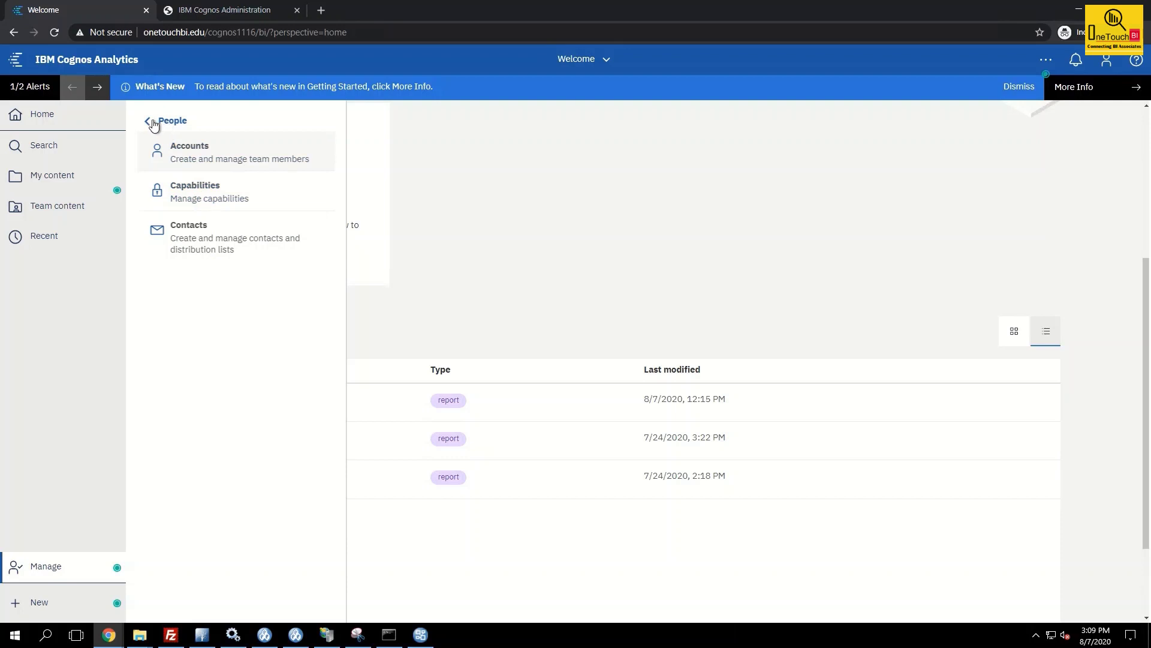
left_click(214, 14)
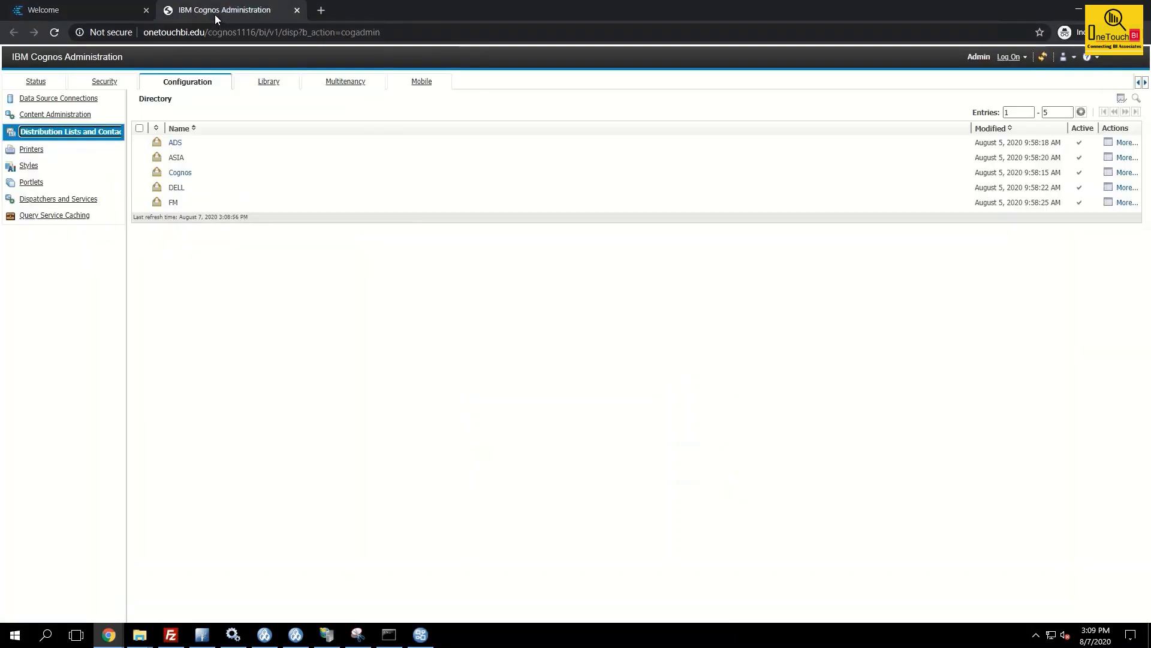
left_click(71, 7)
left_click(149, 121)
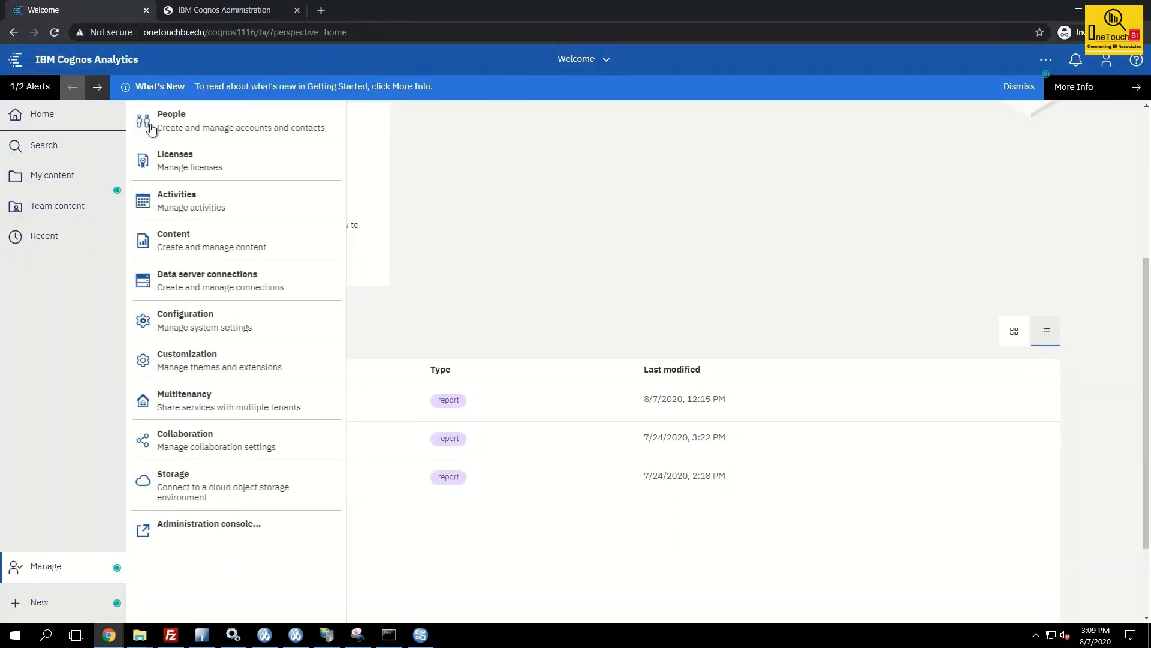
Look over the content backup and restore options, then leave the backup settings
left_click(181, 247)
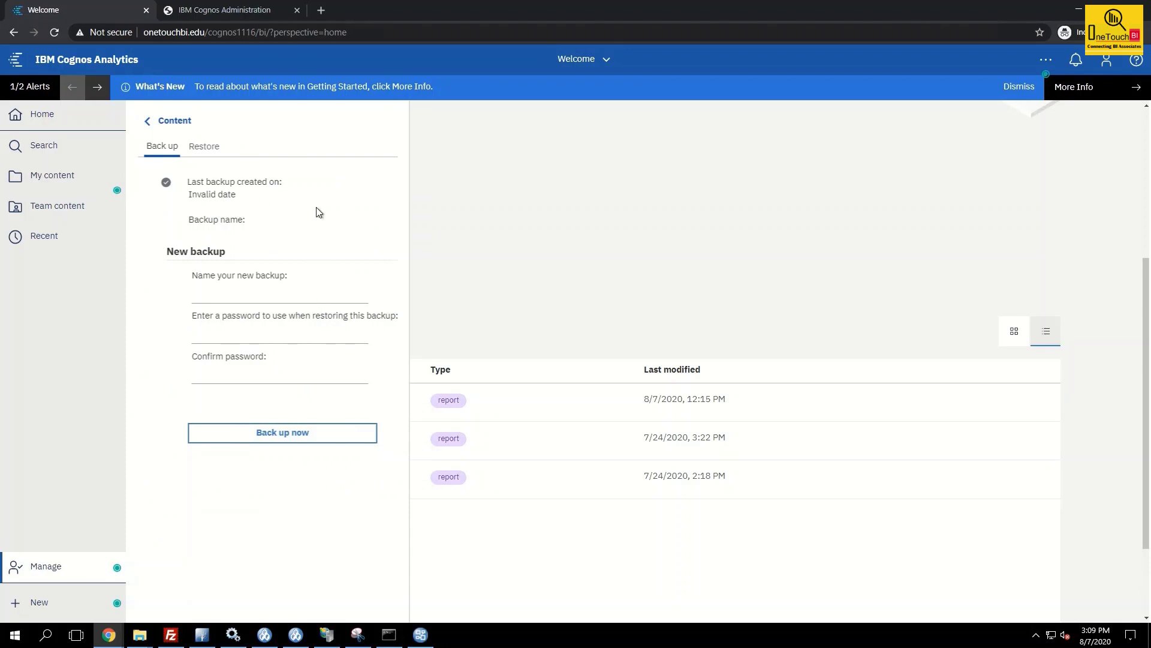
left_click(203, 146)
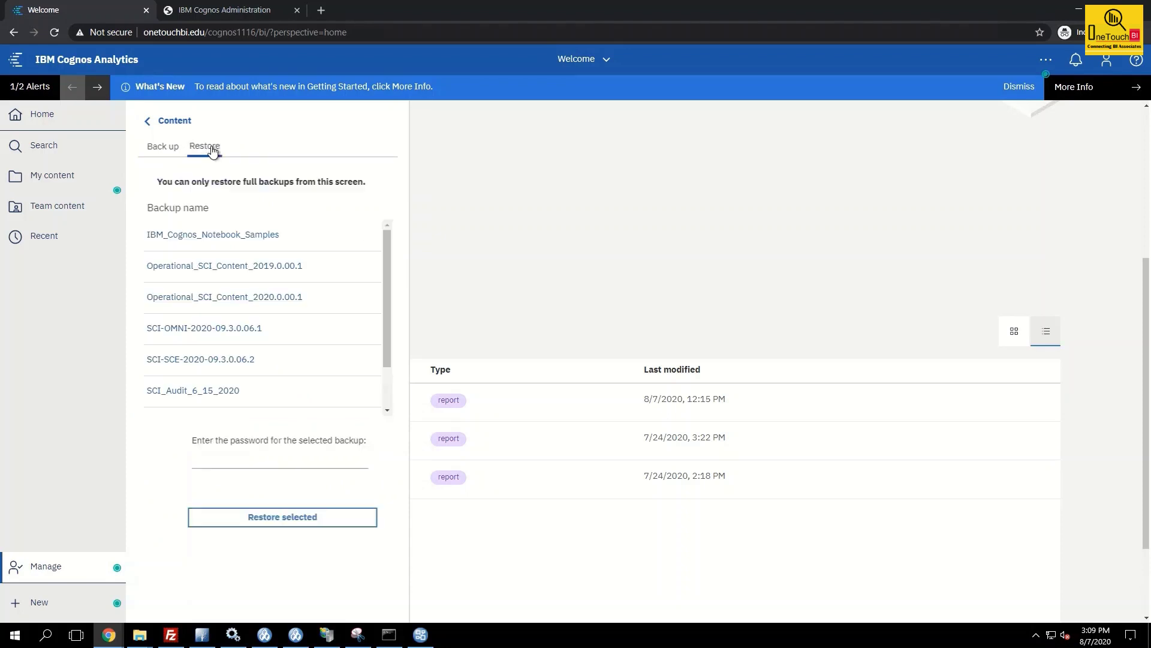
left_click(167, 153)
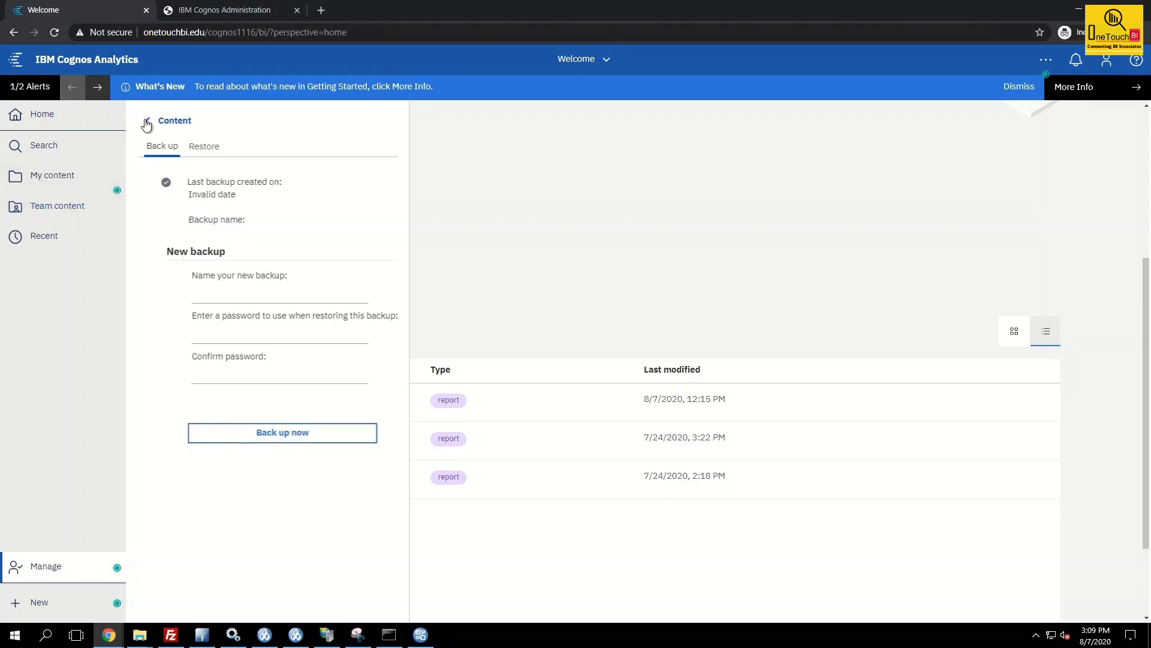
left_click(148, 121)
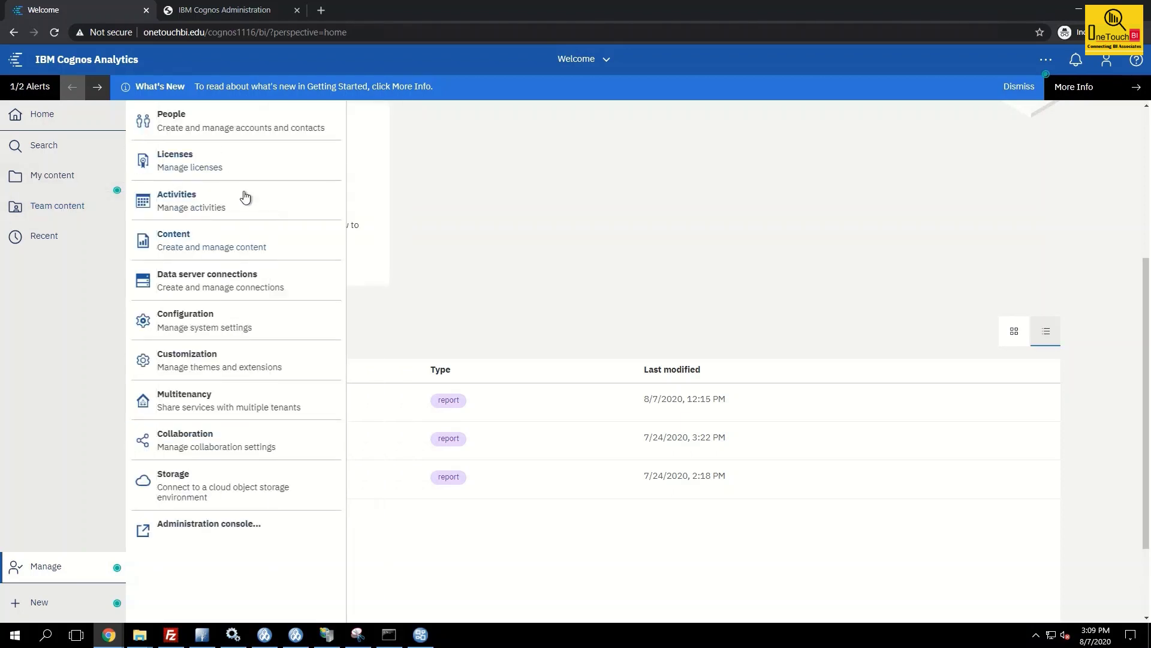
Review the stored content archives in Cognos Administration, then return to the Welcome tab
left_click(239, 9)
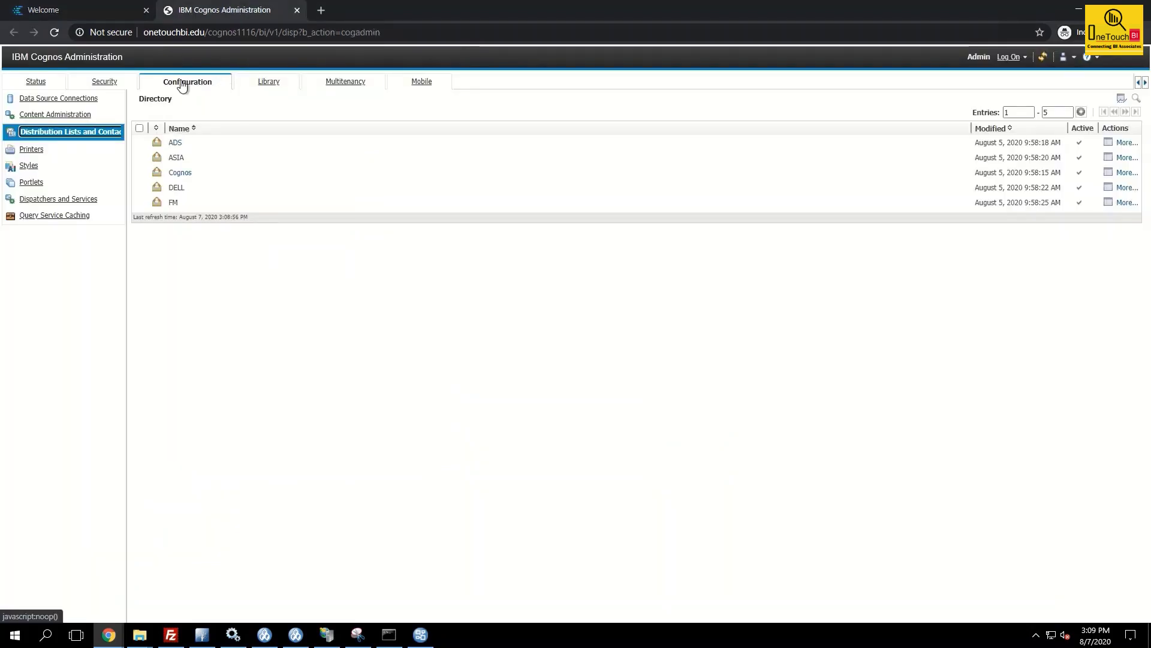
left_click(51, 114)
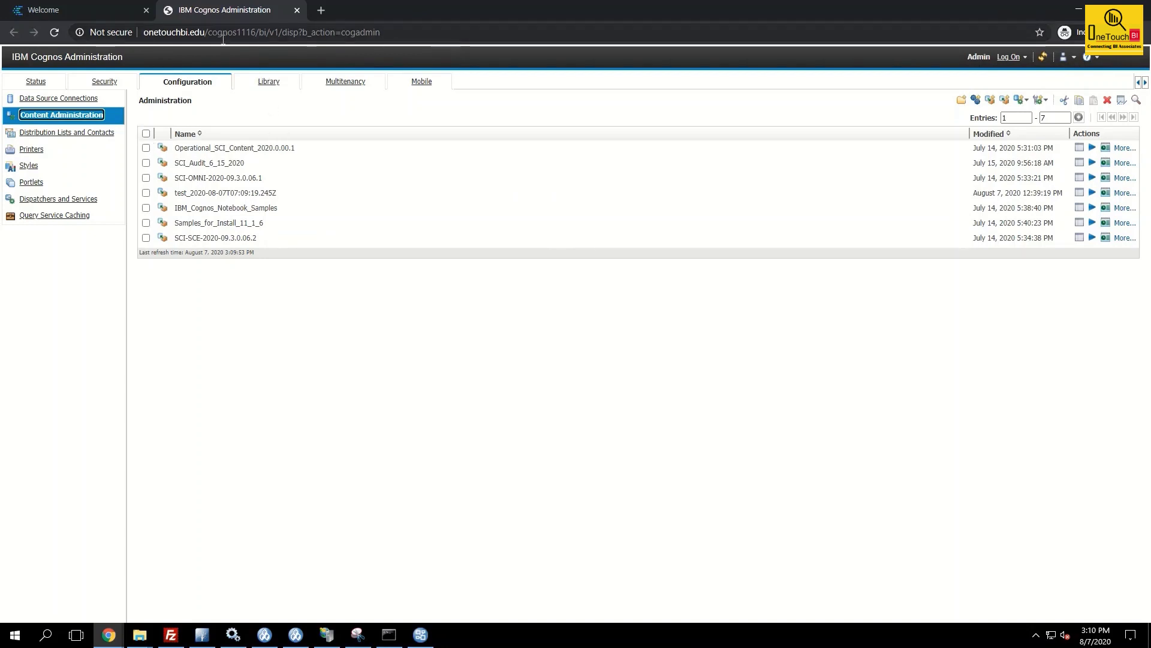
left_click(98, 11)
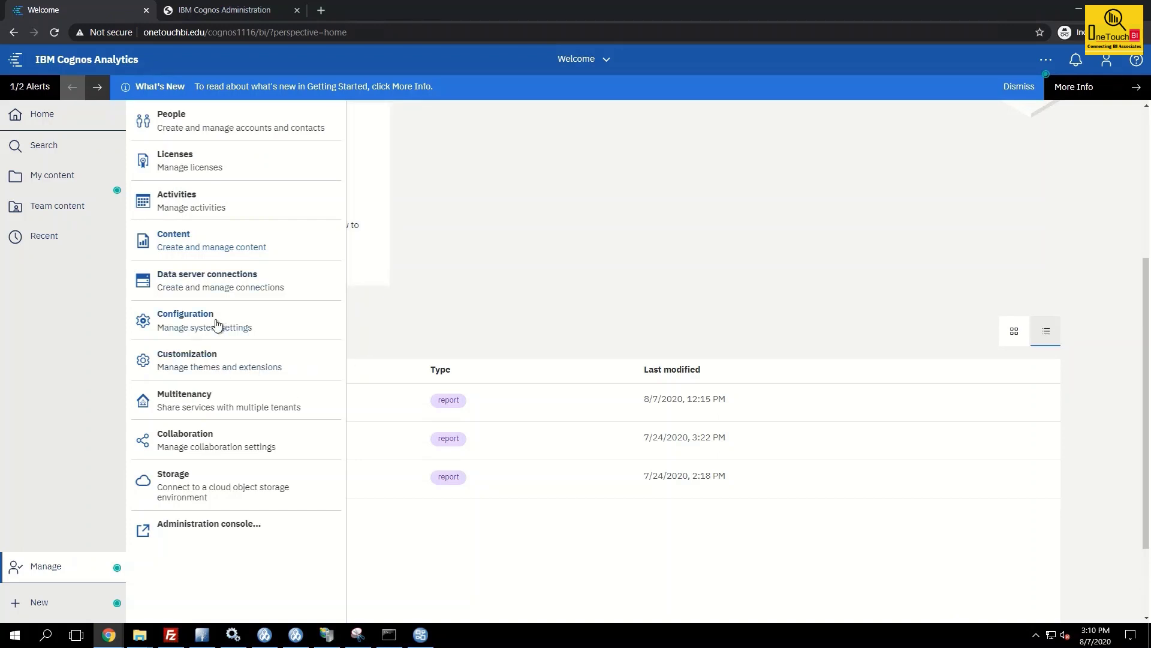
Inspect the System configuration's Appearance and Security settings, then collapse both sections
left_click(186, 322)
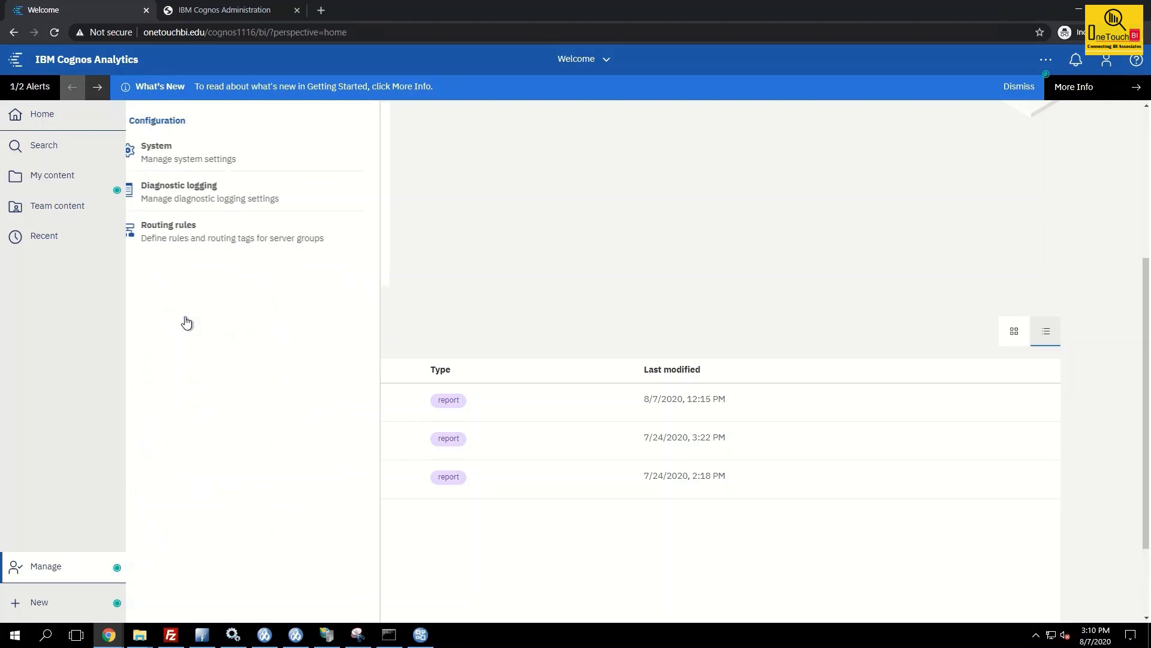
left_click(183, 150)
left_click(181, 178)
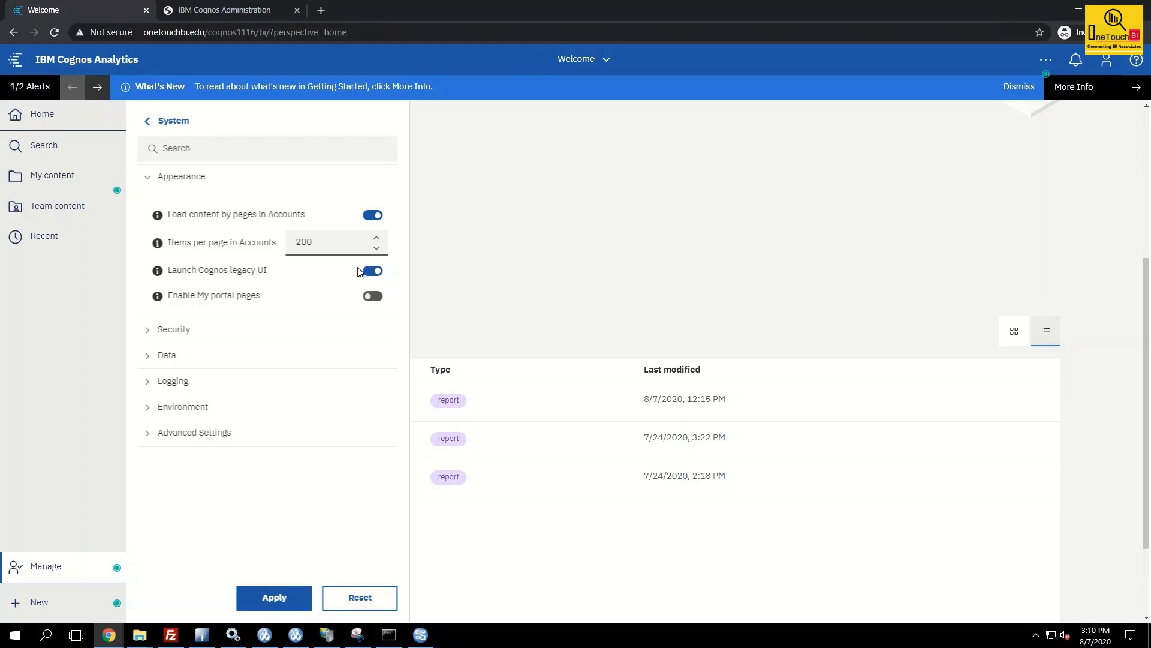
left_click(165, 331)
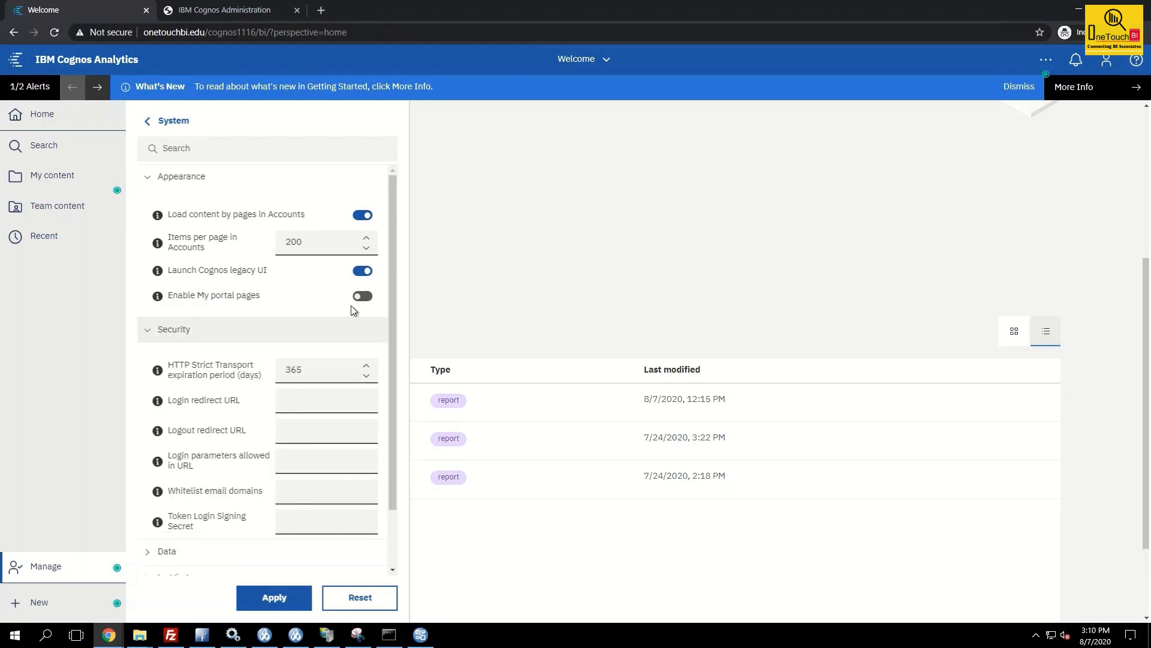
scroll(226, 385, "down", 2)
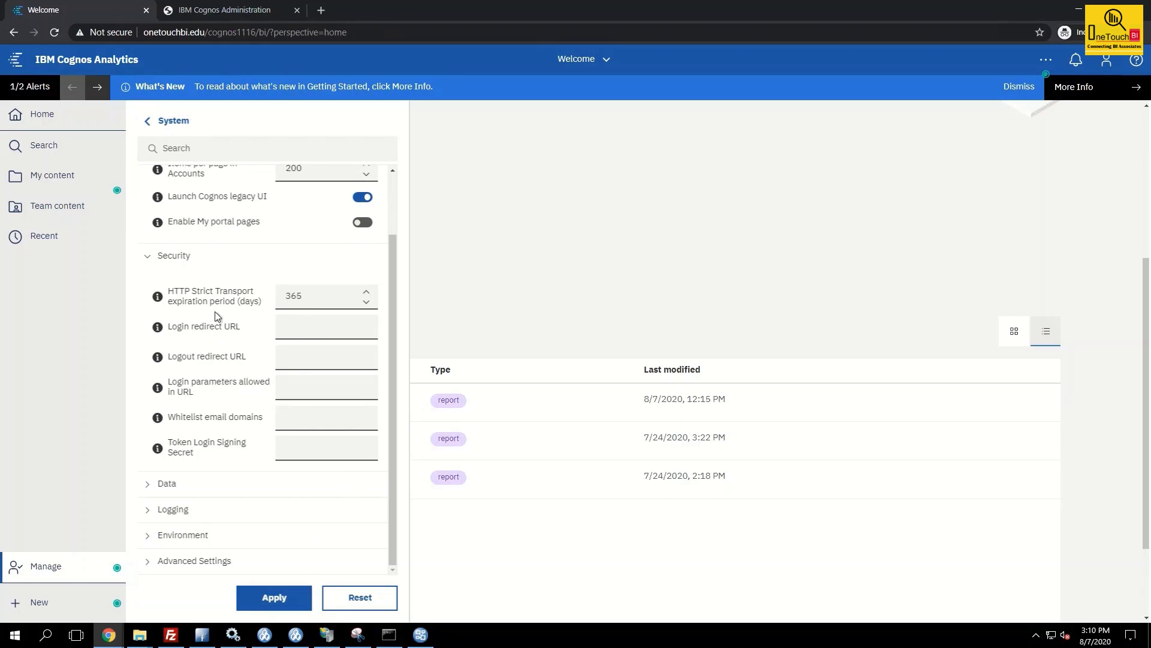
scroll(217, 315, "up", 2)
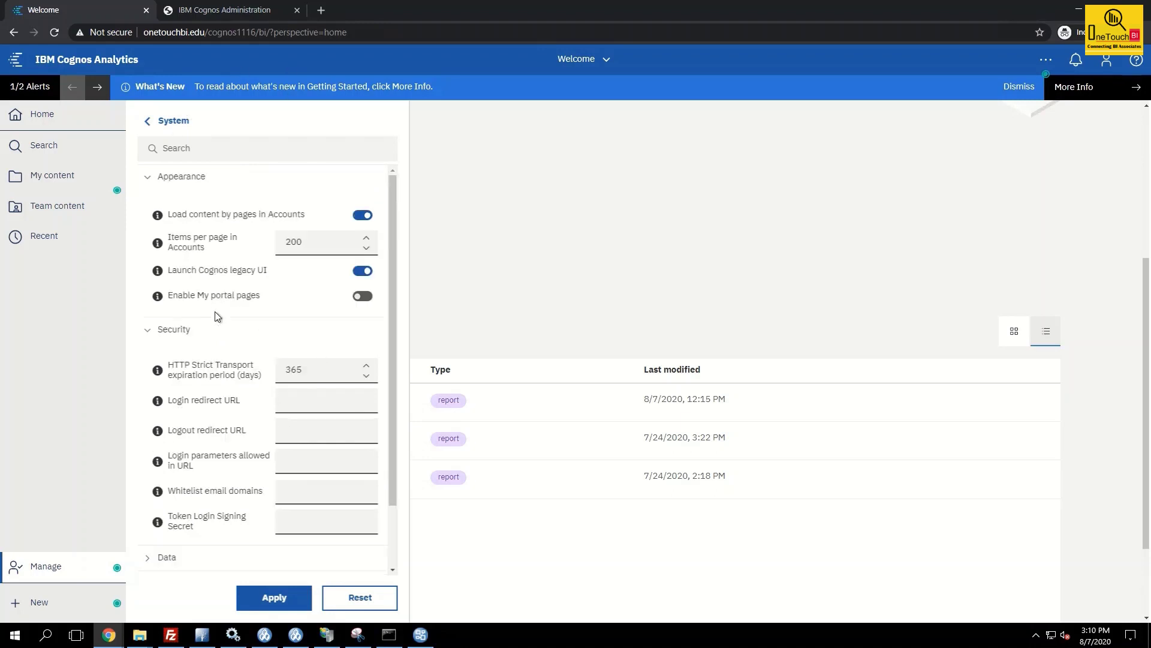
left_click(153, 336)
left_click(152, 169)
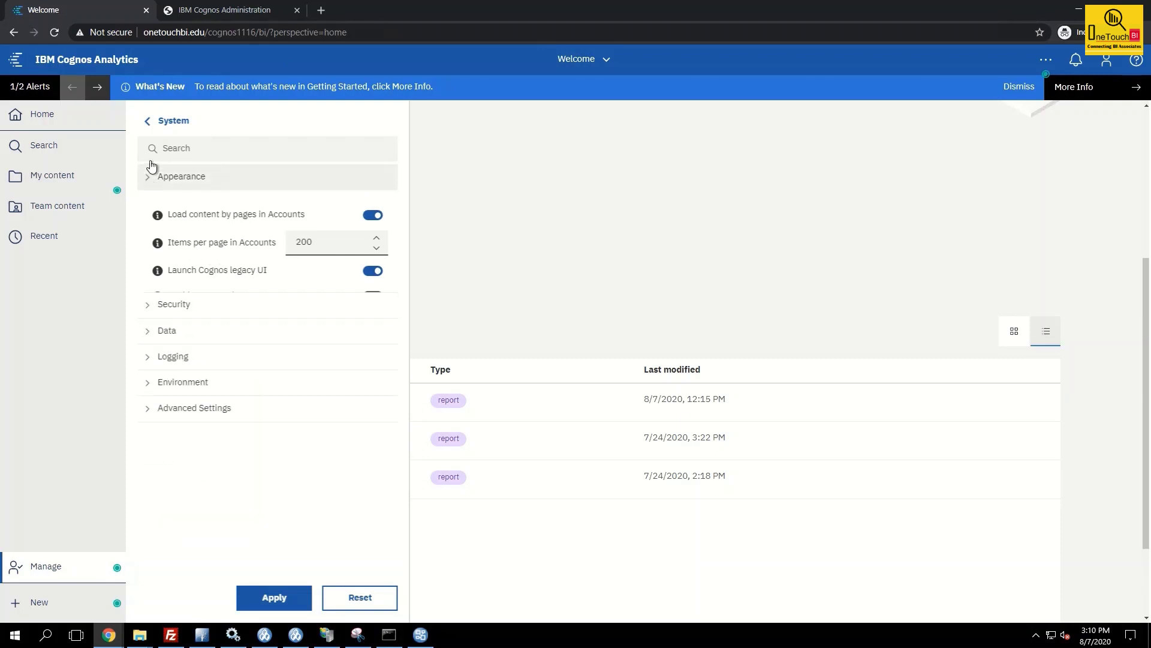
Go back to the management areas and open Customization, showing the IBM Classic theme
left_click(150, 121)
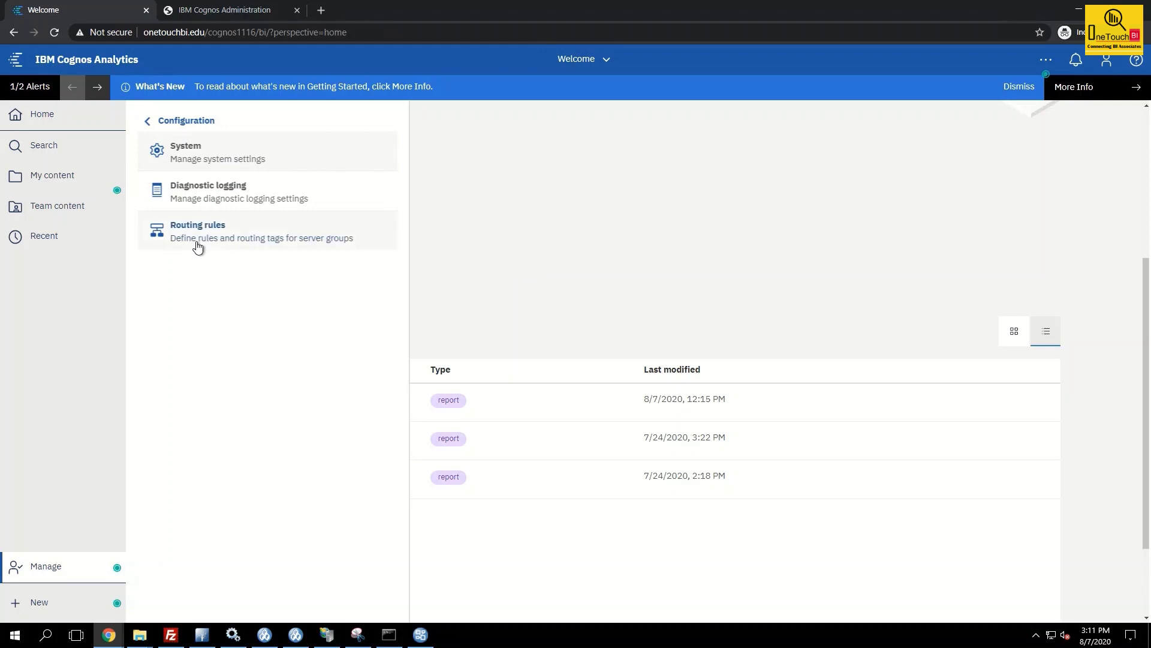
left_click(147, 122)
left_click(237, 360)
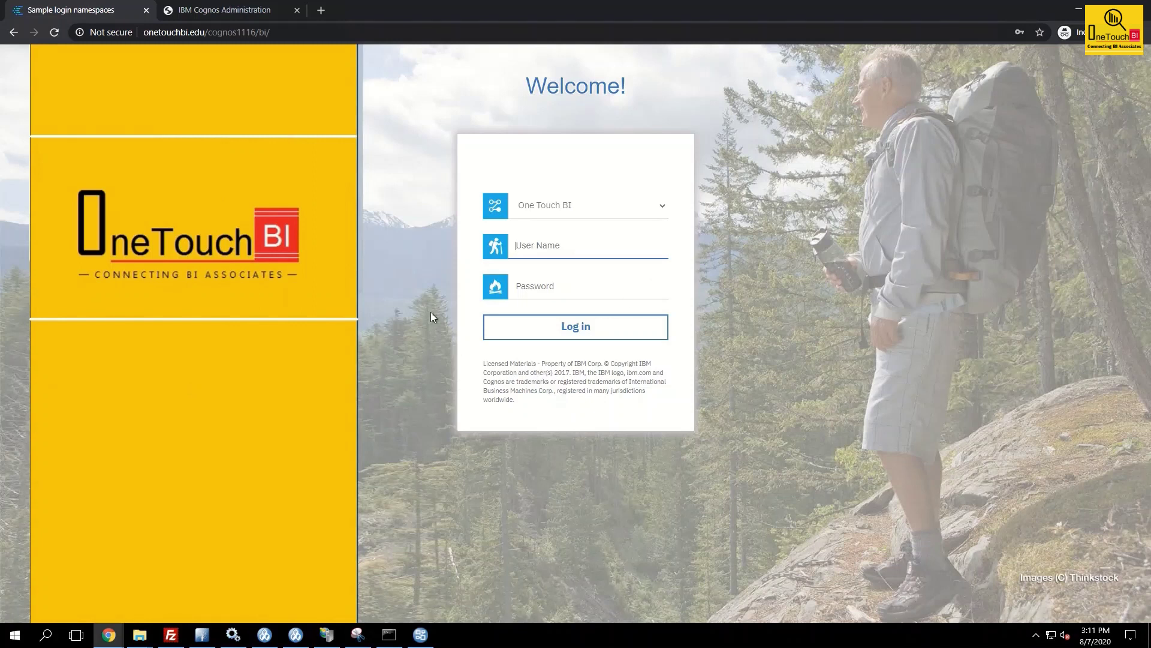
Log in with the saved administrator credentials and open the Manage panel
left_click(589, 250)
left_click(588, 287)
left_click(567, 332)
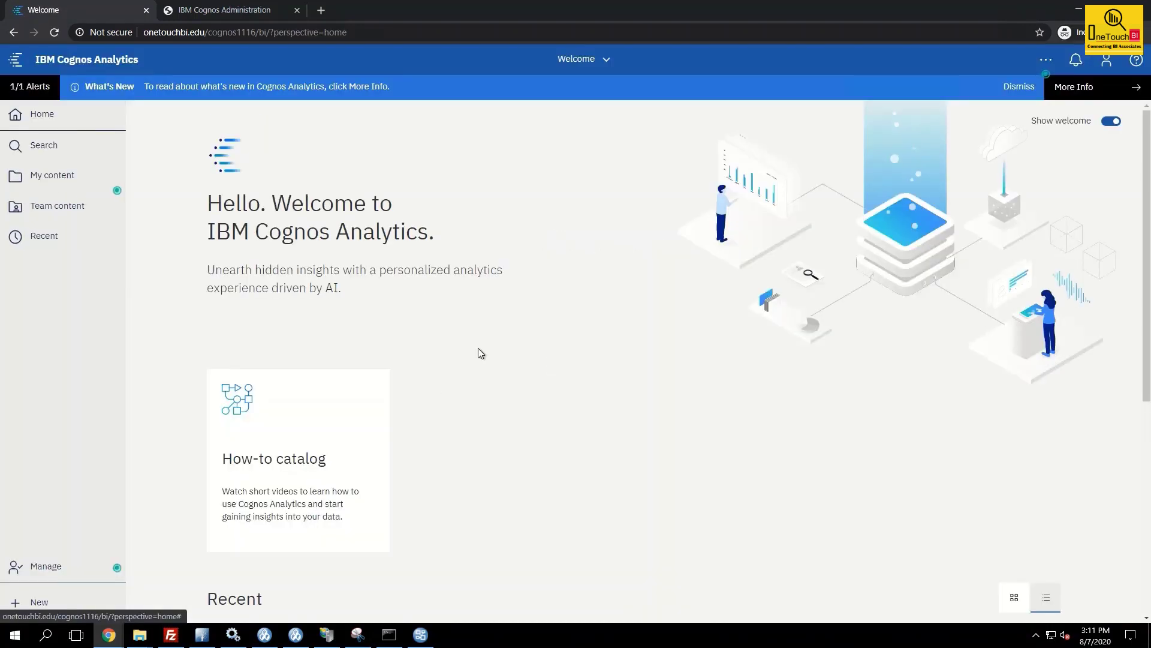
left_click(52, 569)
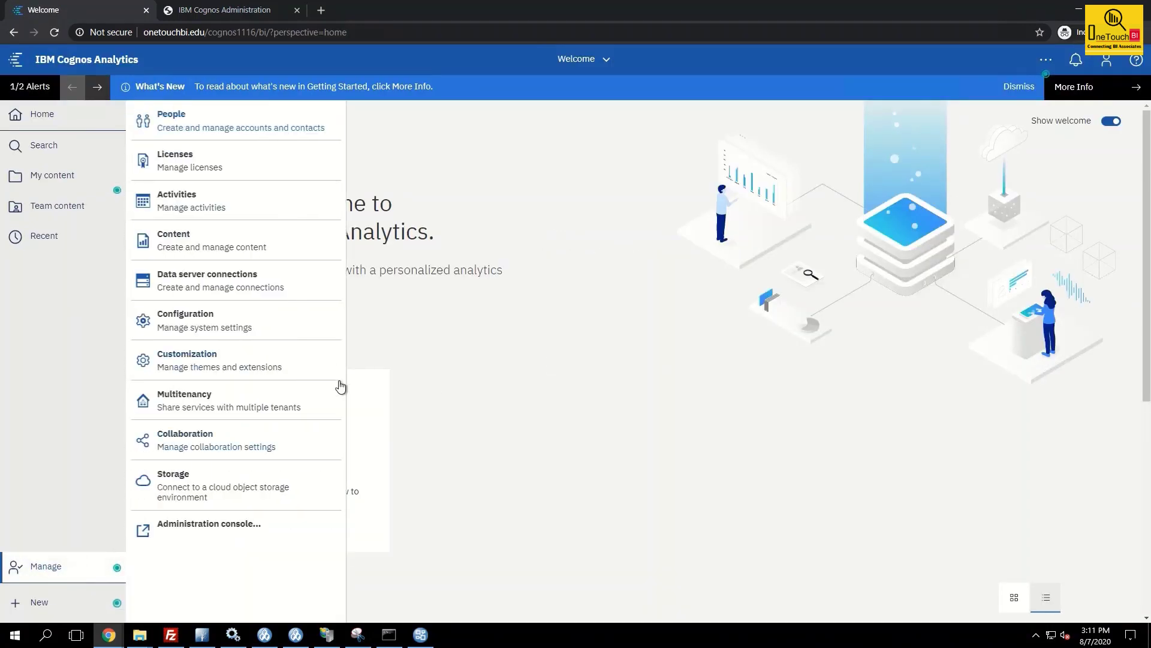
left_click(200, 363)
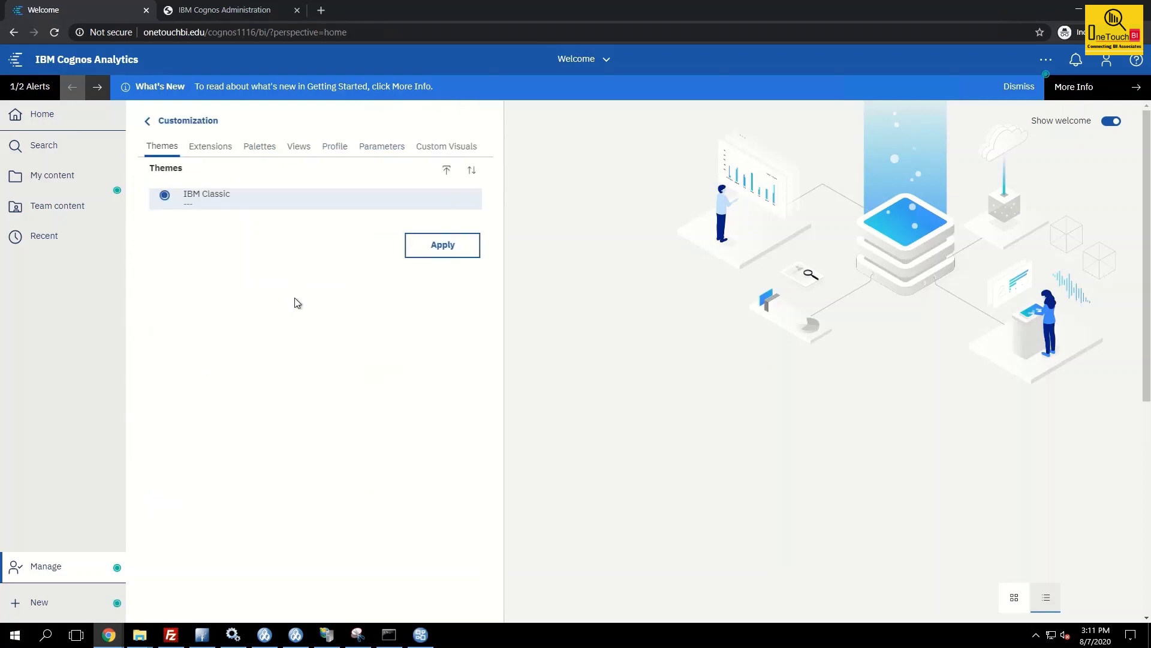
left_click(212, 153)
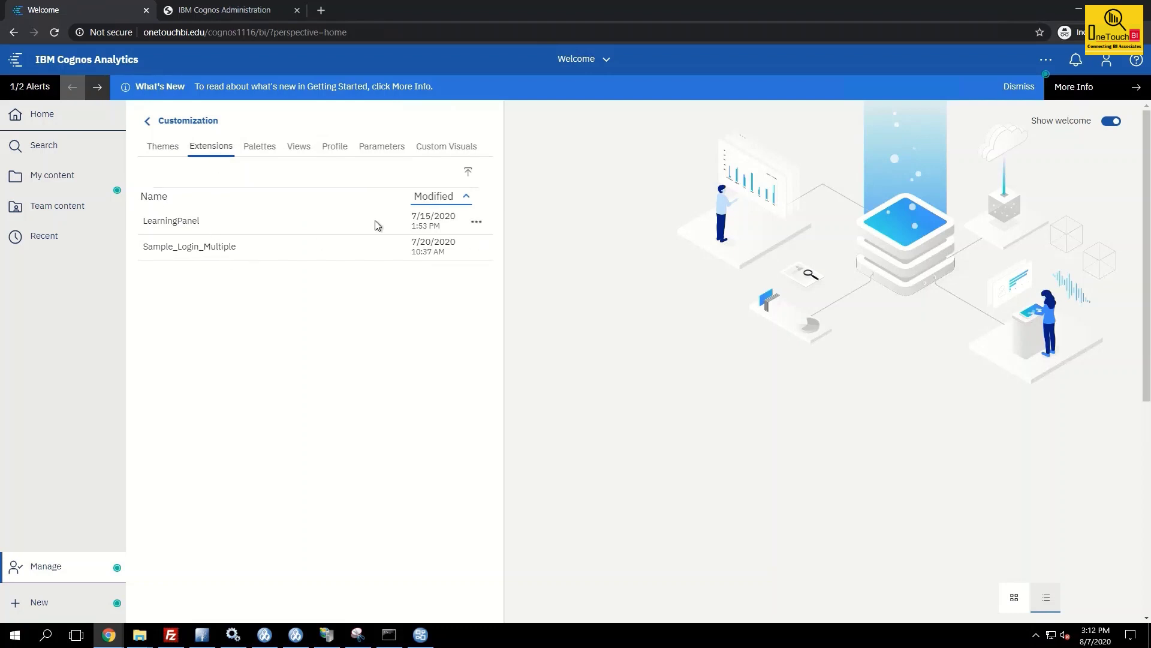
left_click(300, 150)
left_click(451, 206)
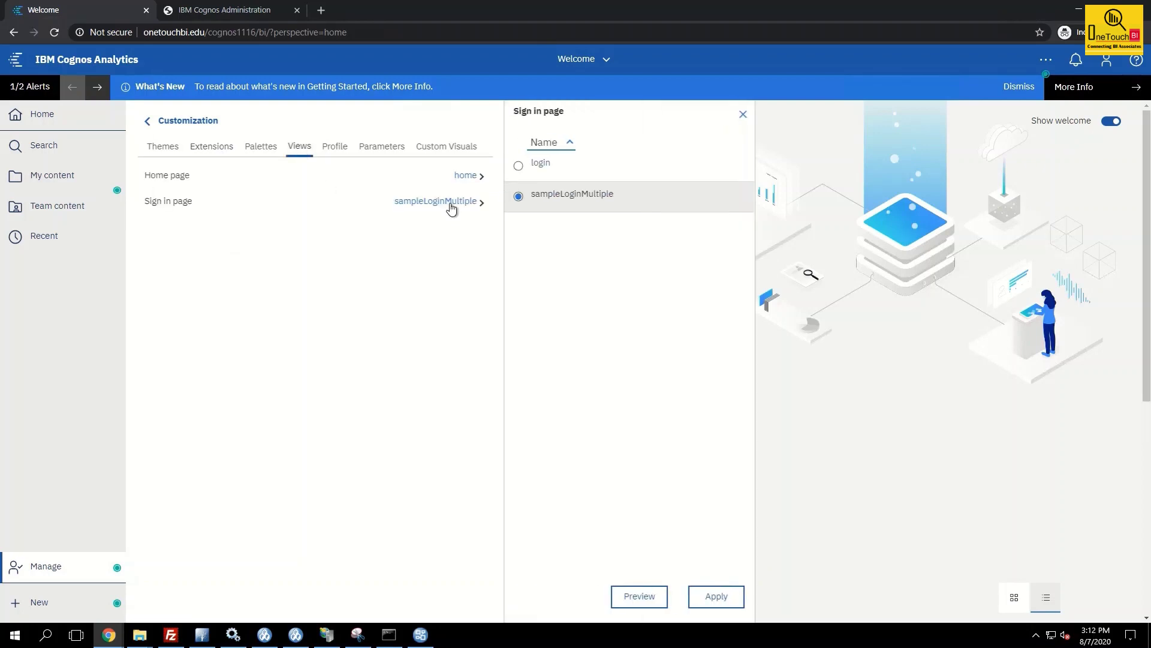
left_click(646, 604)
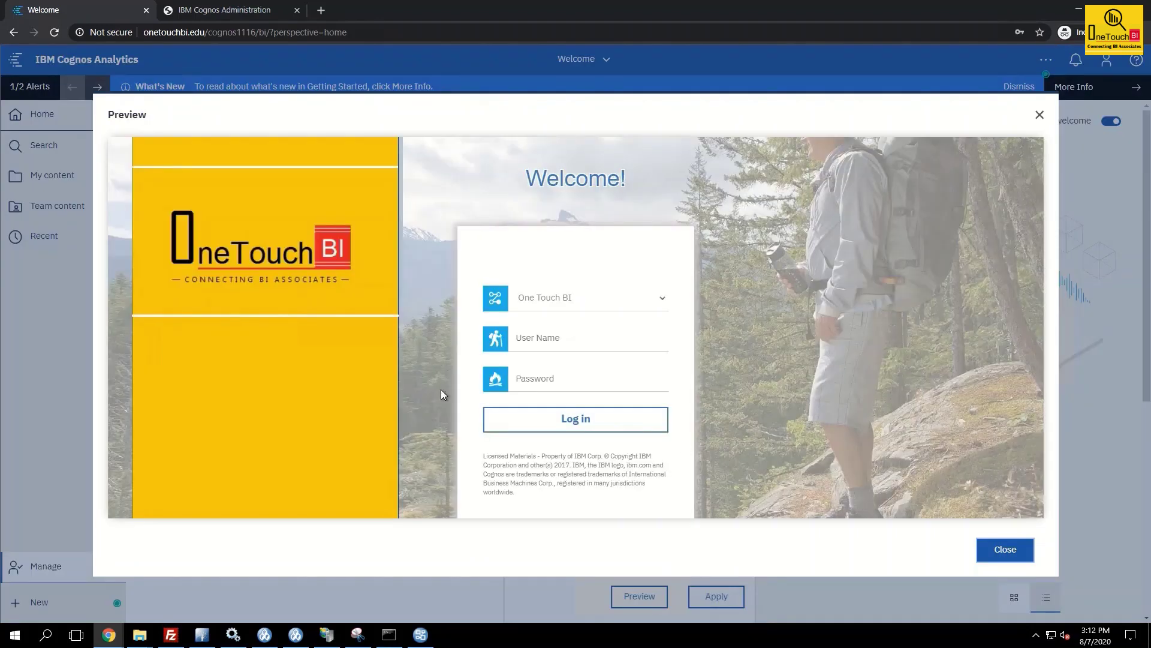
left_click(1006, 549)
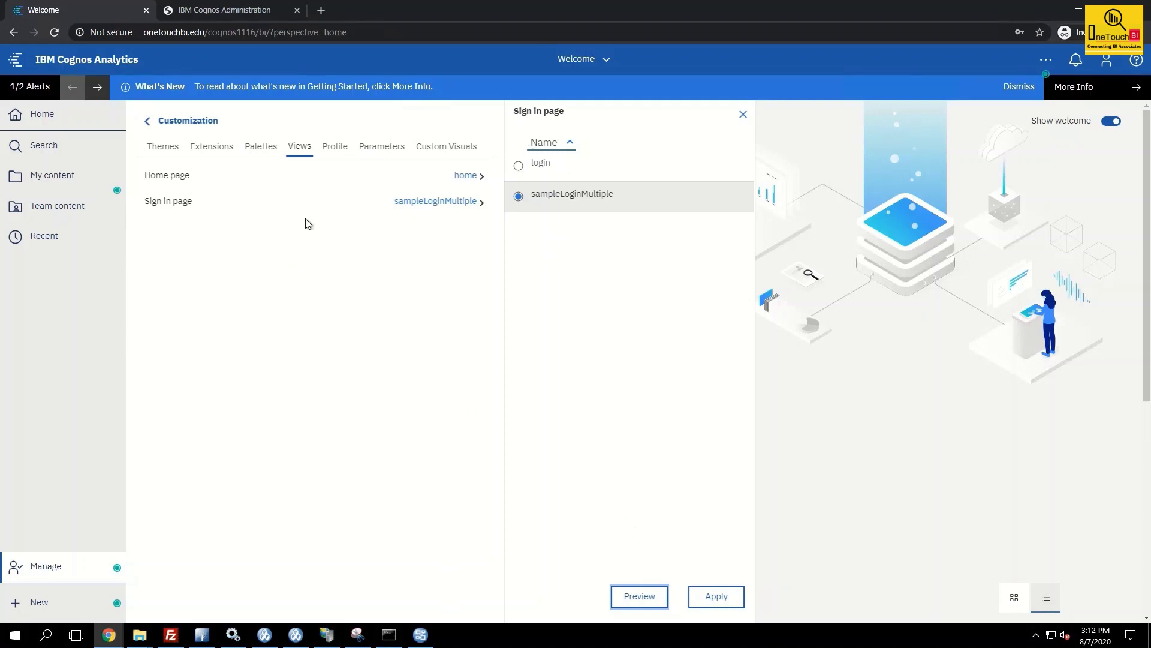
left_click(147, 122)
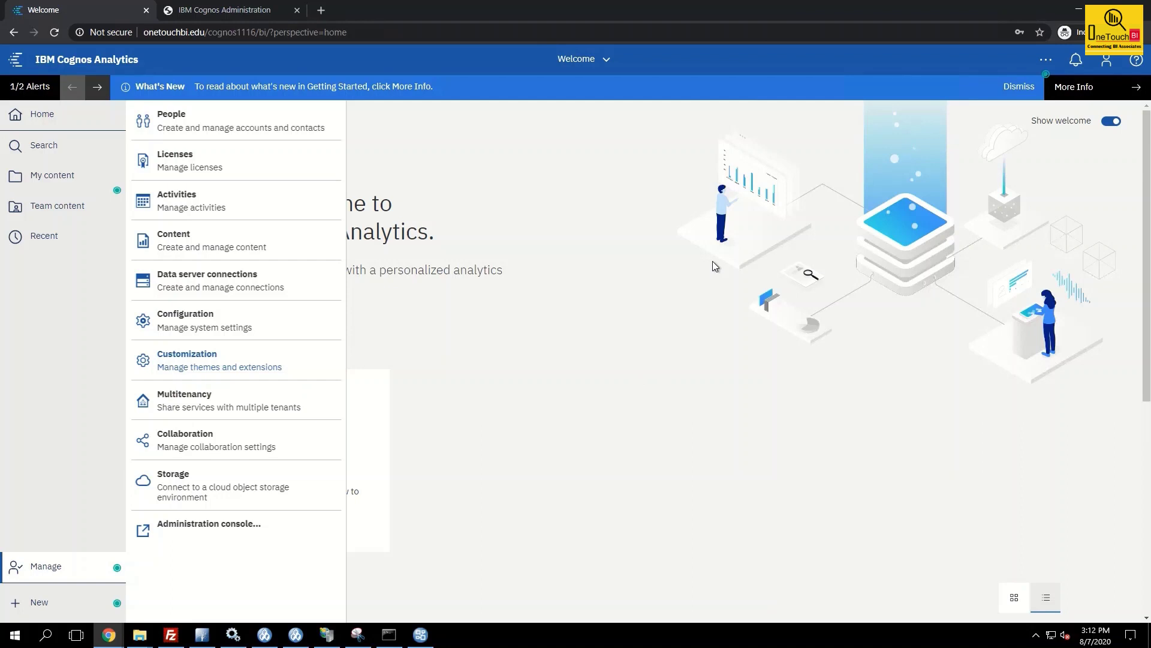
left_click(201, 403)
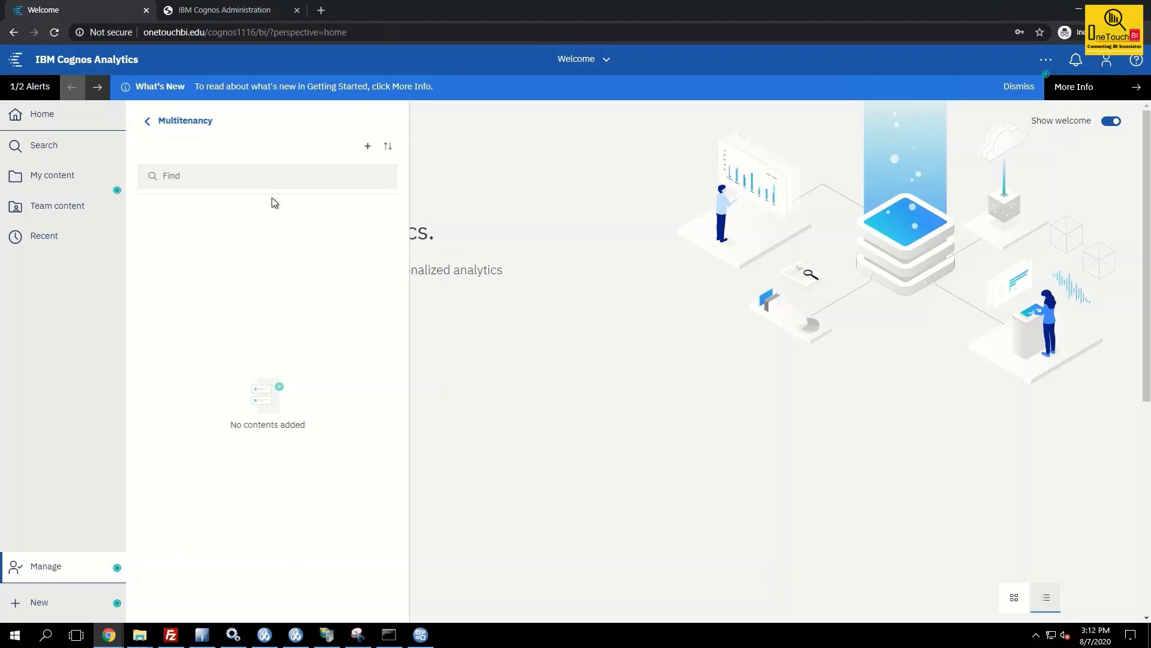
Check the empty Multitenancy tenants list in Cognos Administration, then return to the Welcome tab
left_click(228, 13)
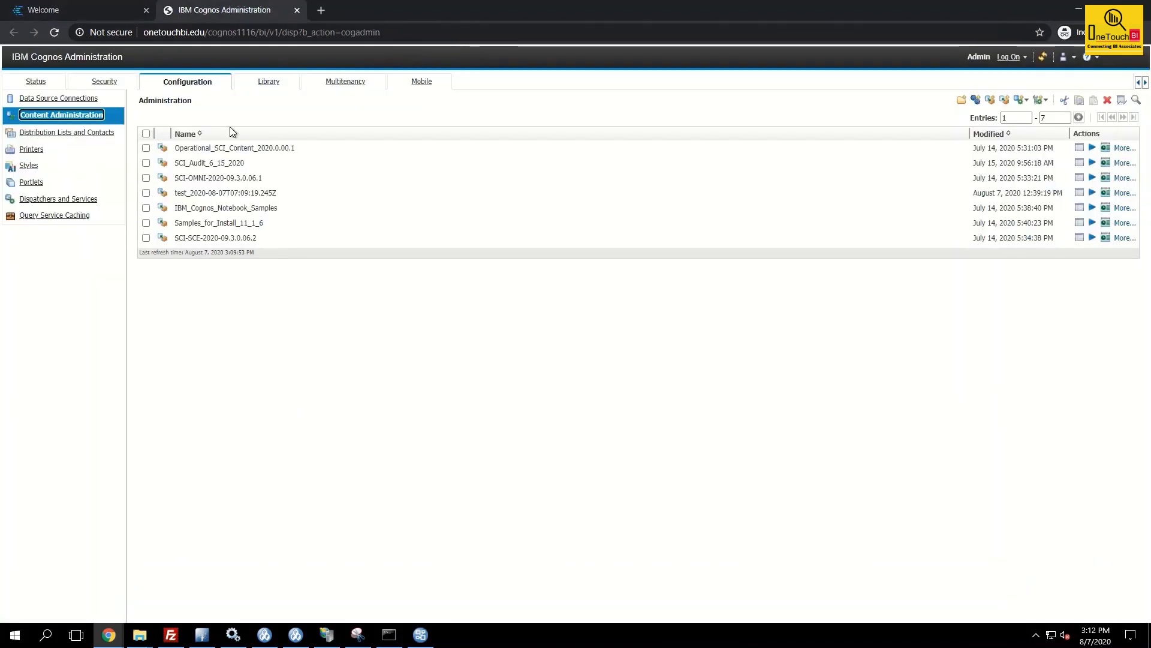
left_click(351, 85)
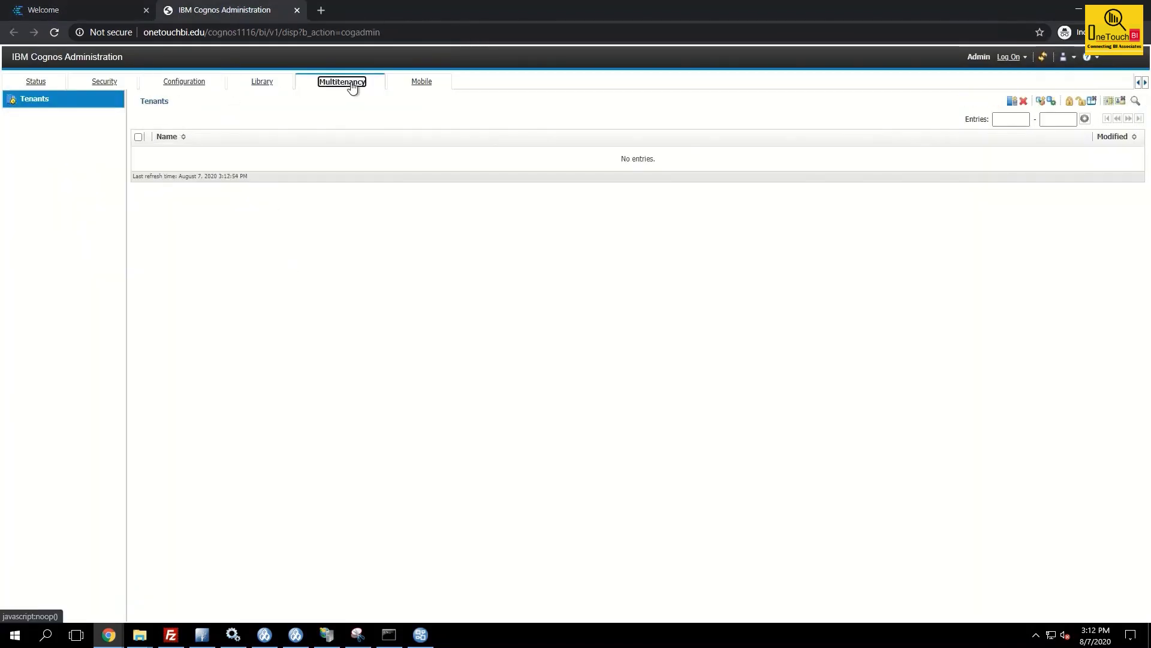
left_click(92, 9)
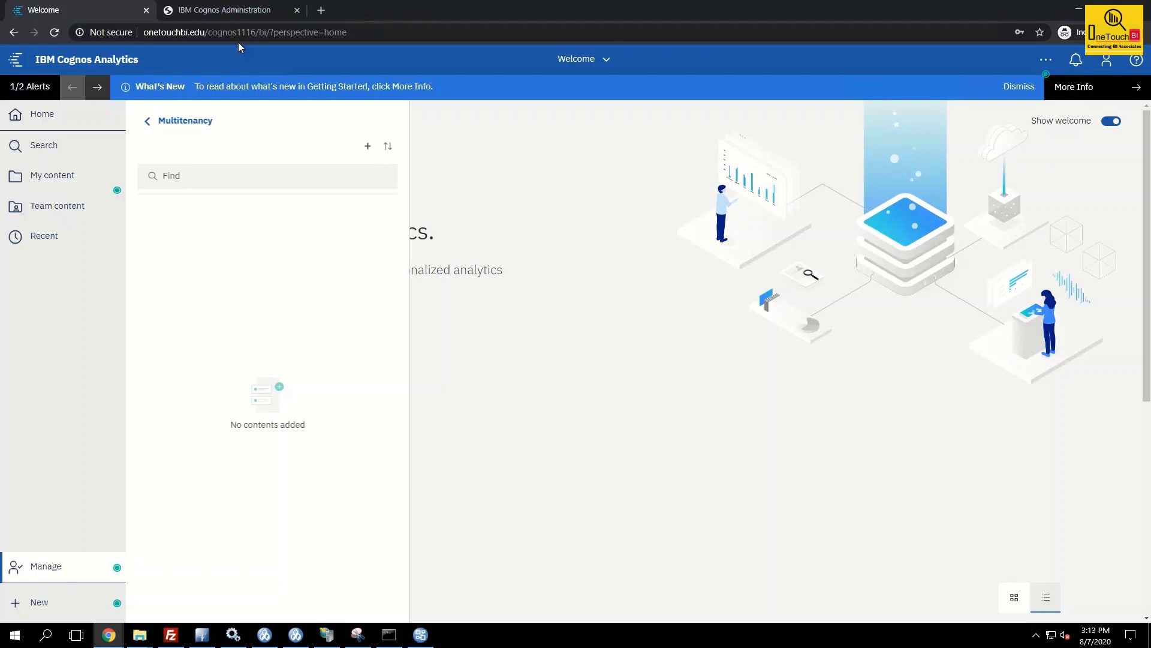
left_click(234, 10)
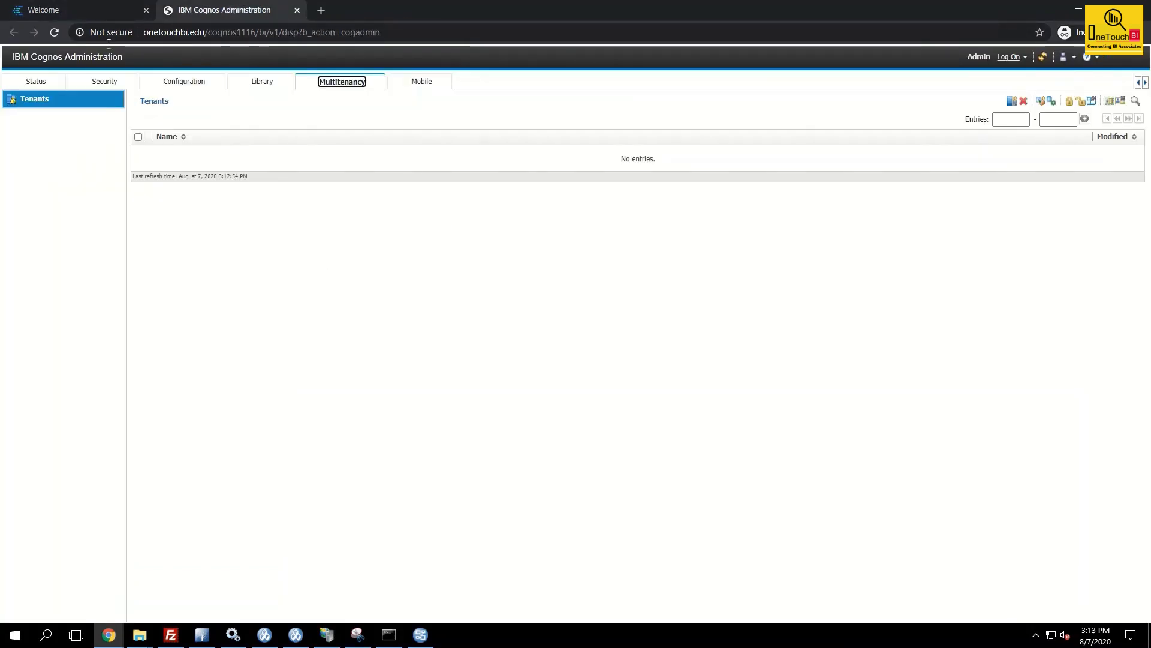
key("ctrl+Tab")
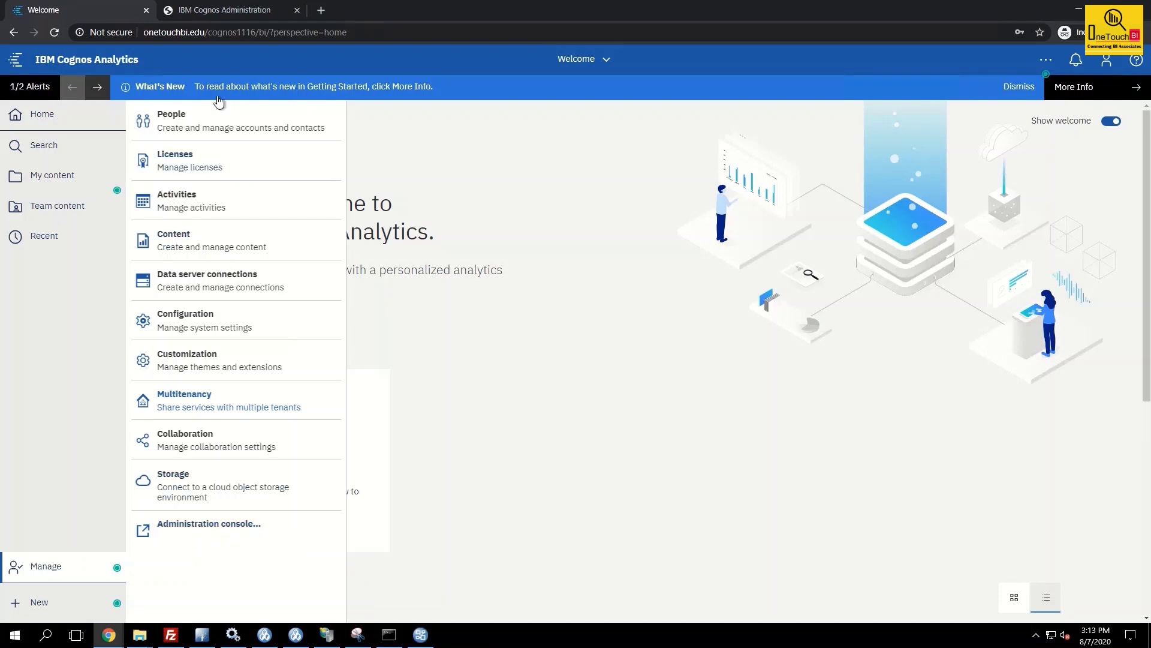
left_click(232, 9)
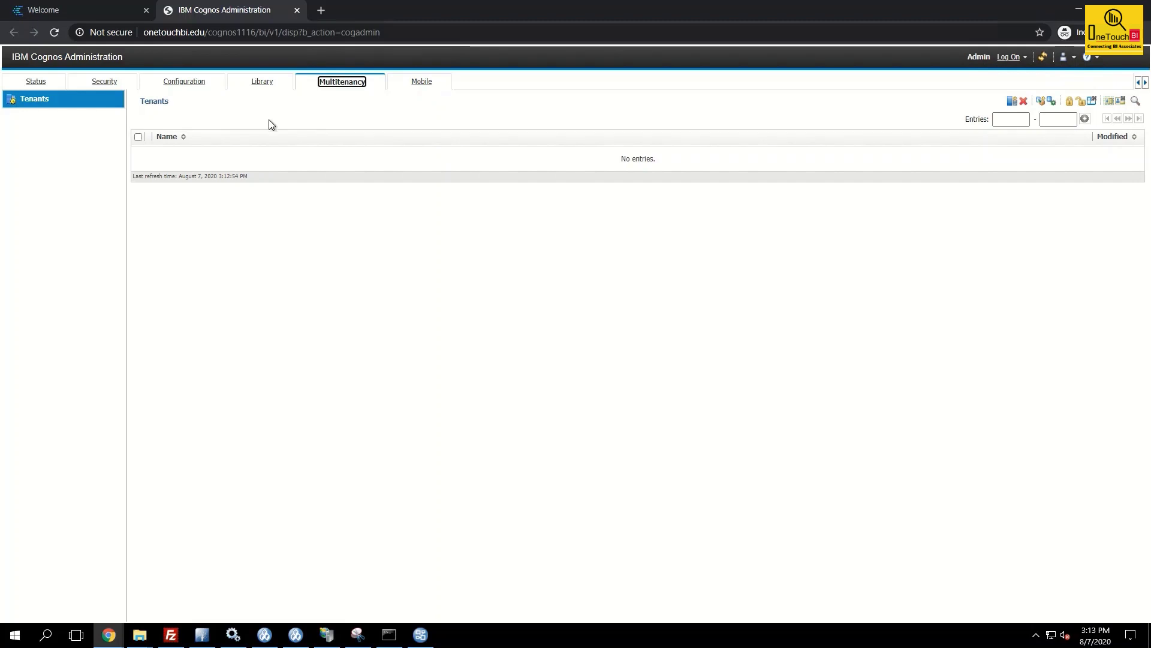
left_click(102, 12)
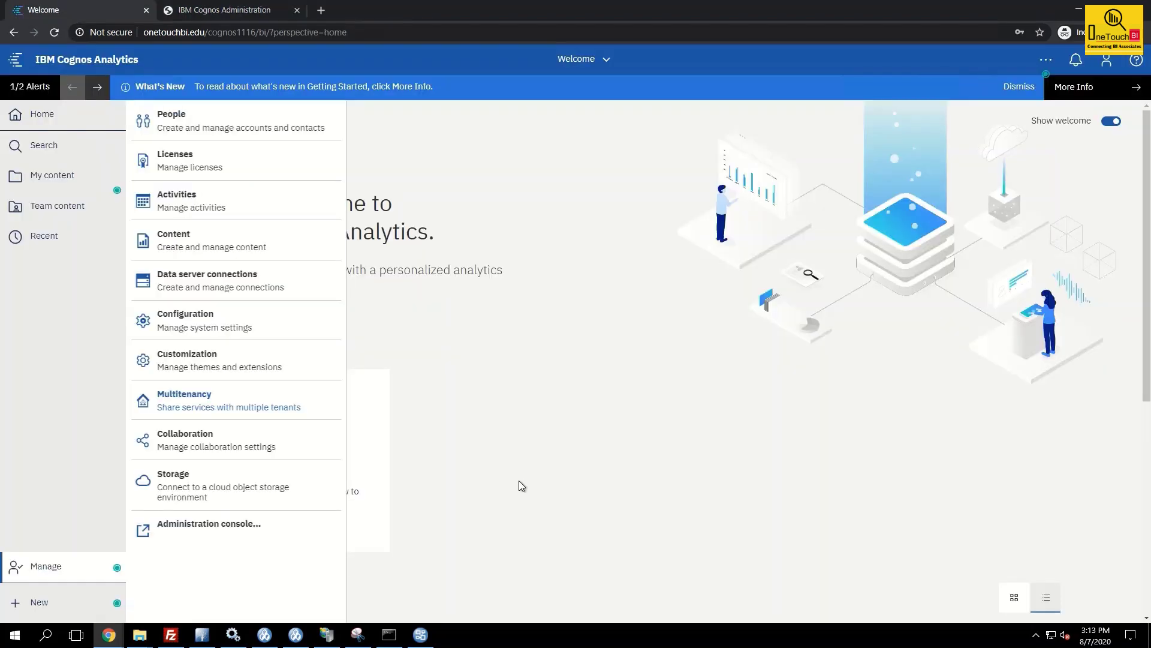
Create a new empty job, then view and dismiss the companion applications list
left_click(37, 603)
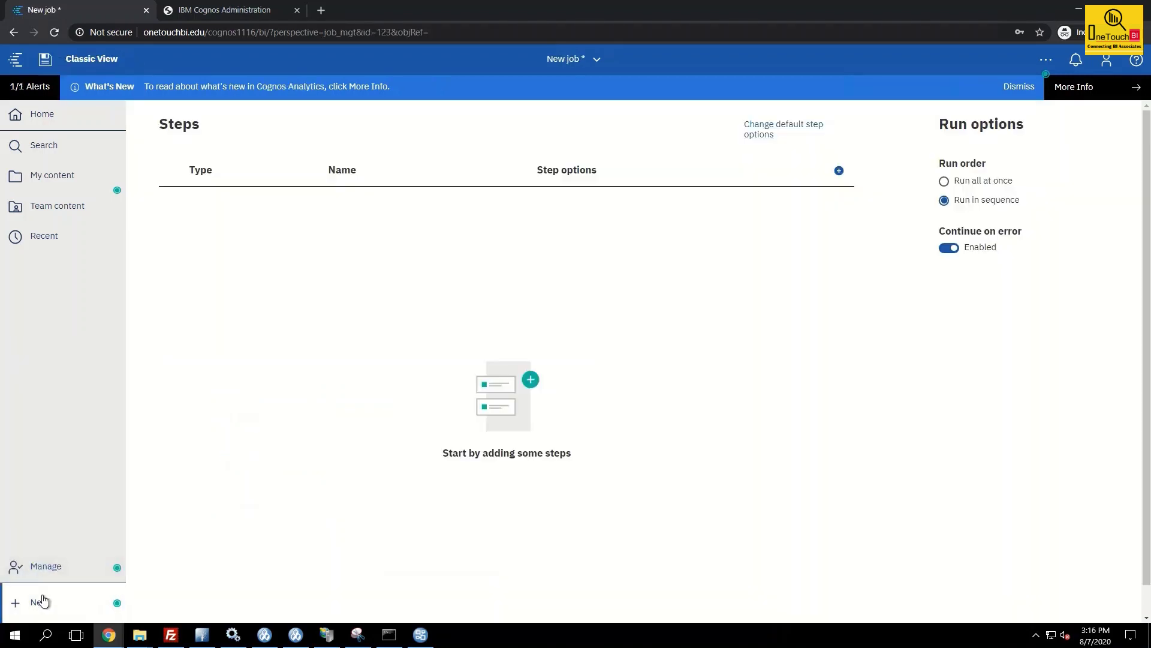
left_click(38, 600)
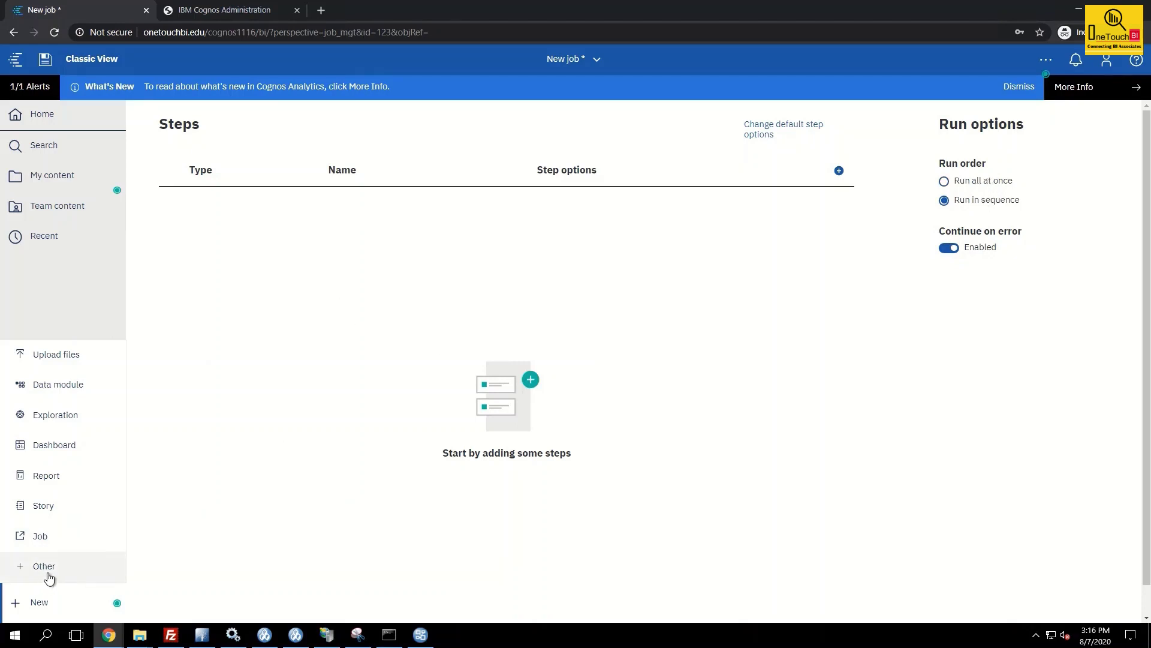
left_click(18, 569)
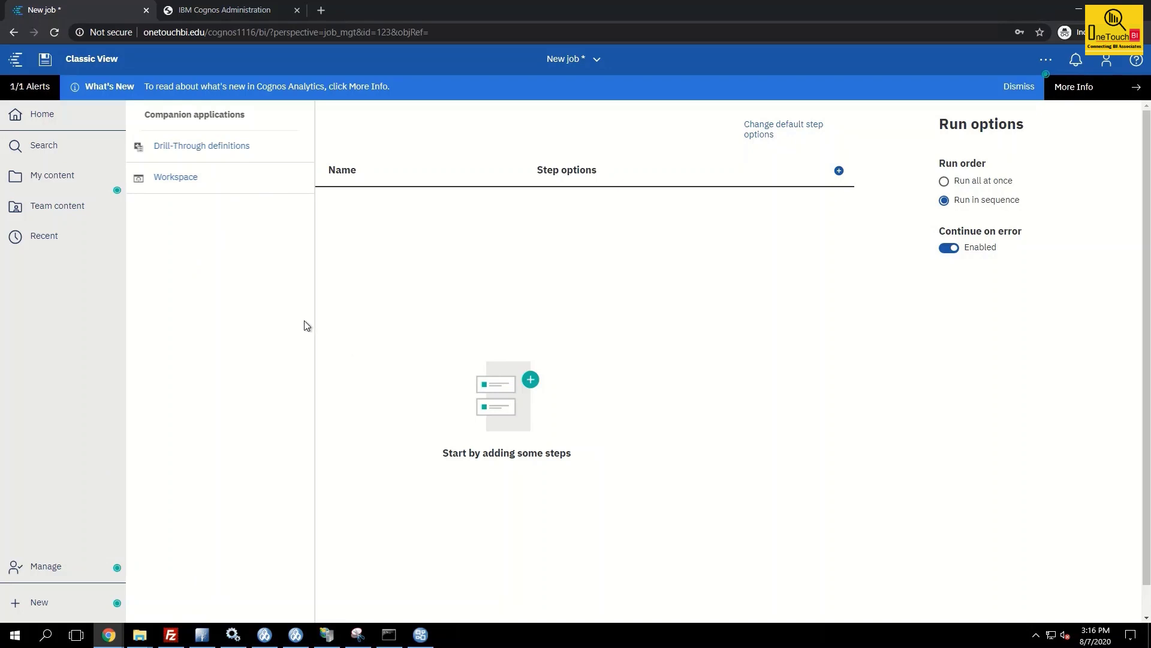
left_click(393, 377)
Launch Internet Explorer maximized and copy the Cognos new job page address from Chrome
left_click(15, 638)
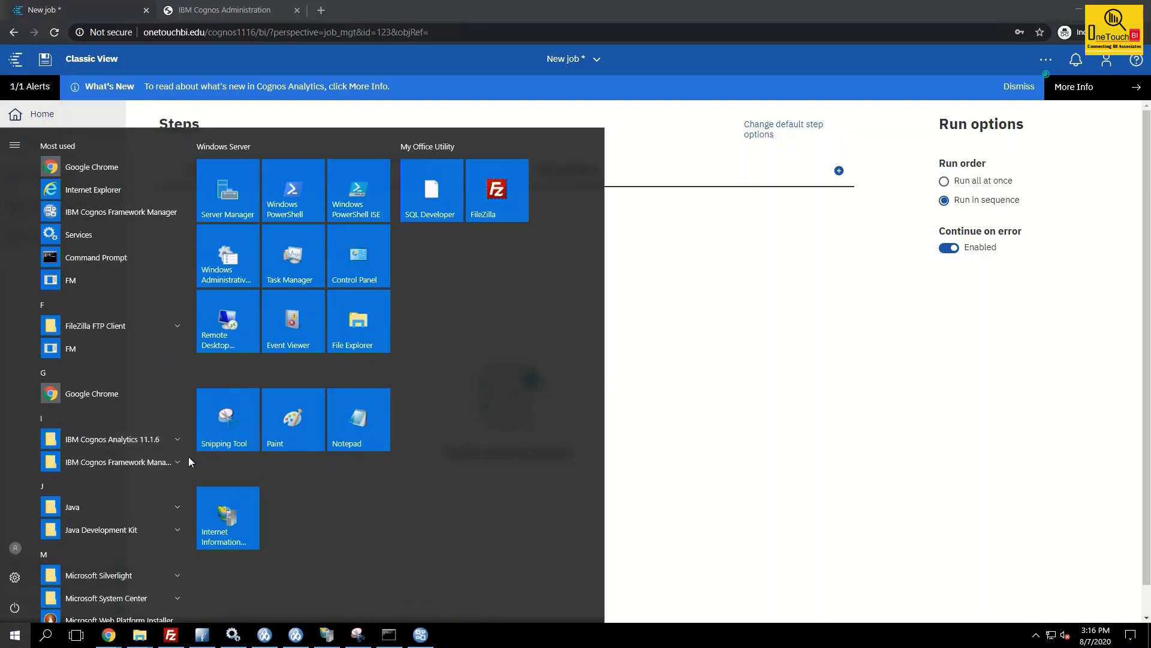
left_click(112, 192)
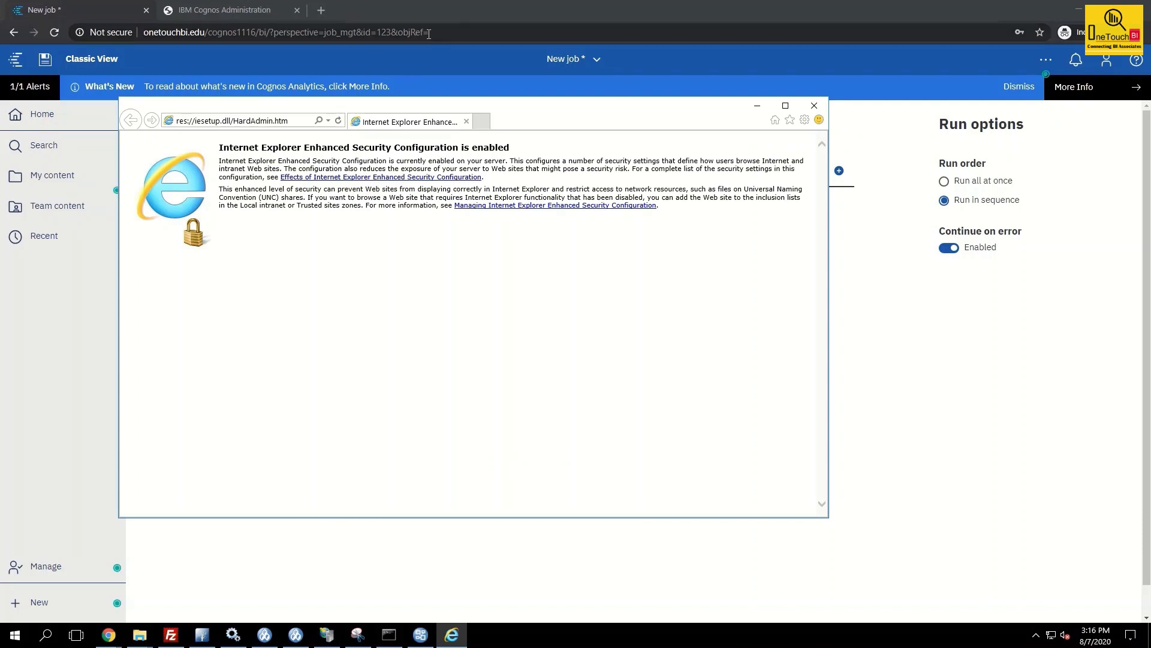
left_click(450, 32)
key("ctrl+c")
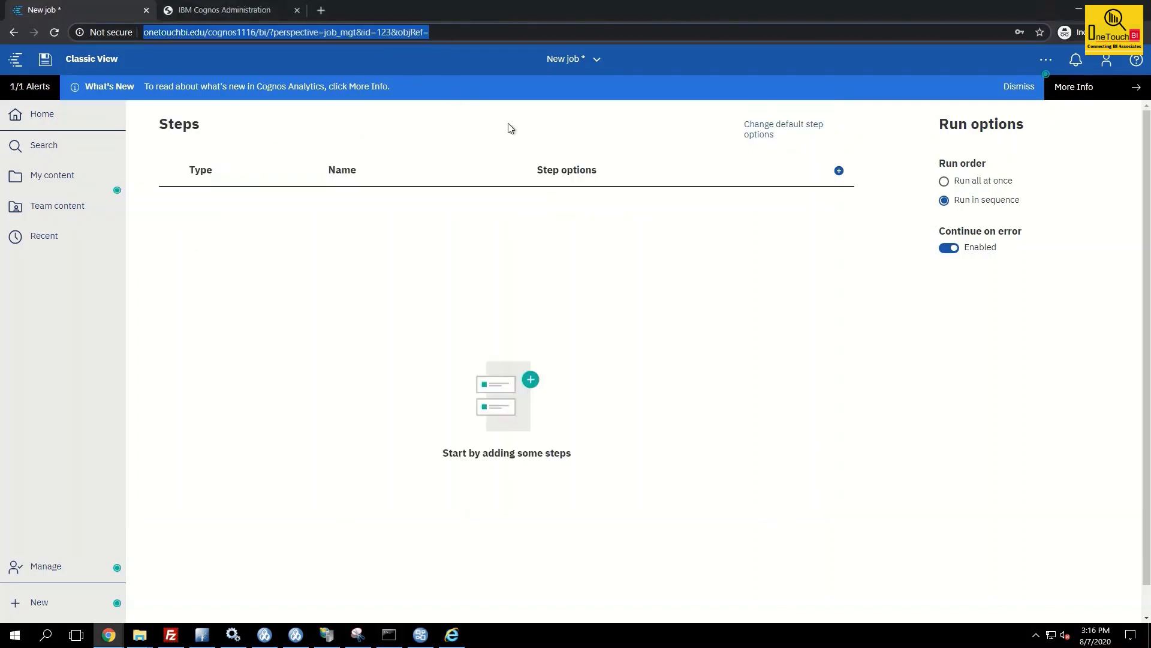
left_click(452, 635)
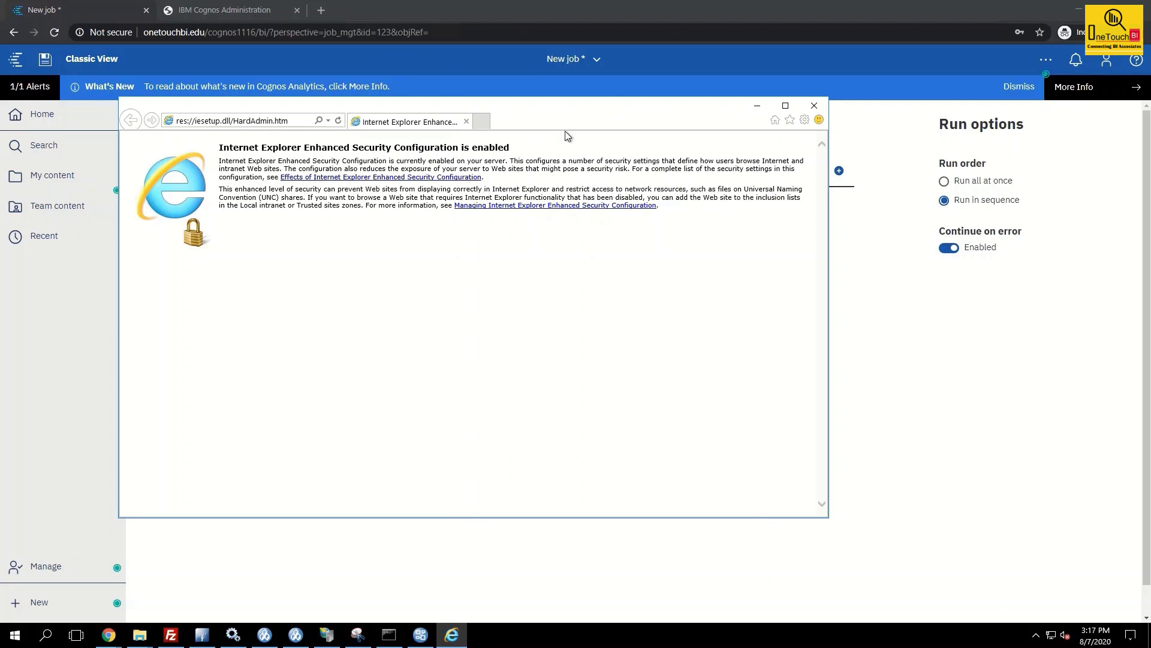
double_click(577, 108)
Paste the Cognos address into Internet Explorer and load the new job page
left_click(323, 27)
key("ctrl+v")
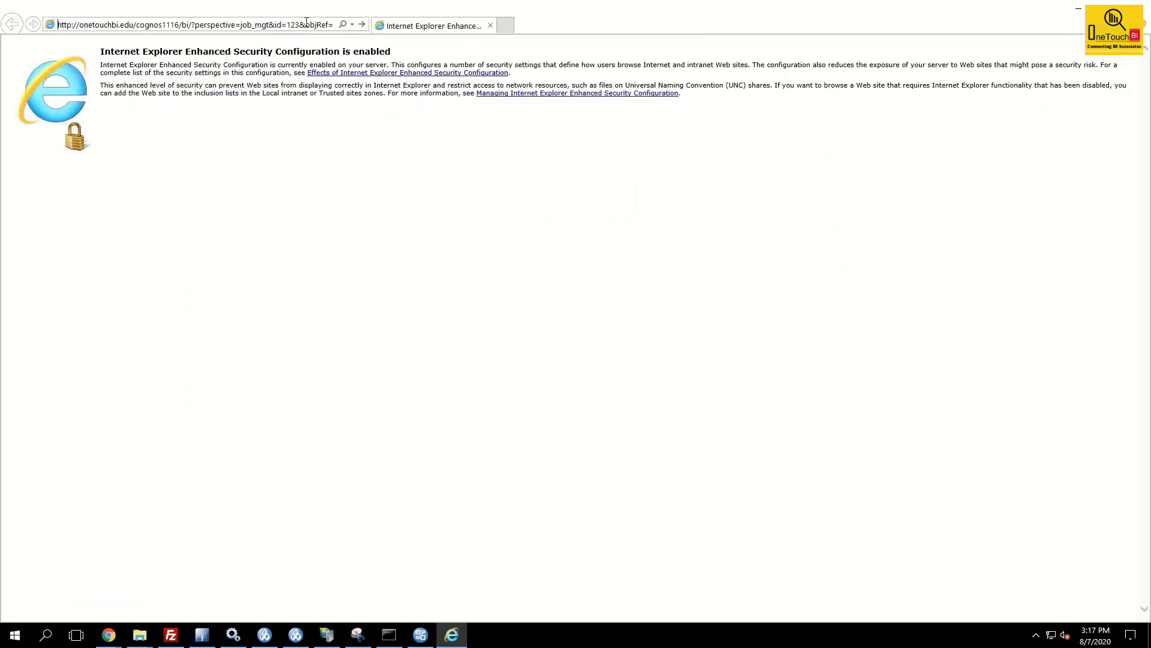
key("Return")
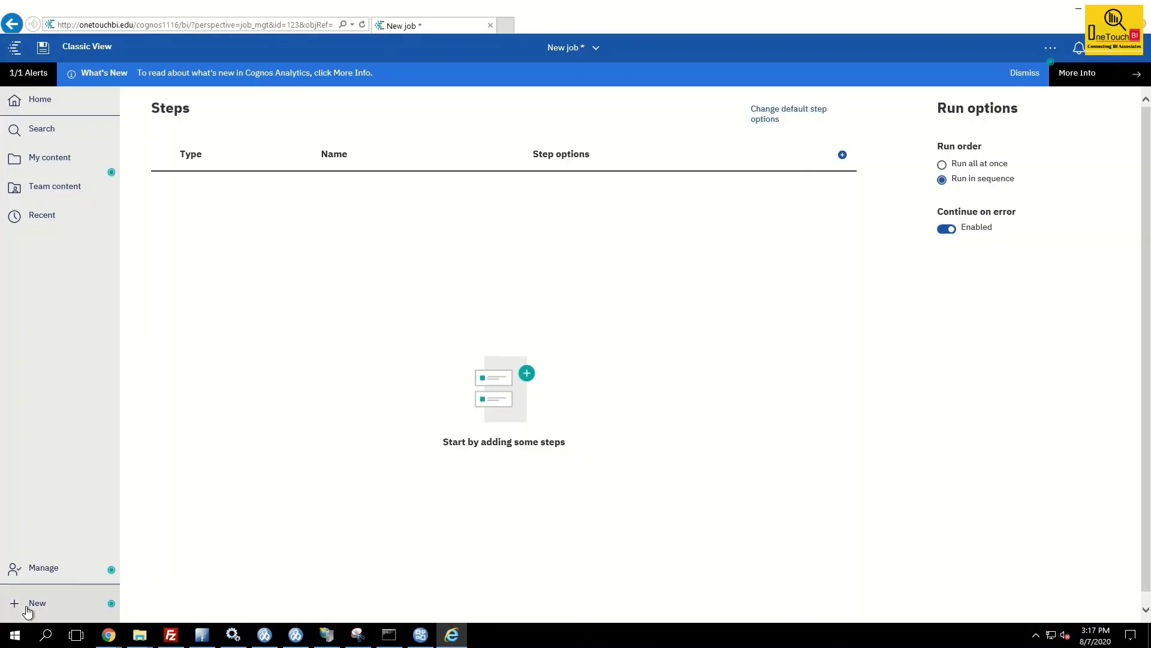
left_click(27, 607)
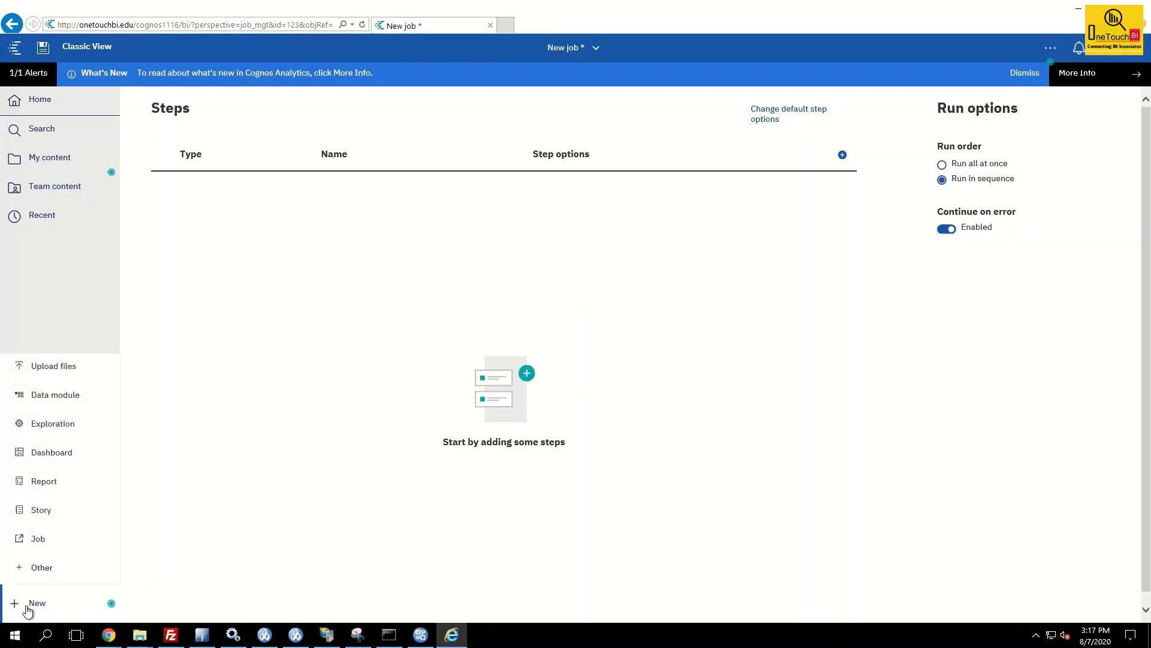
View and close the companion applications, then start a new report from the New menu
left_click(39, 570)
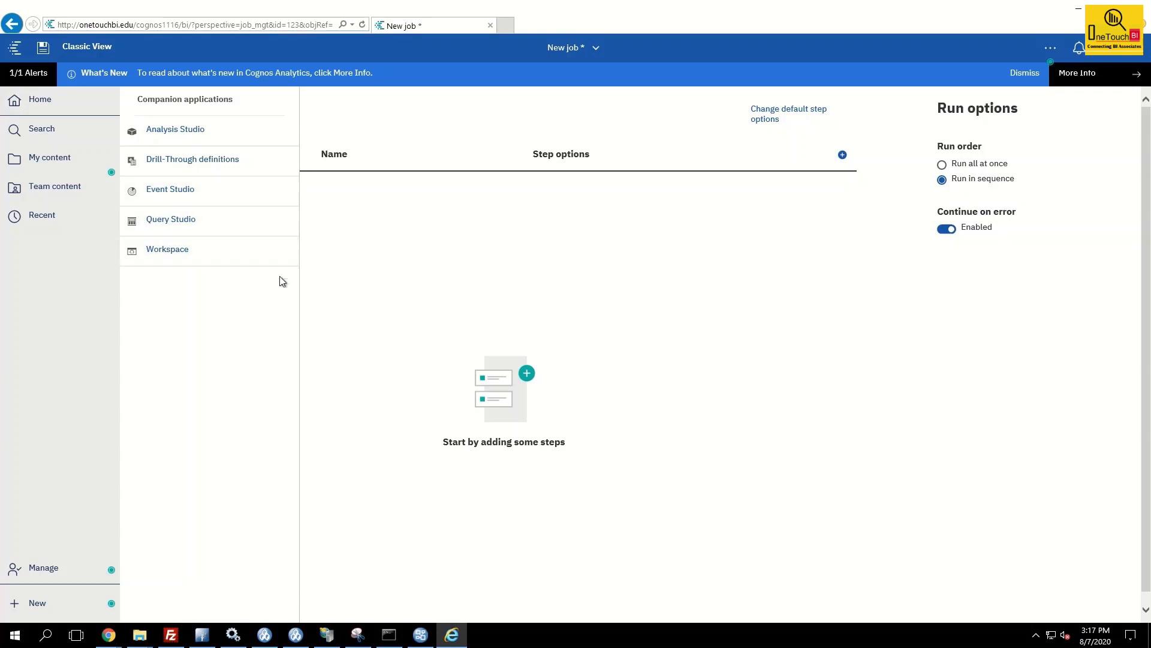
left_click(308, 498)
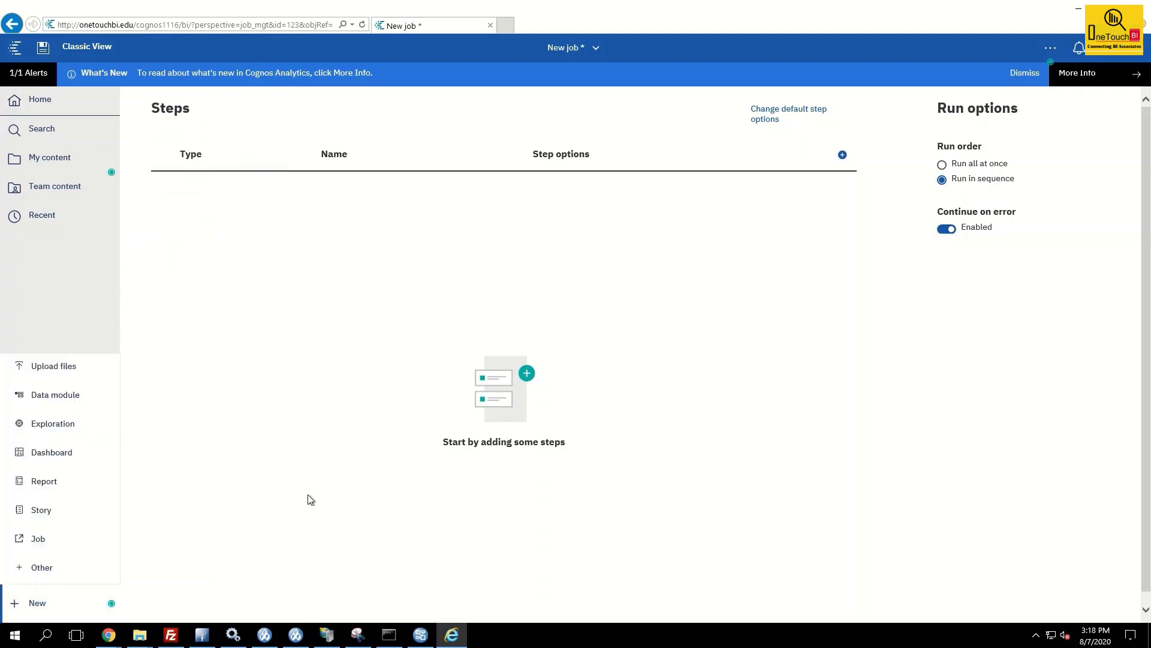
left_click(35, 604)
left_click(55, 483)
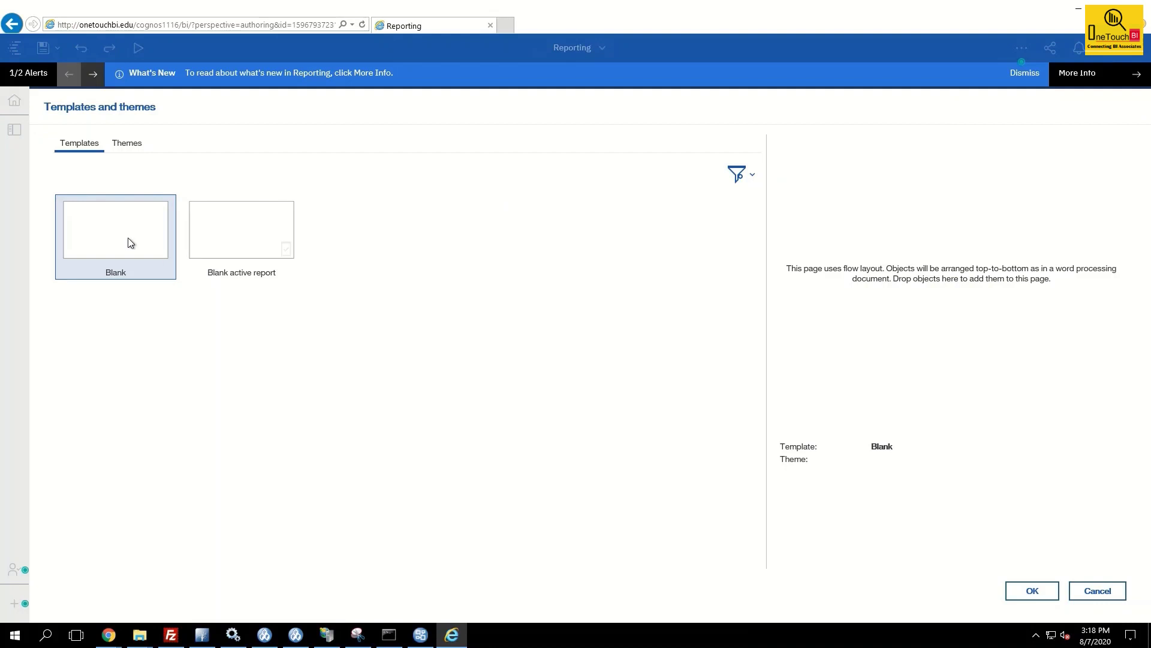
Create the new report from the Blank template
double_click(130, 243)
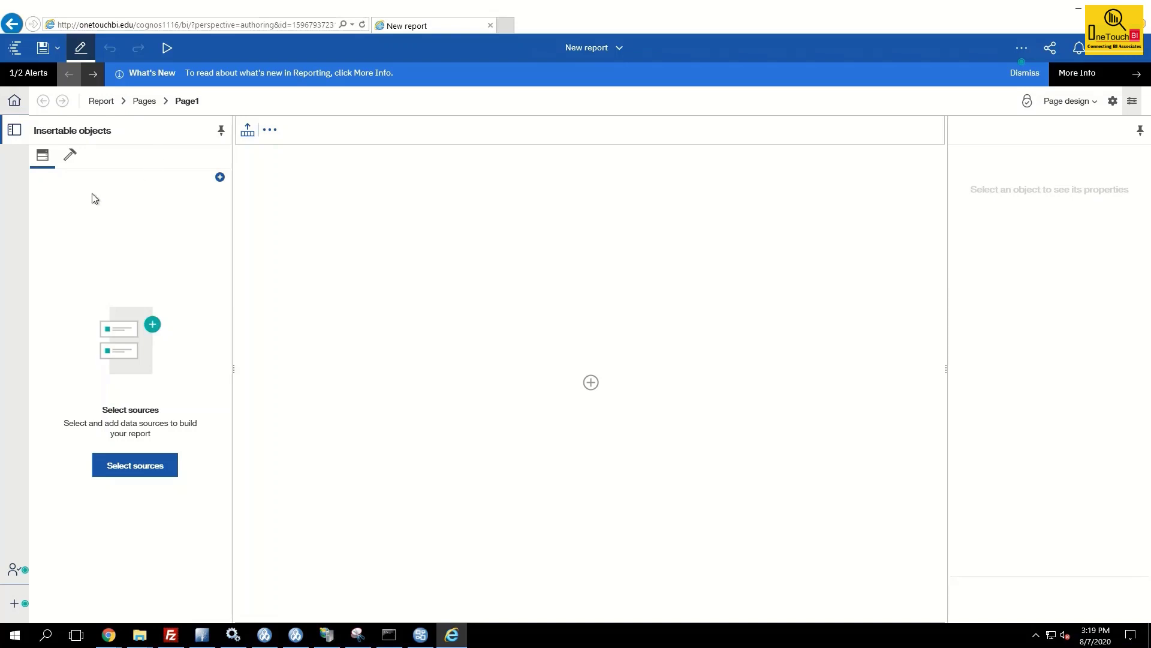
Switch the report to its Queries view and deny the webpage clipboard access
left_click(123, 102)
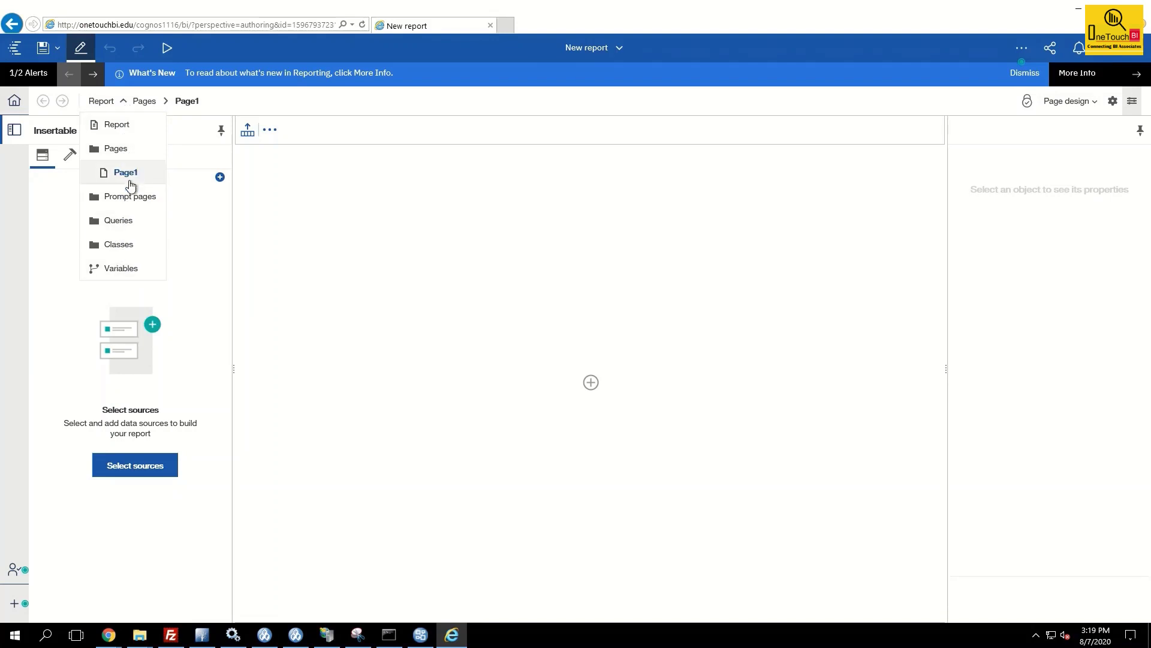
left_click(228, 120)
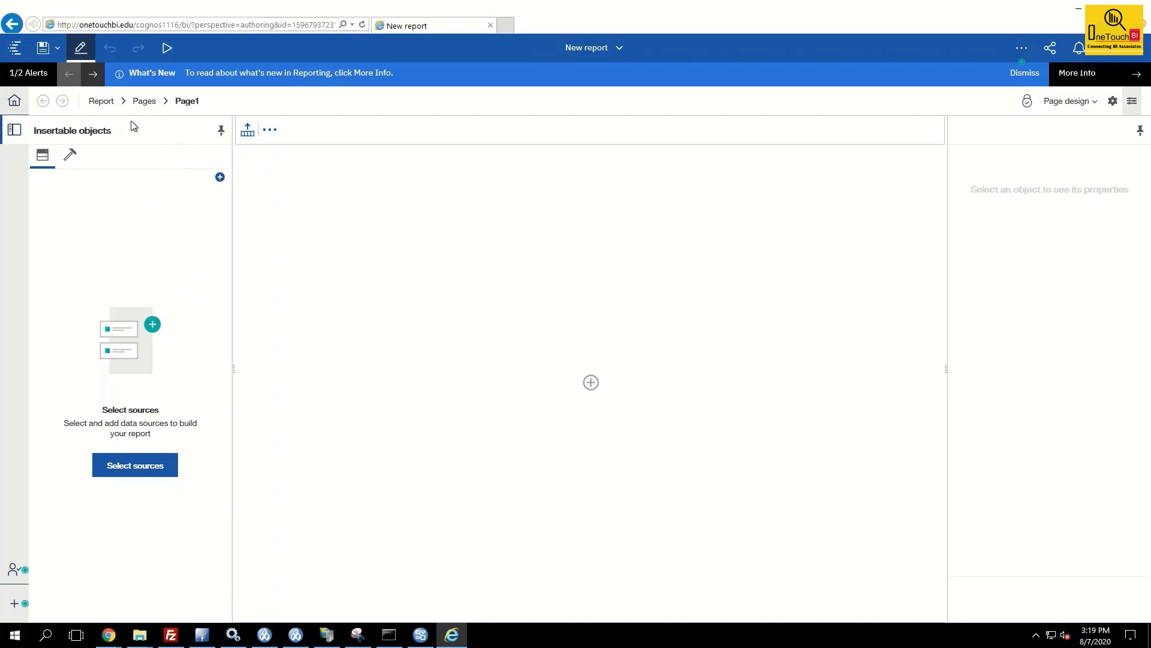
left_click(123, 102)
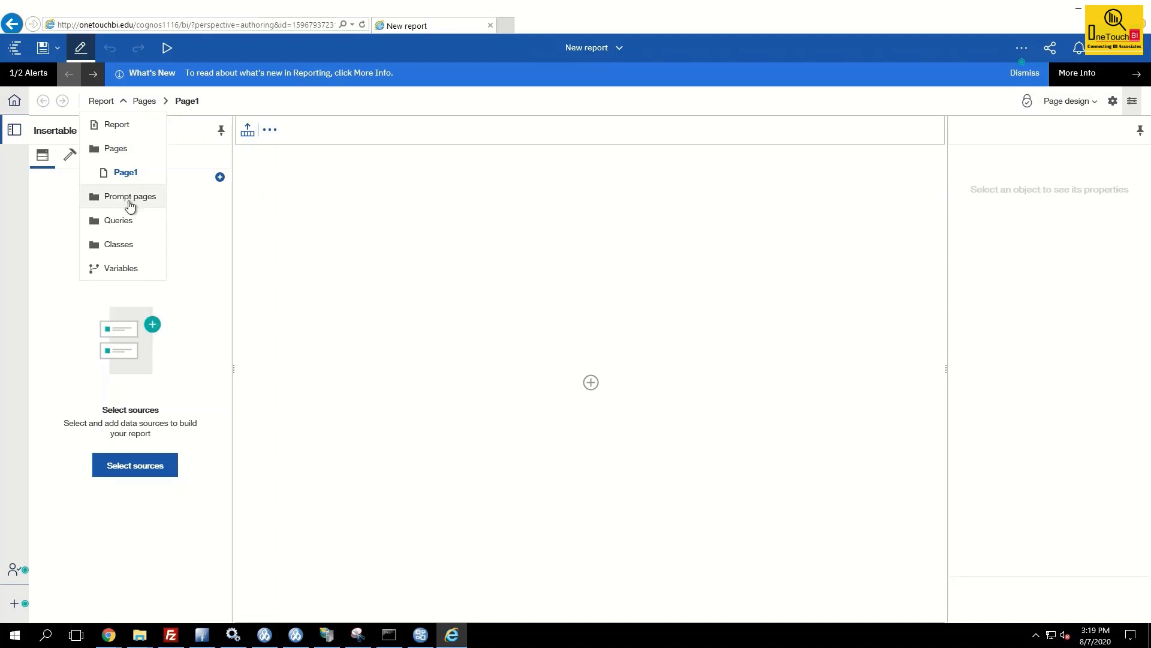
left_click(123, 221)
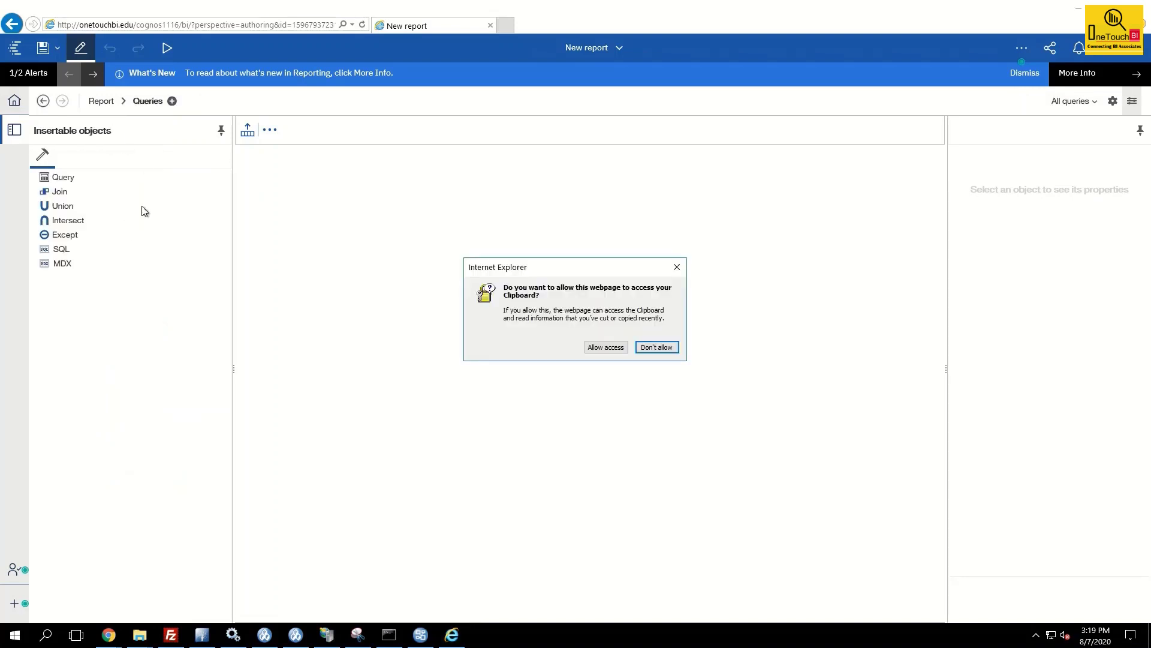
left_click(660, 350)
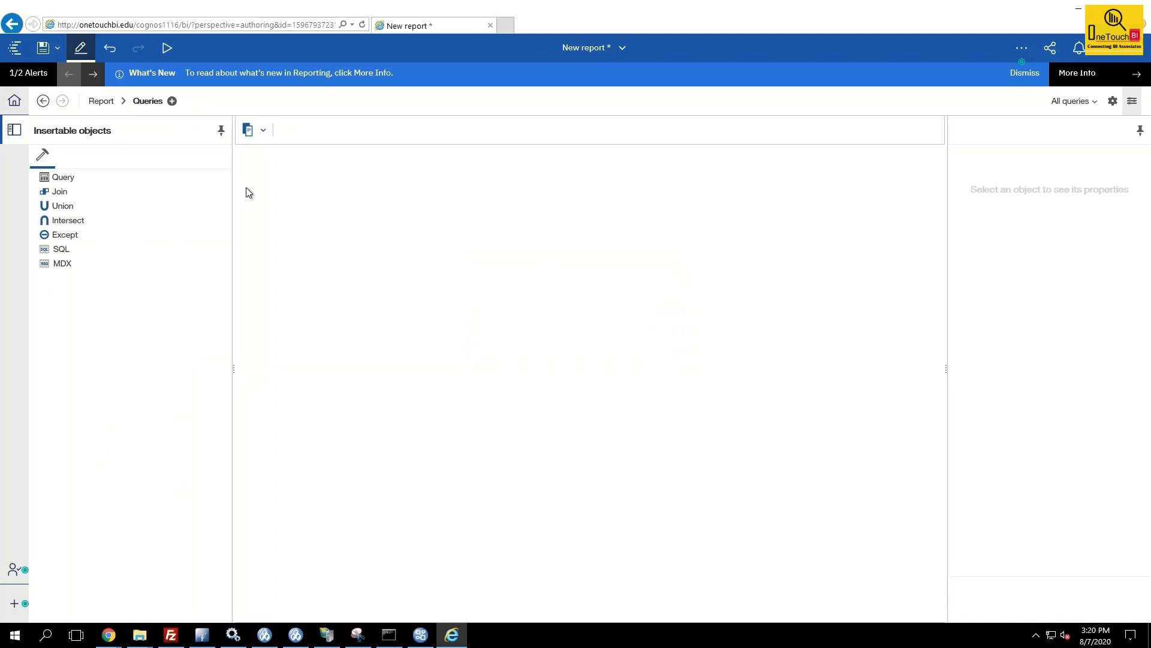
Add a query, a join and Query3, joining Query1 and Query3 into Query2
left_click_drag(66, 183, 254, 202)
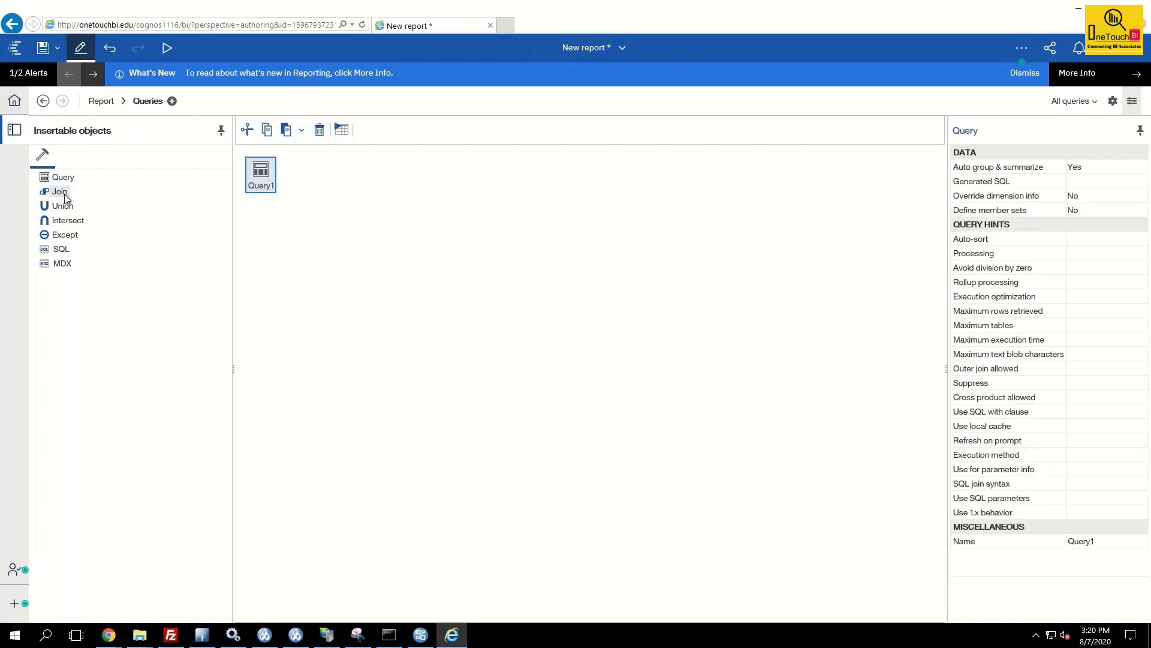
left_click_drag(65, 196, 284, 234)
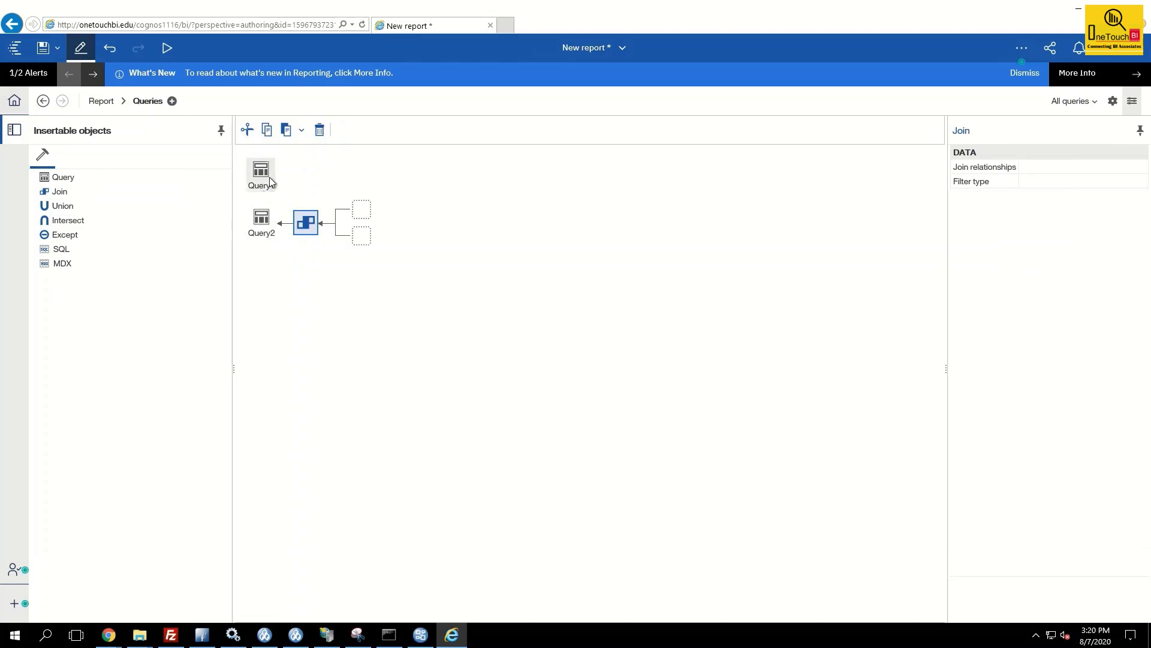
left_click_drag(52, 177, 263, 269)
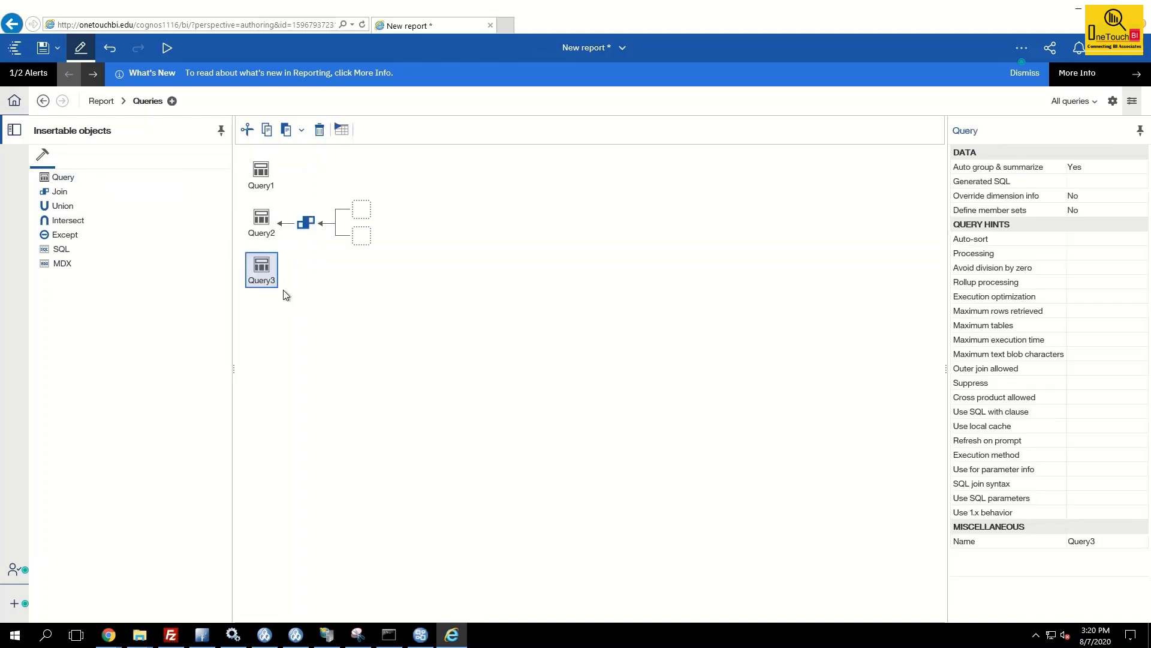
left_click_drag(261, 172, 360, 213)
left_click_drag(262, 276, 358, 251)
left_click_drag(263, 237, 265, 321)
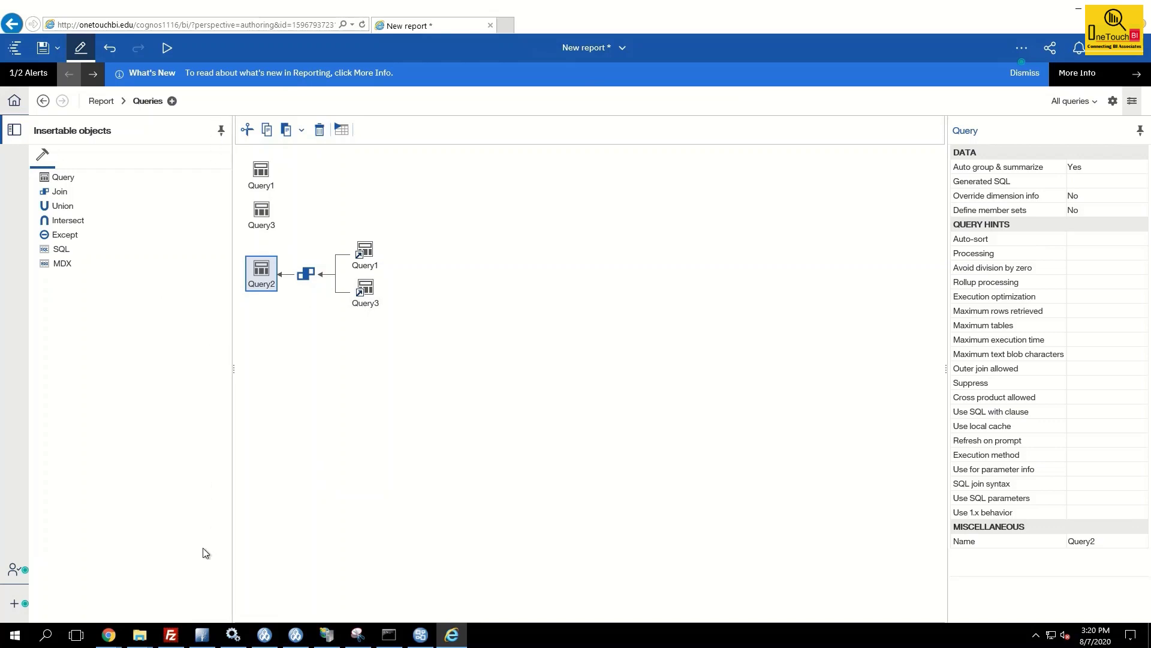
Return to Page1, insert a List bound to new Query4, and hide its properties
left_click(122, 102)
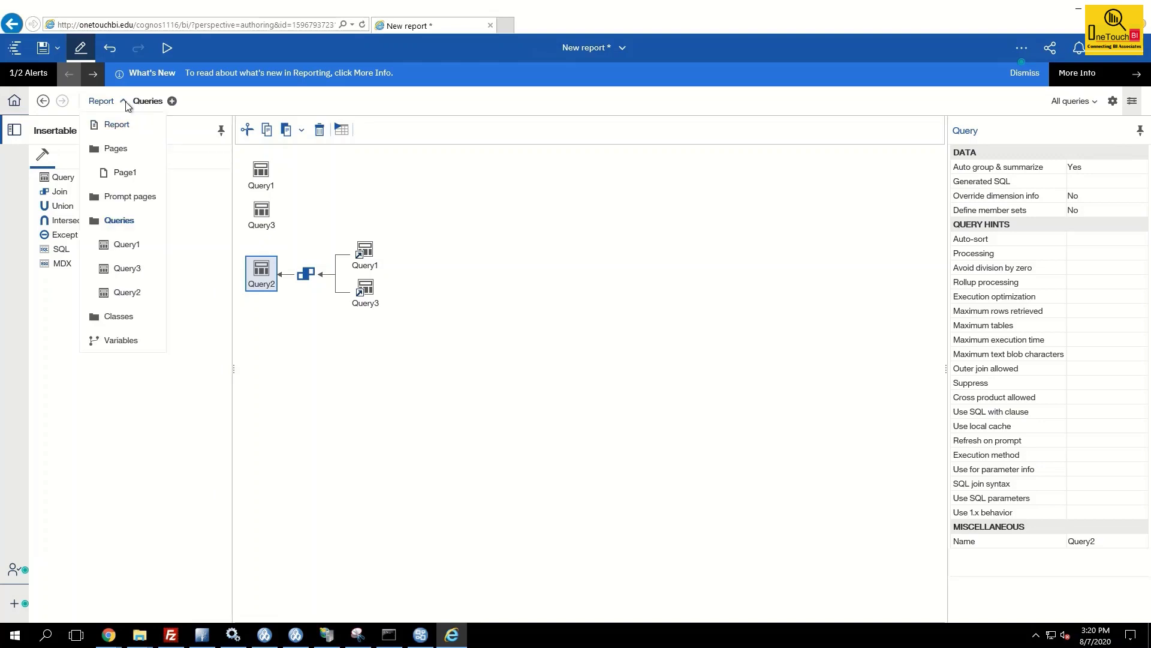
left_click(127, 173)
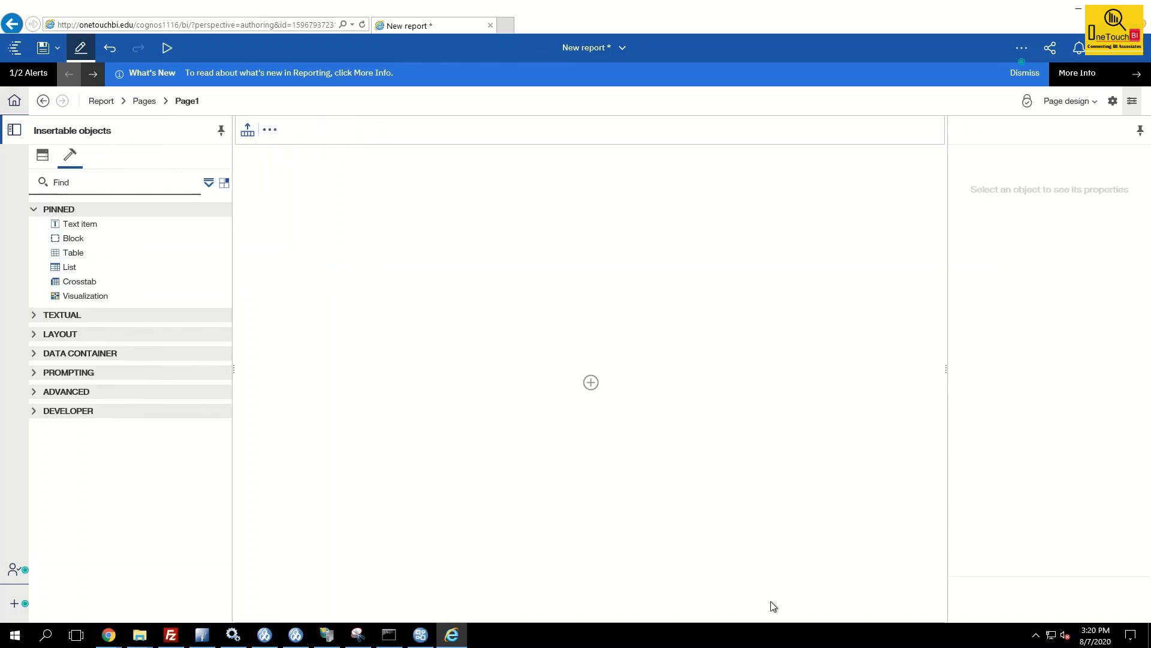
left_click(590, 382)
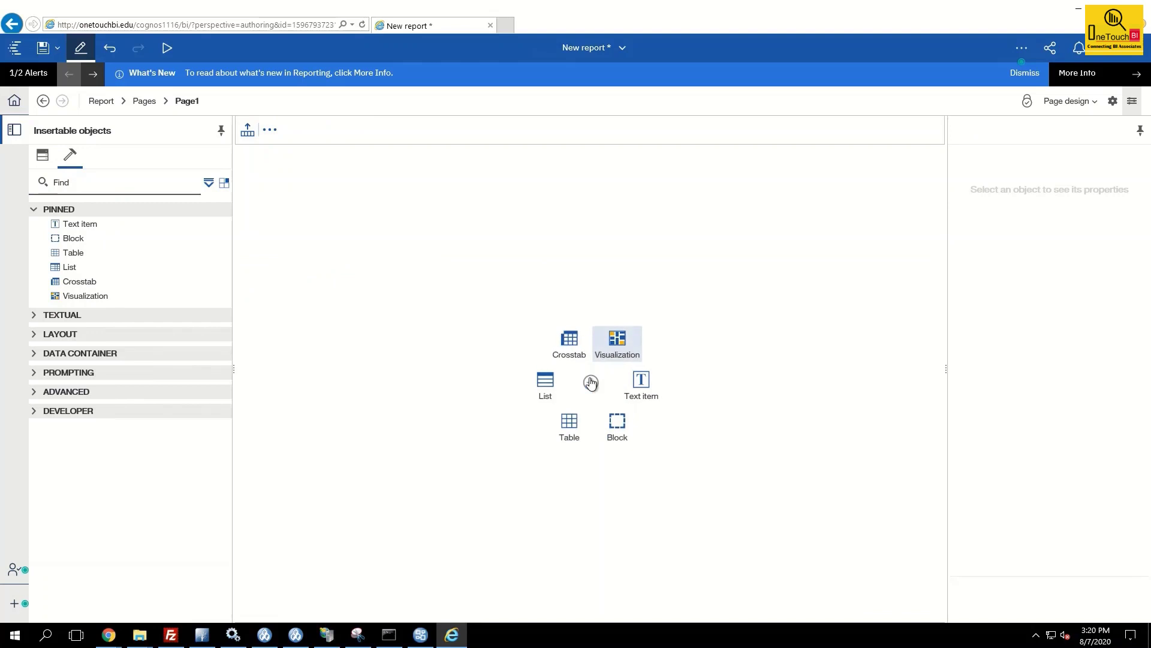
left_click(545, 383)
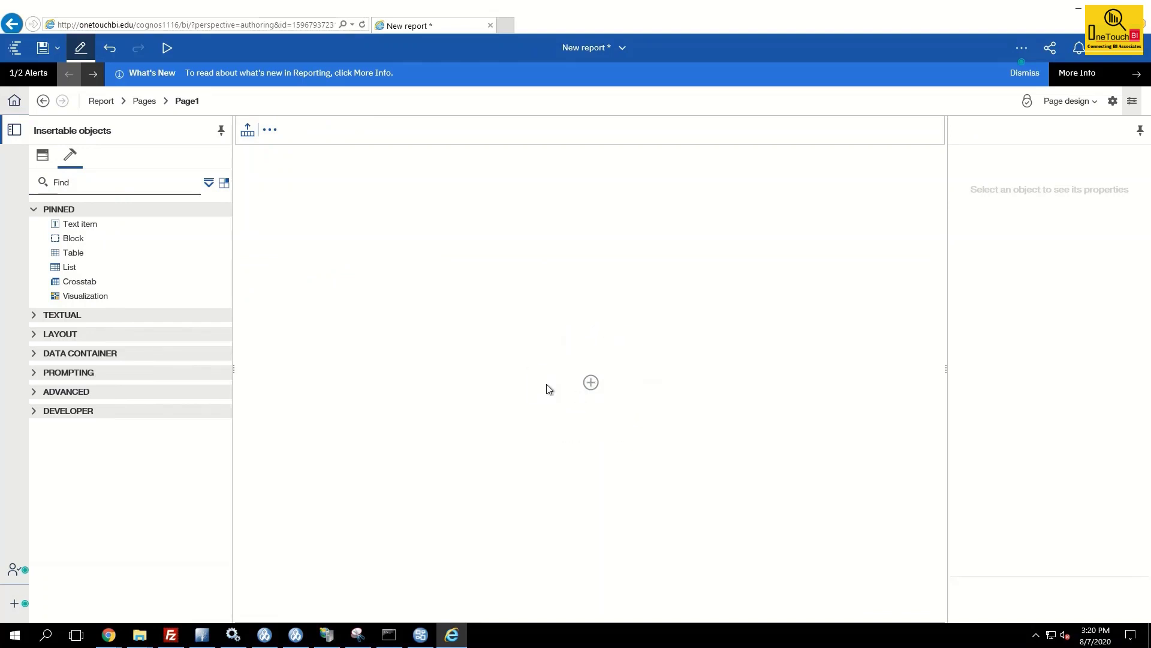
left_click(588, 420)
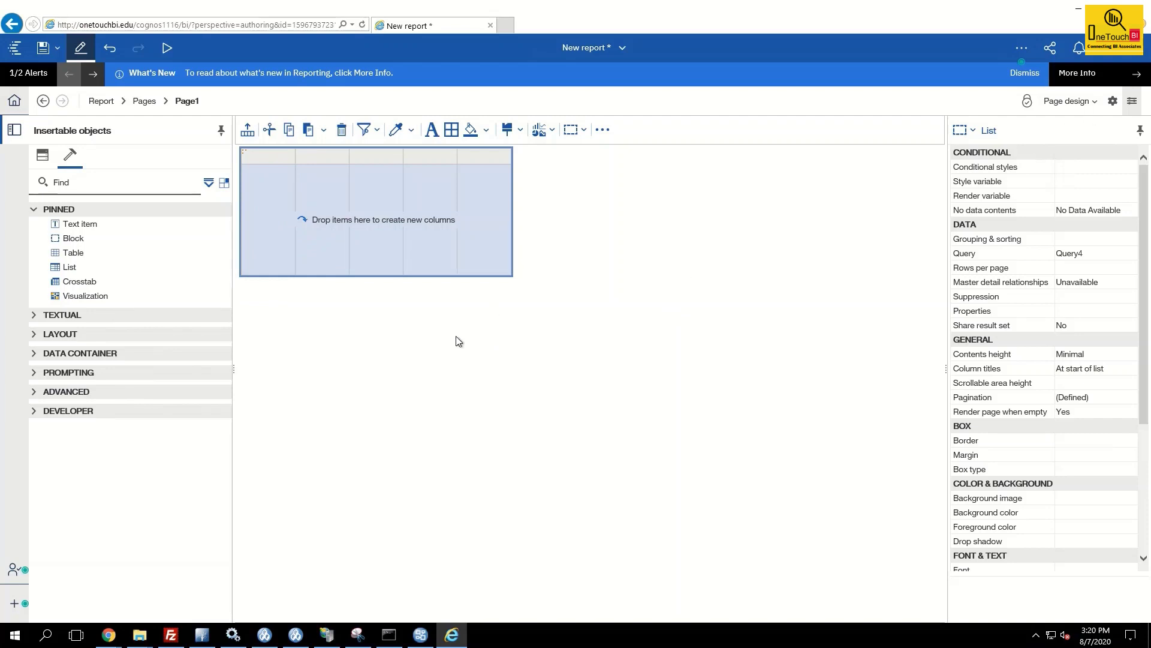
left_click(1132, 103)
Check the list's Font property, then open Query1 in the query editor
left_click(1133, 103)
scroll(1146, 359, "down", 5)
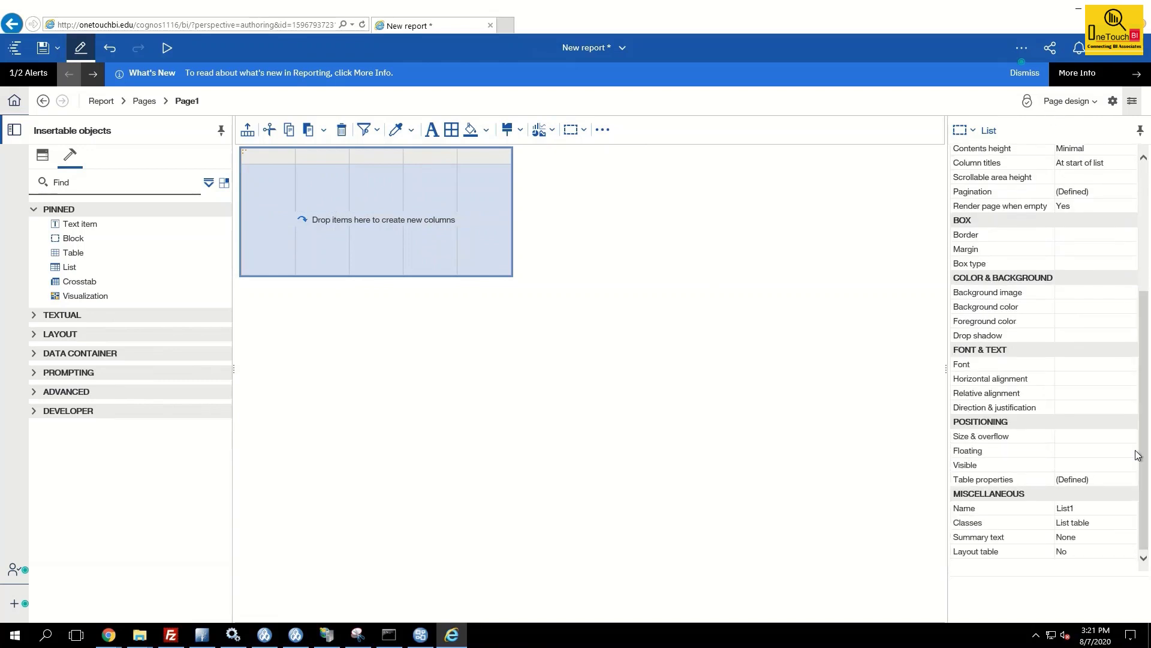
left_click(1084, 364)
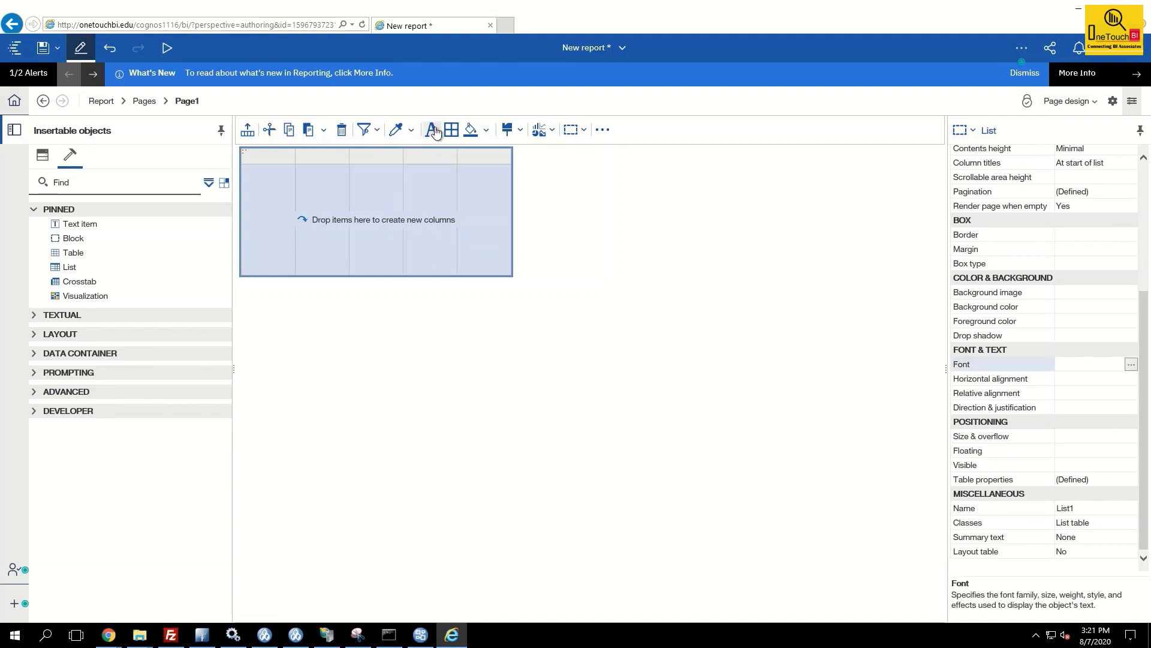
left_click(123, 103)
left_click(128, 252)
Add Team content > Customer Content > SCI Audit Reports > Audit as Query1's data source
left_click(43, 156)
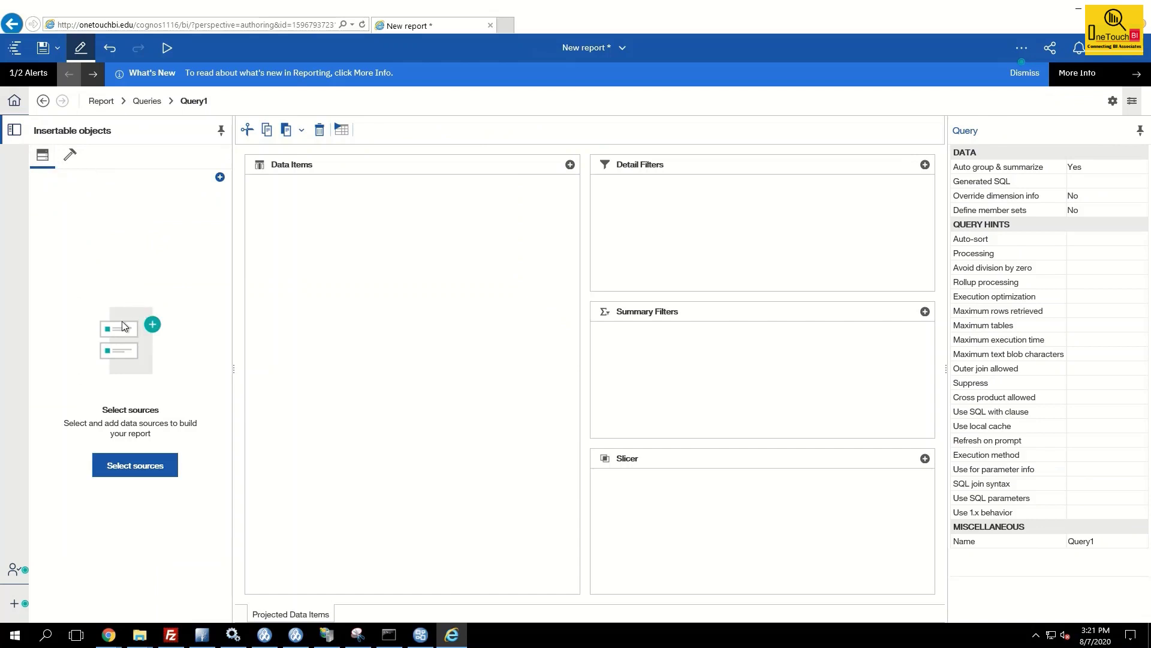
left_click(70, 158)
left_click(43, 157)
left_click(221, 180)
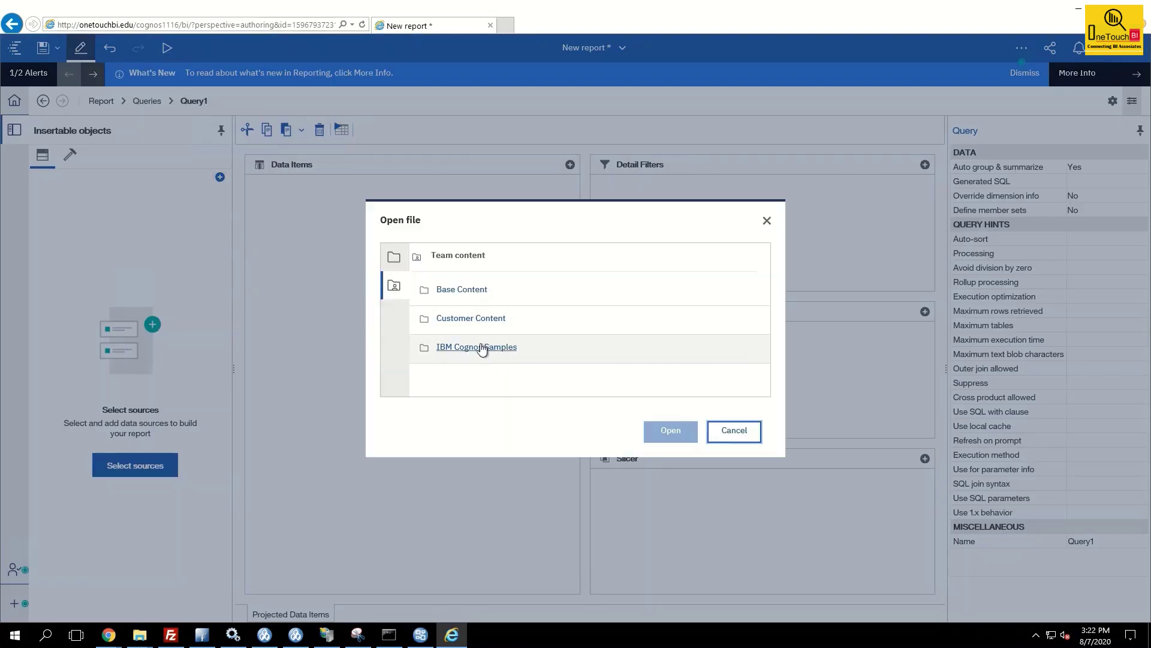
left_click(463, 324)
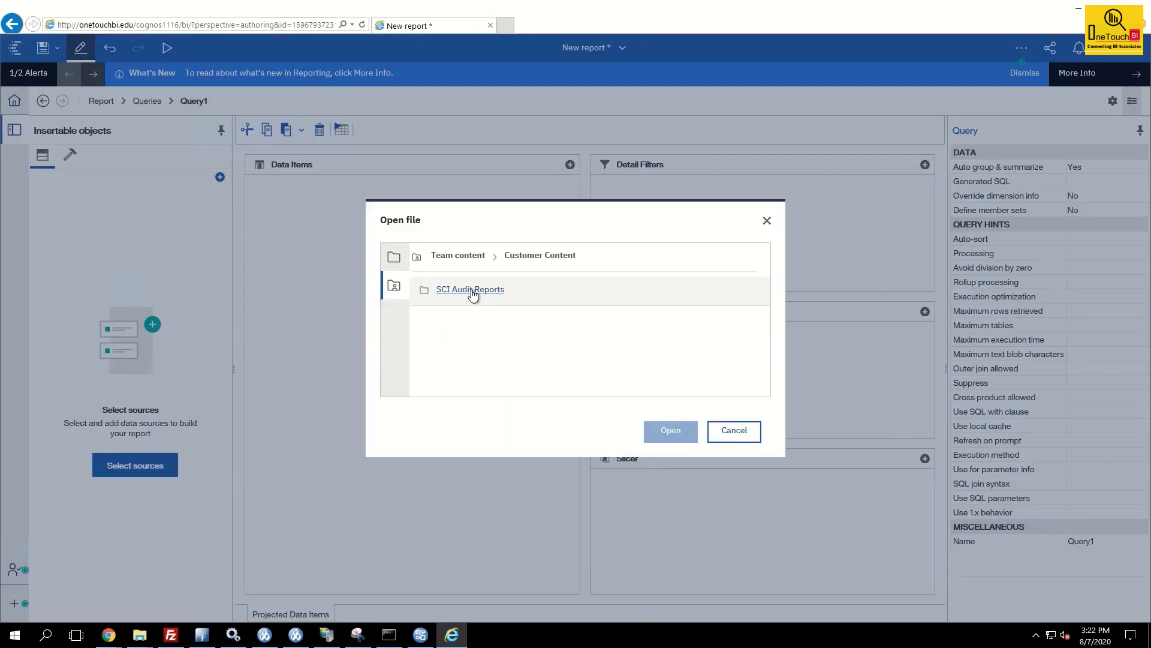
left_click(471, 292)
left_click(446, 291)
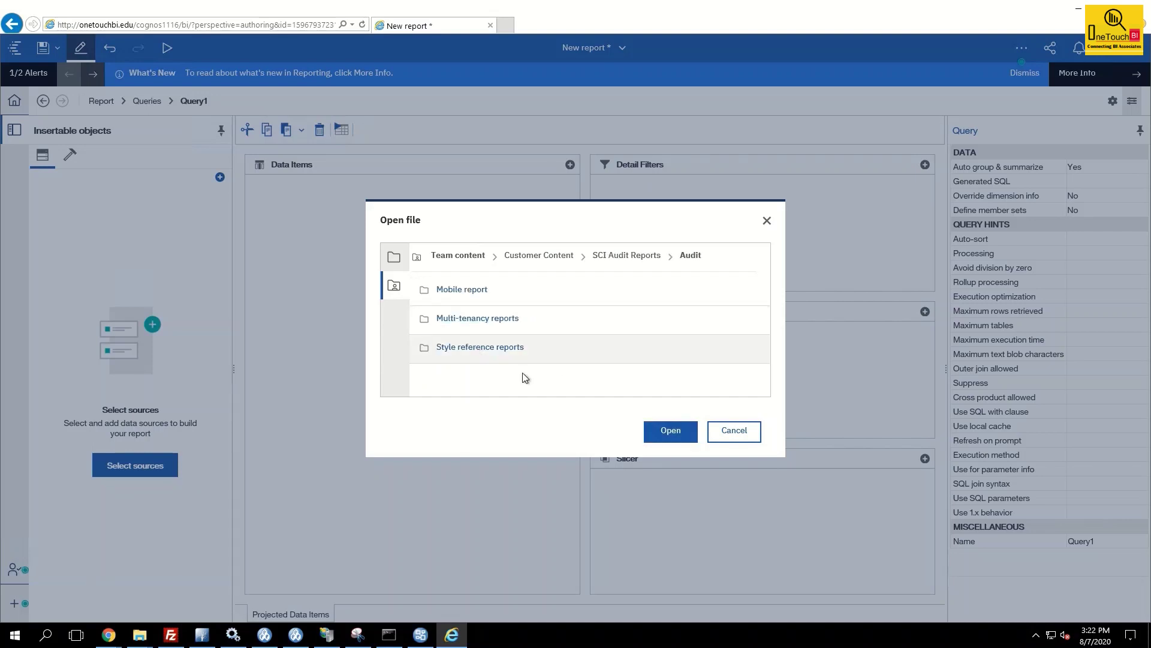
left_click(663, 431)
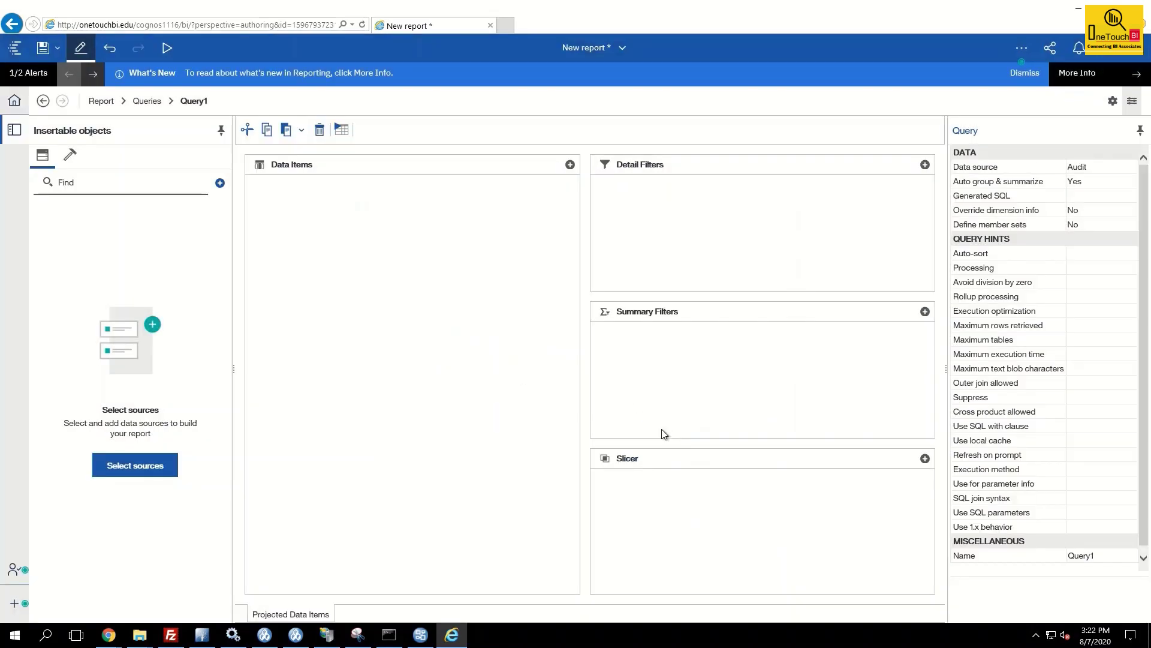
left_click(71, 156)
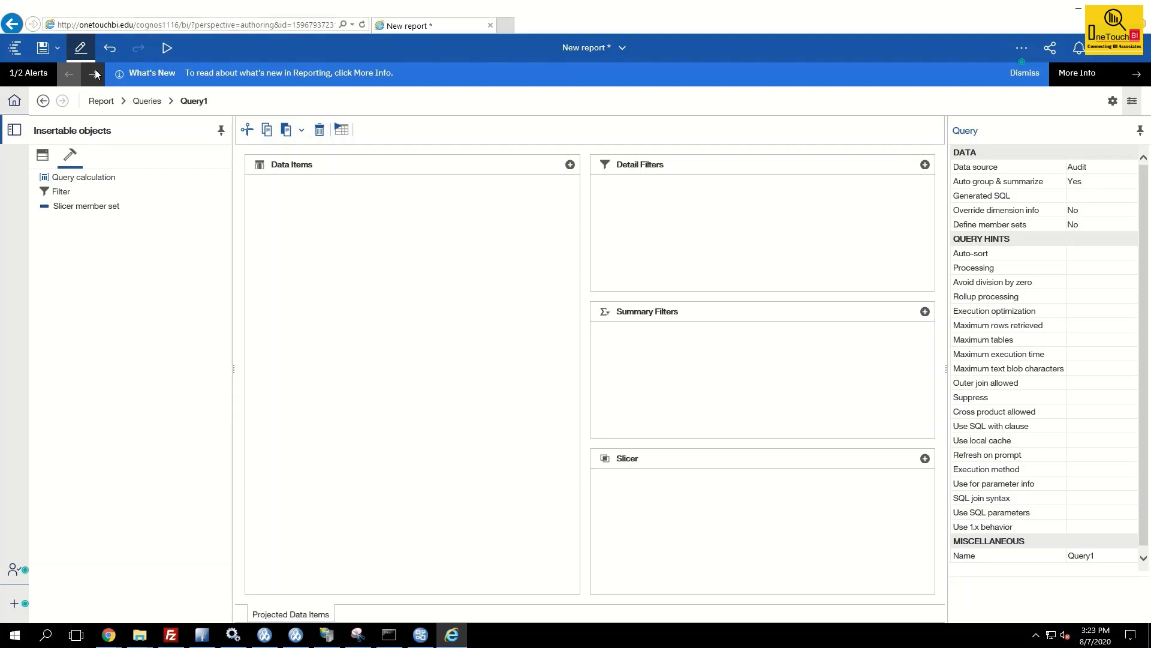
left_click(57, 48)
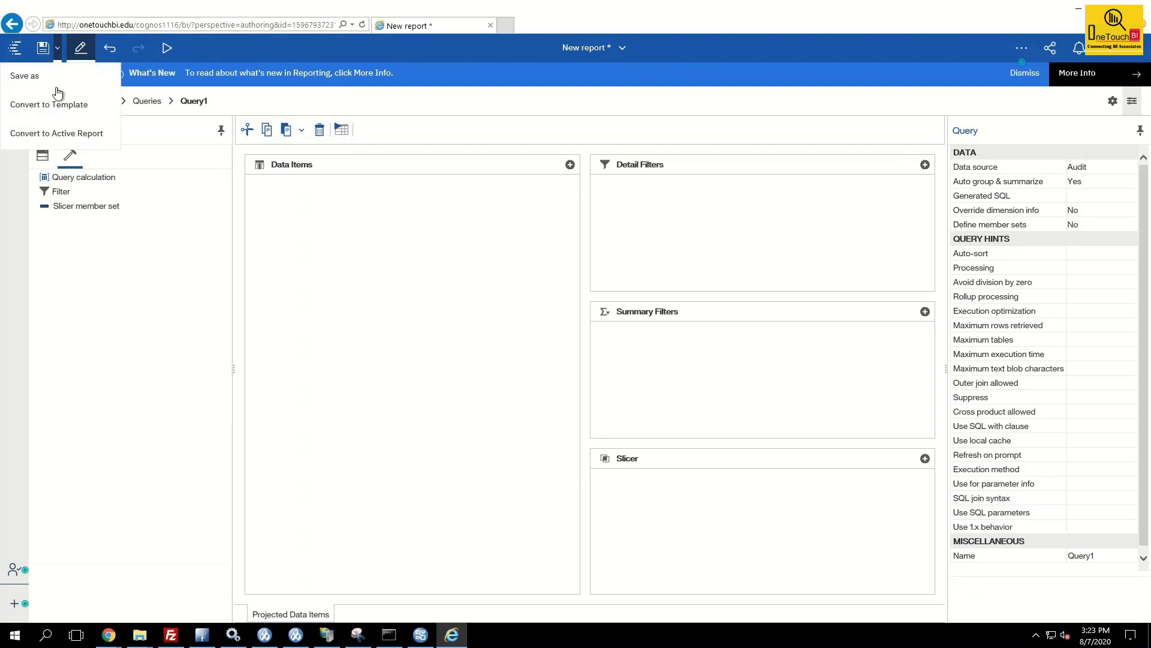
Go from Home back to the unsaved New report and show the Audit source tree
left_click(58, 49)
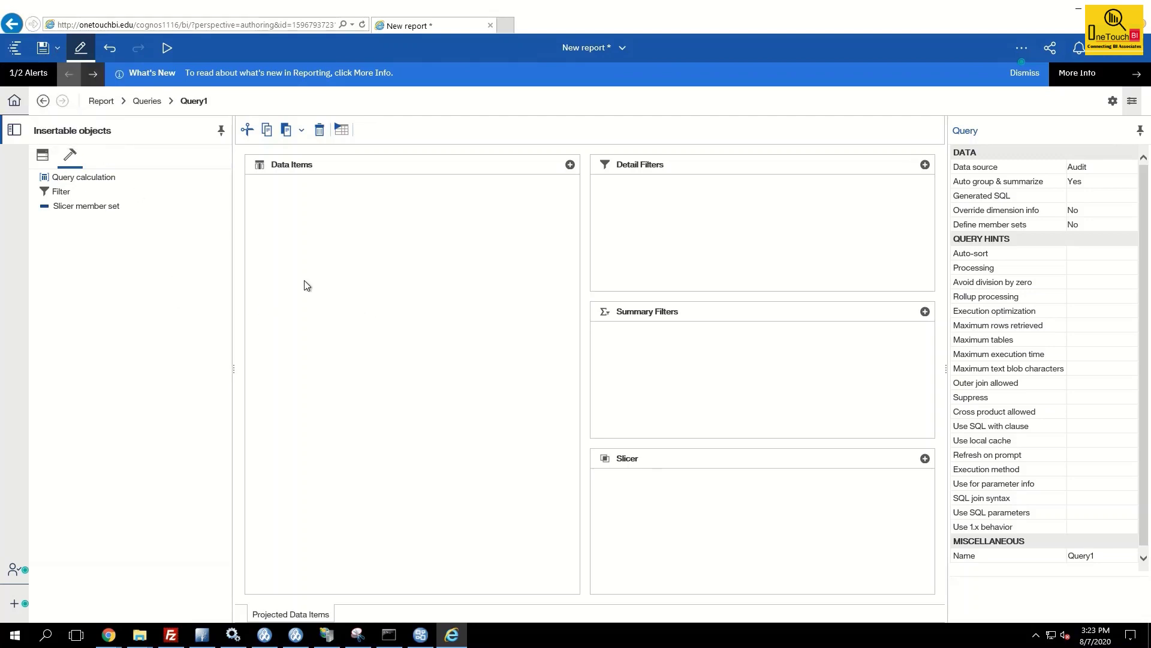
left_click(14, 101)
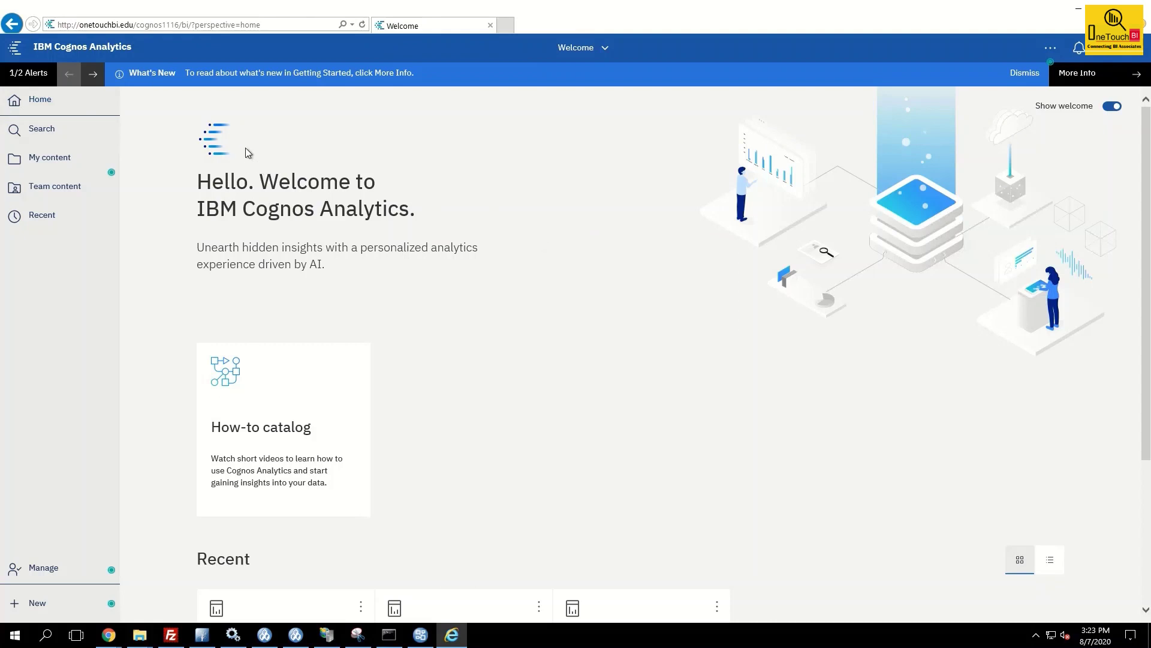
left_click(605, 55)
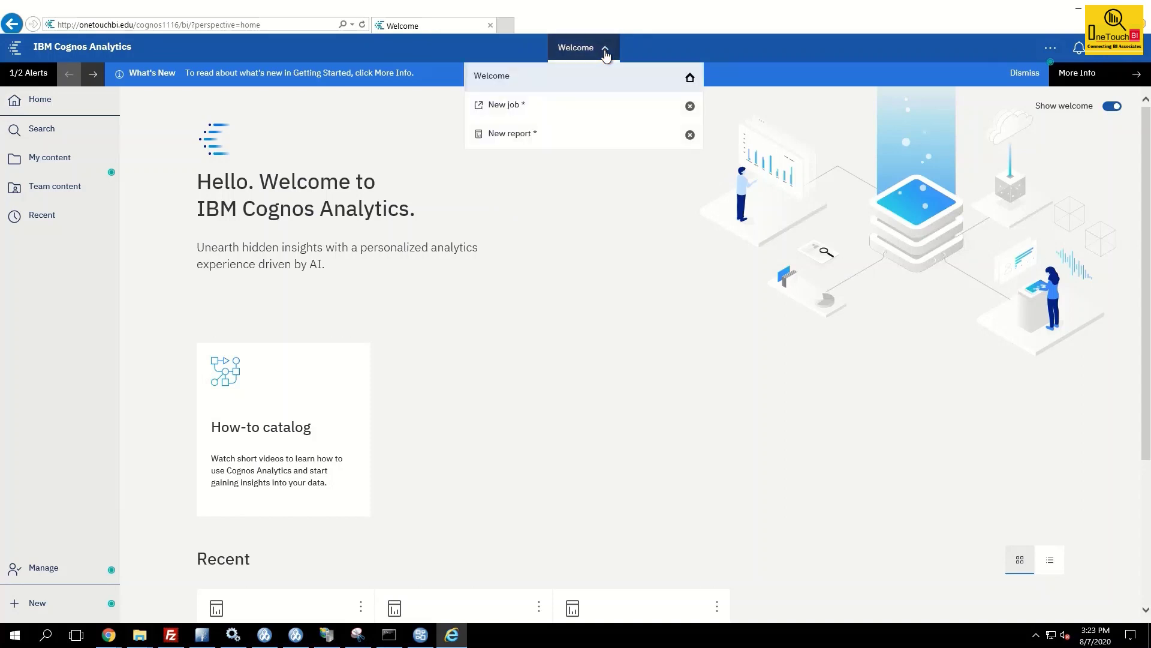
left_click(542, 140)
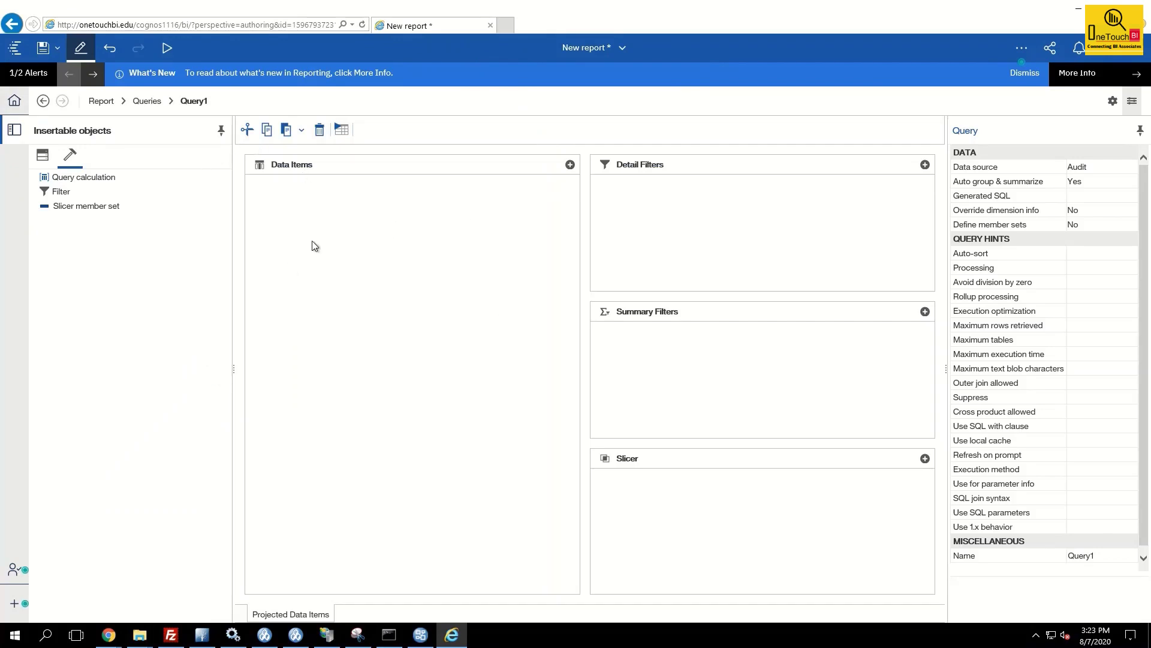
left_click(42, 154)
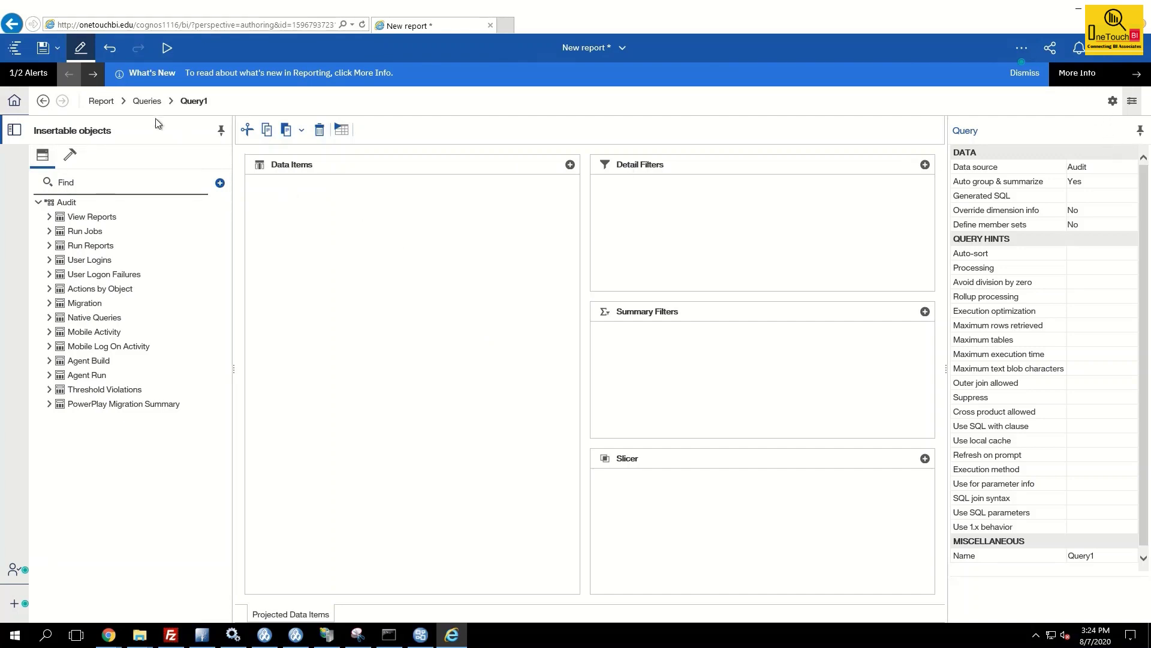
left_click(124, 102)
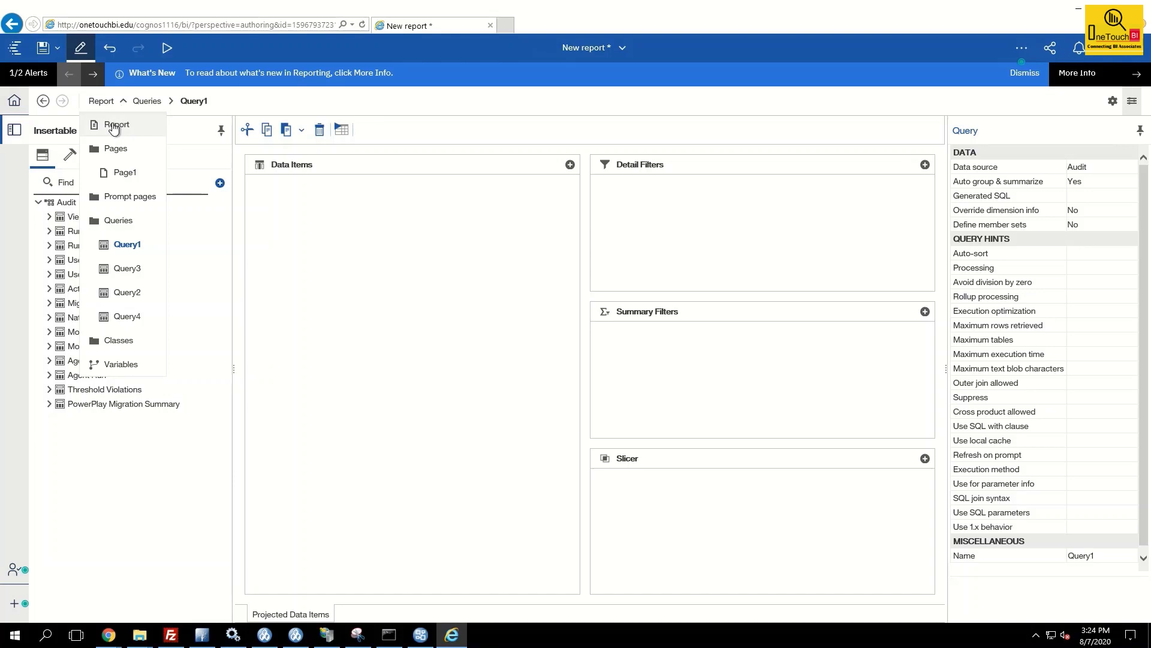
Show the report overview with Audit as default source, 1 page and 4 queries
left_click(114, 126)
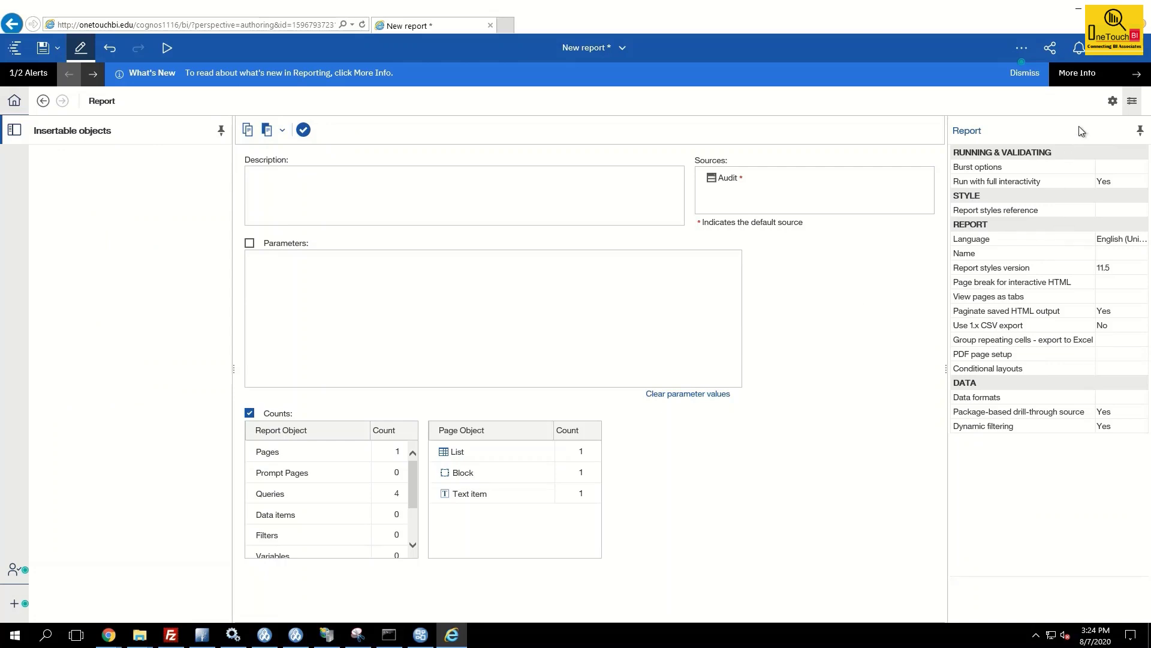
left_click(1113, 104)
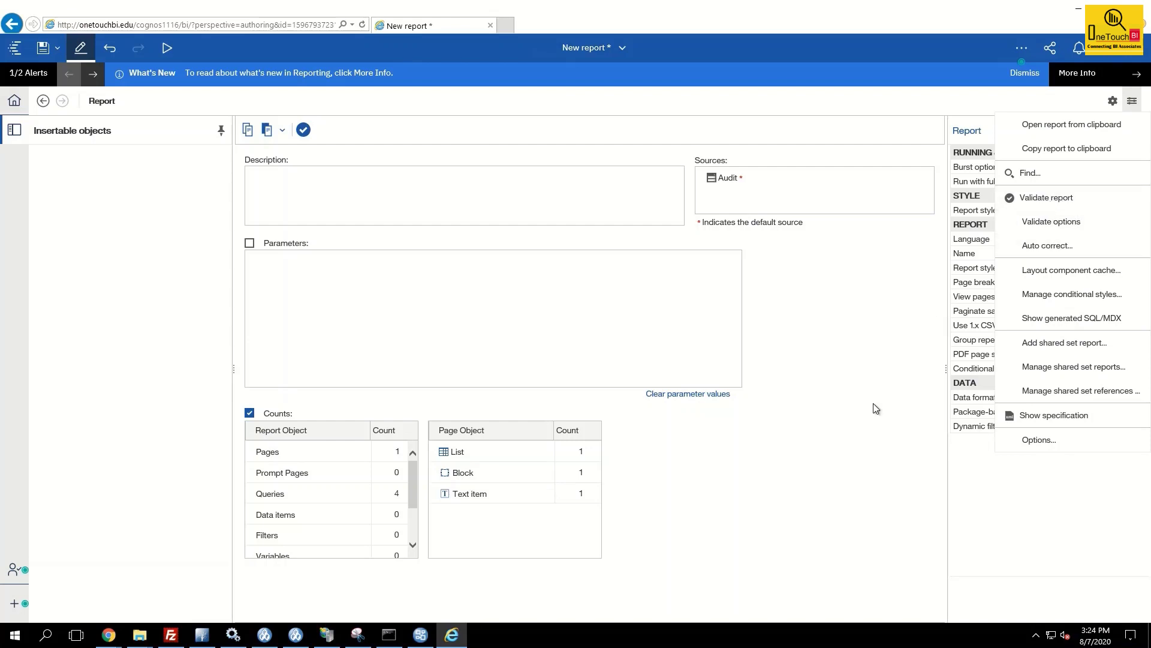
left_click(856, 418)
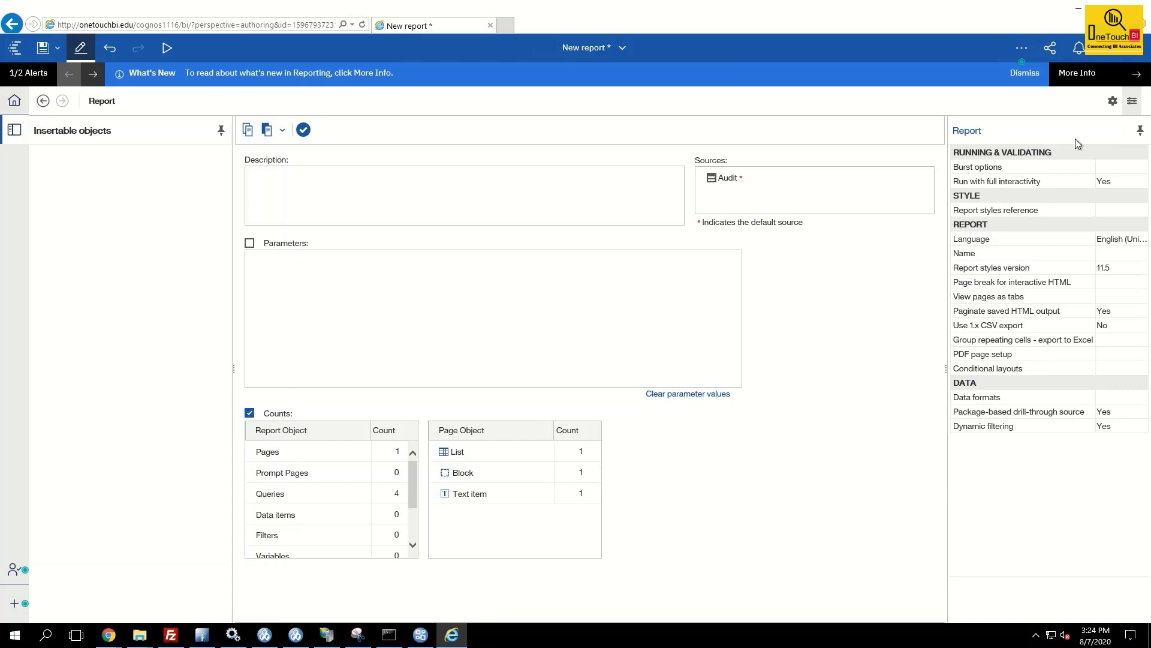
Copy the report to the clipboard, then choose Open report from clipboard
left_click(1113, 102)
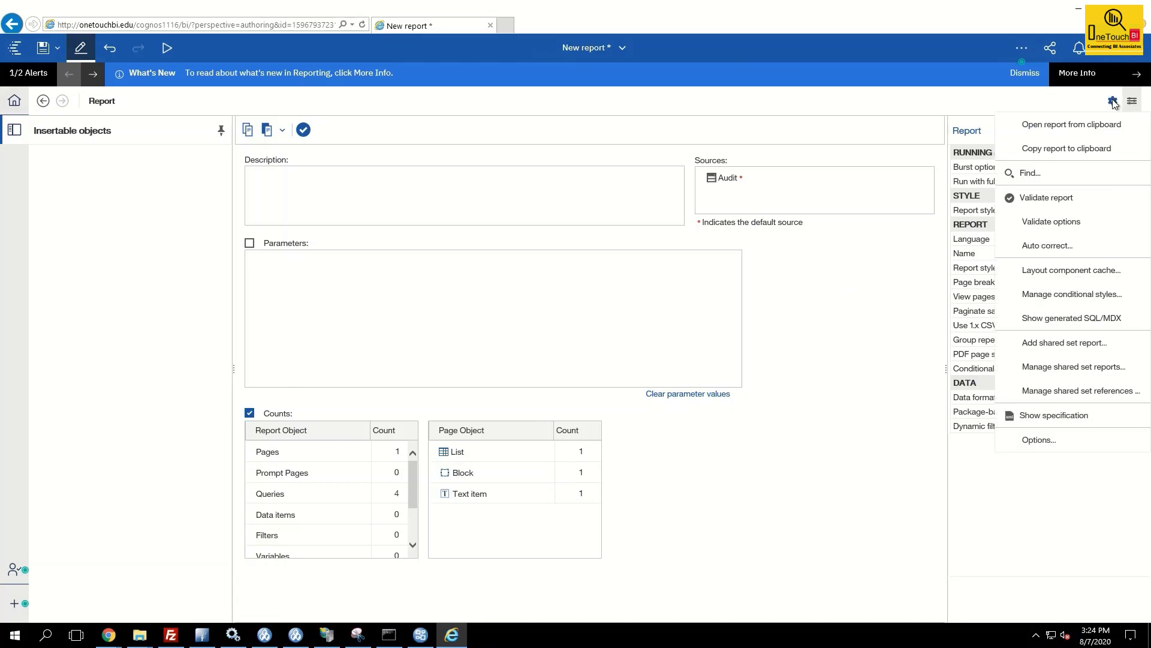
left_click(1083, 154)
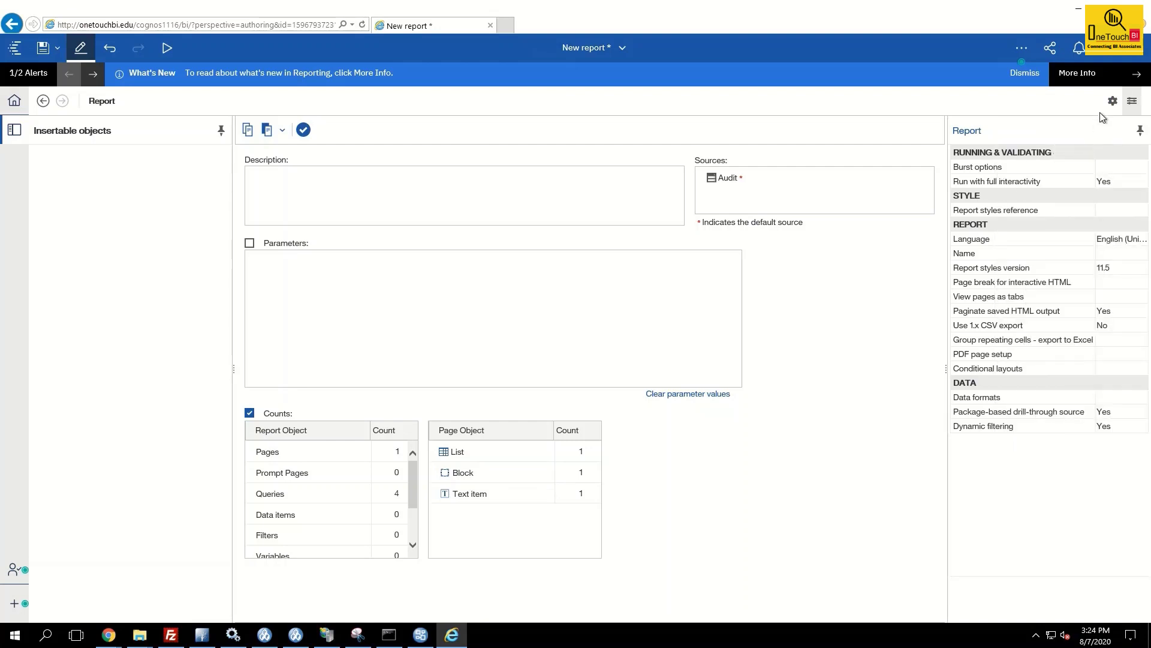
left_click(1114, 102)
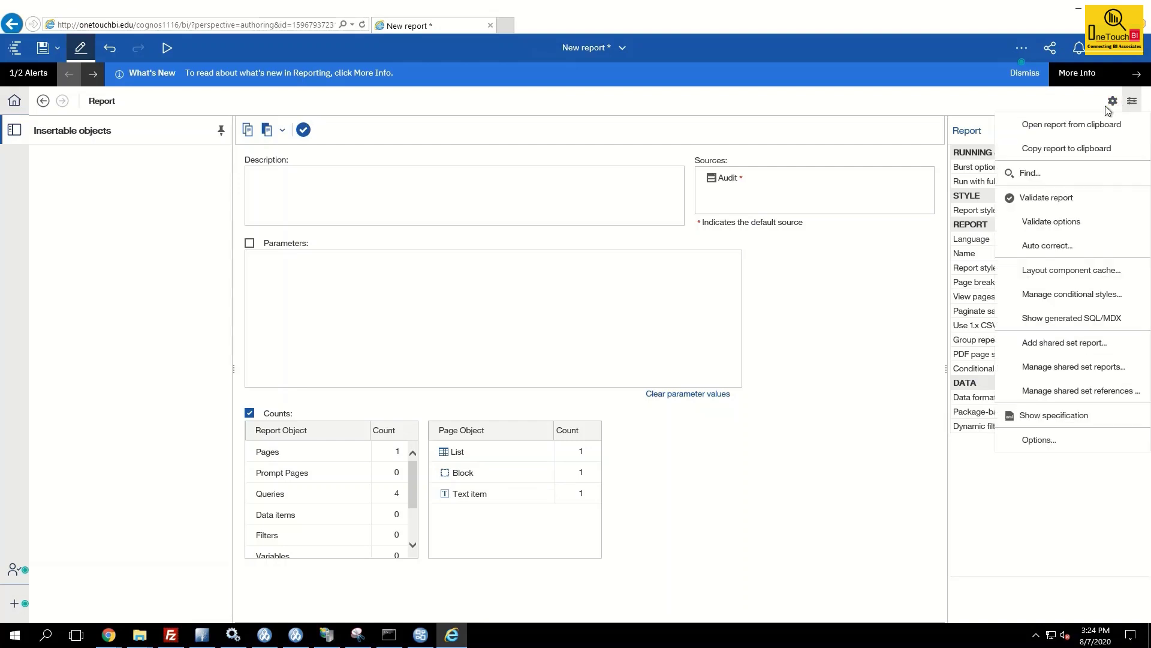
left_click(797, 444)
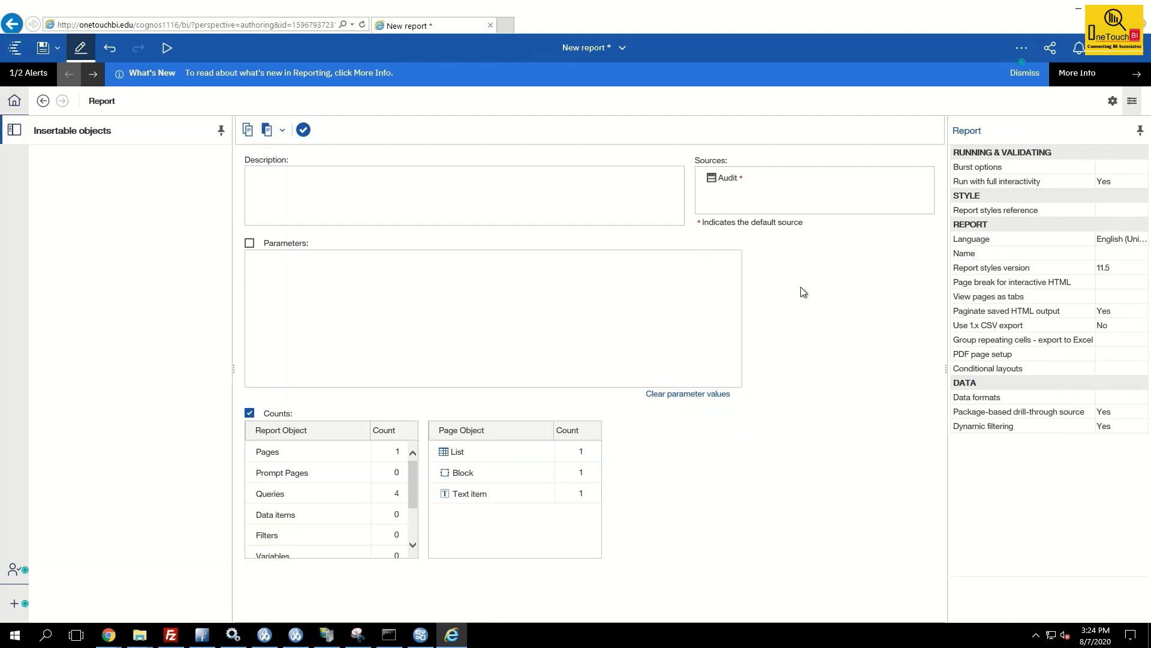
left_click(1114, 102)
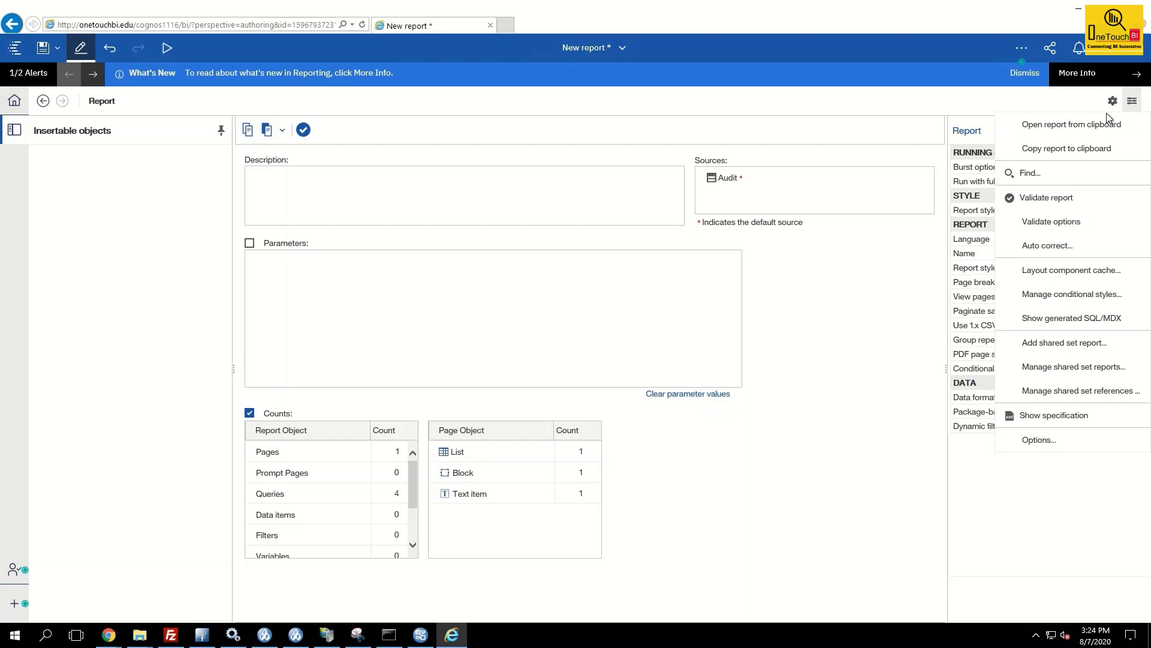
left_click(1068, 128)
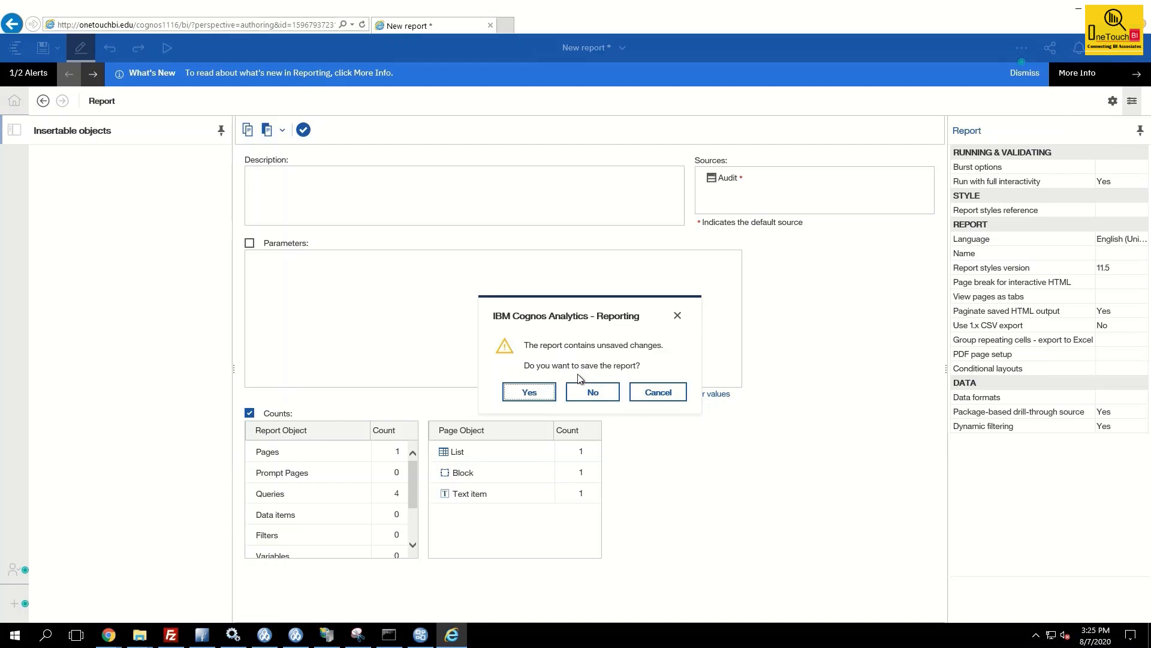
Decline saving the changes and load the report from the clipboard
left_click(599, 397)
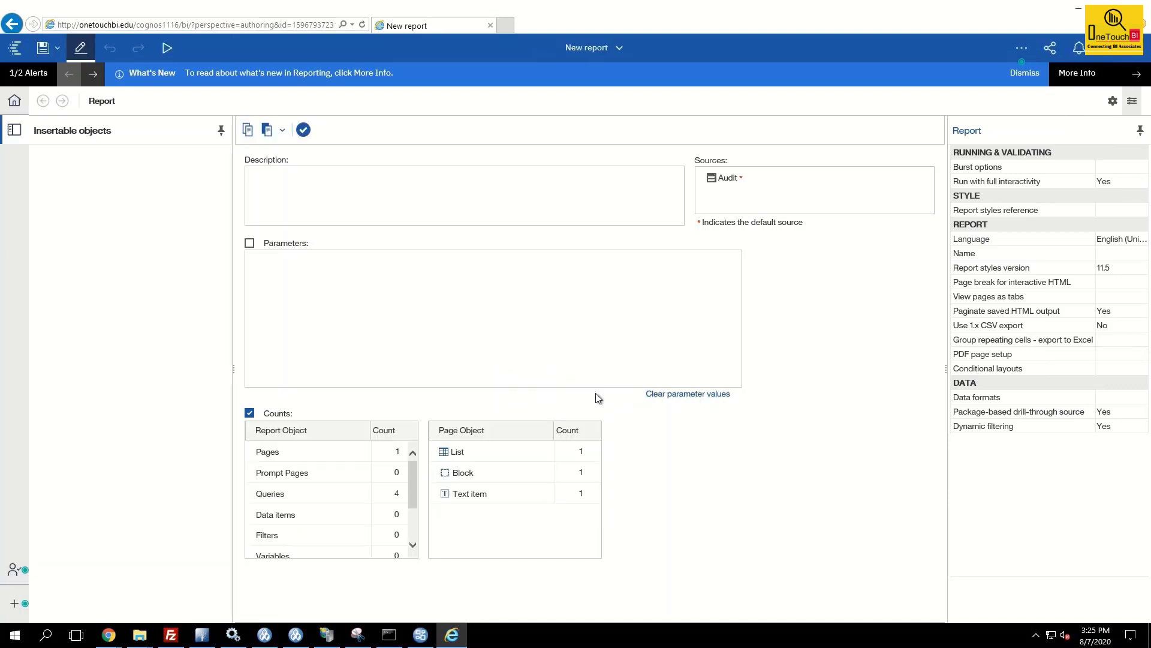
left_click(1132, 101)
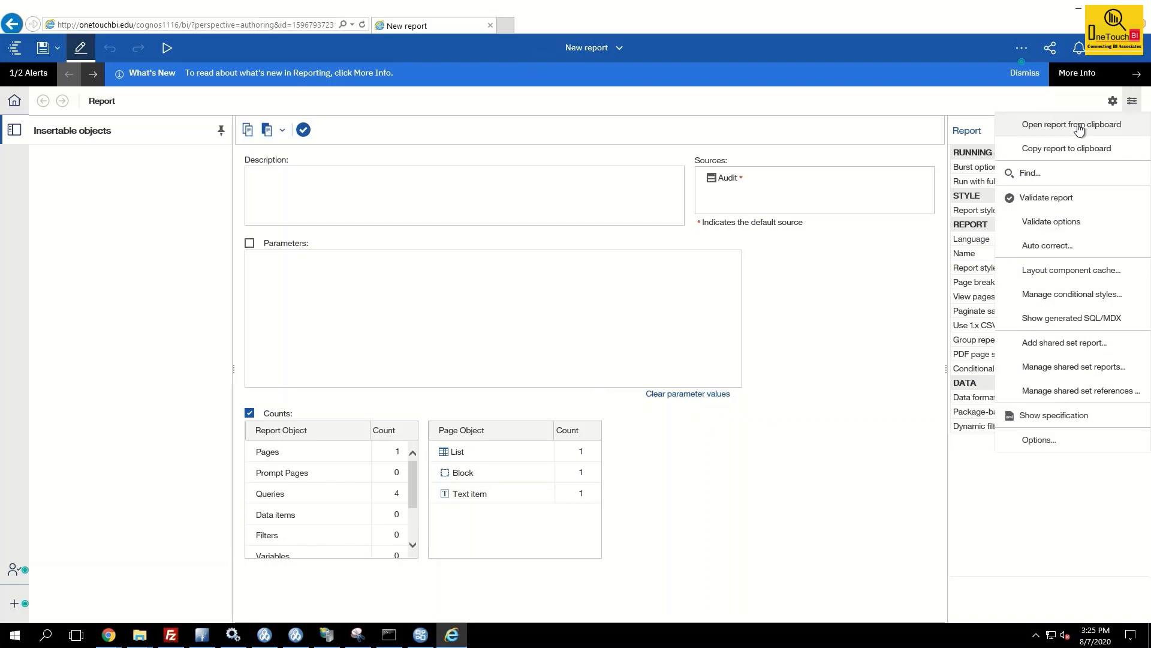
left_click(1078, 129)
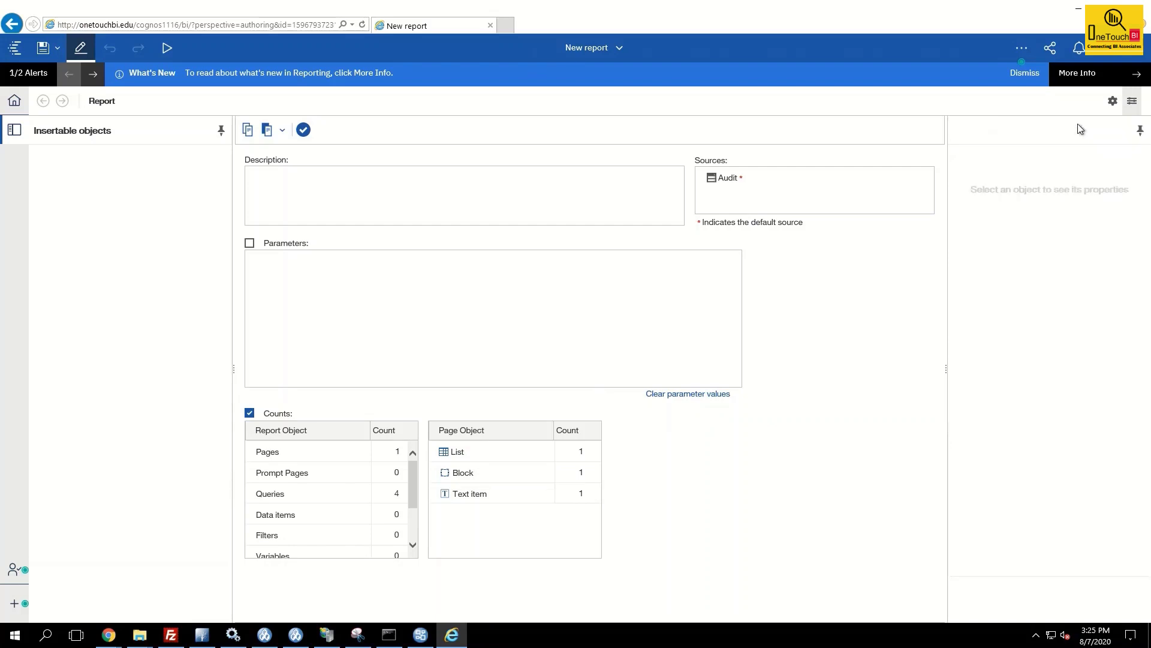